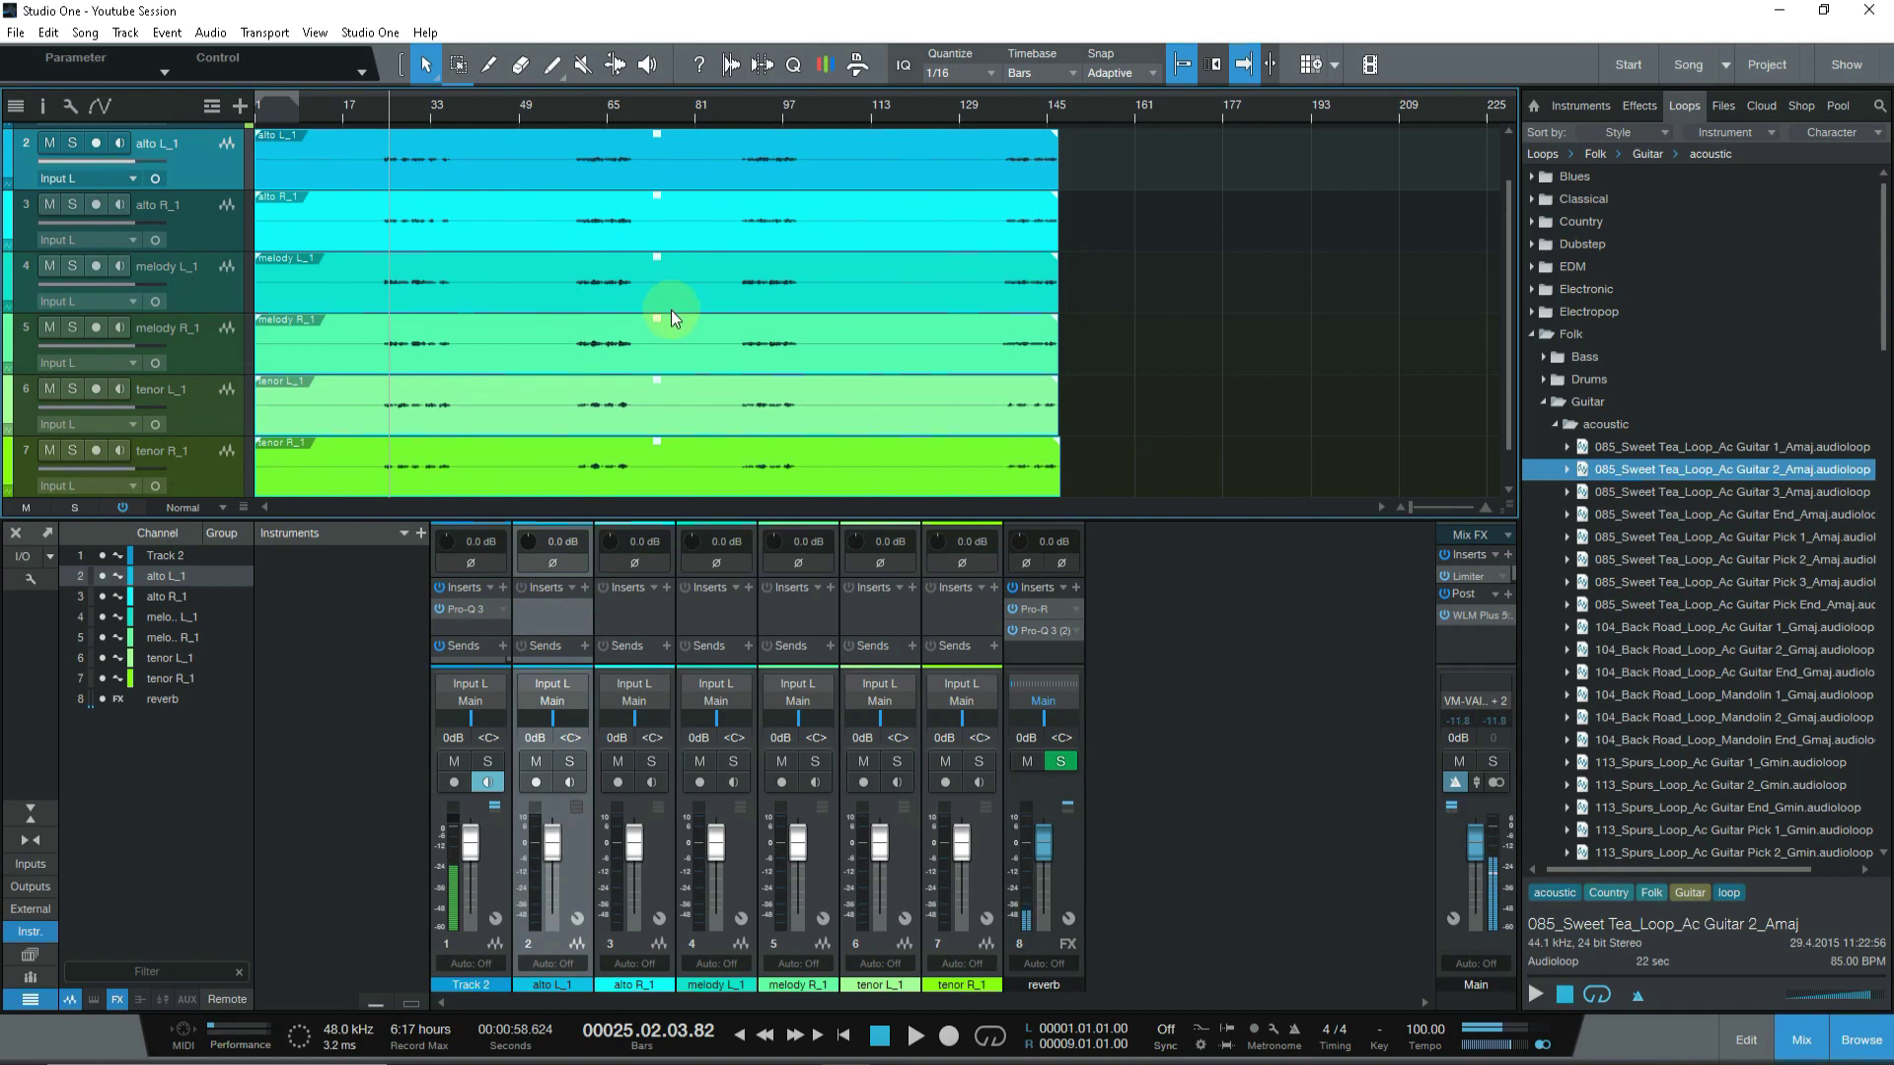
During playback, pan the alto pair fully left and right, the melody pair to L56 and R56, and the tenor pair to L24 and R24.
{"action": "key", "text": "space"}
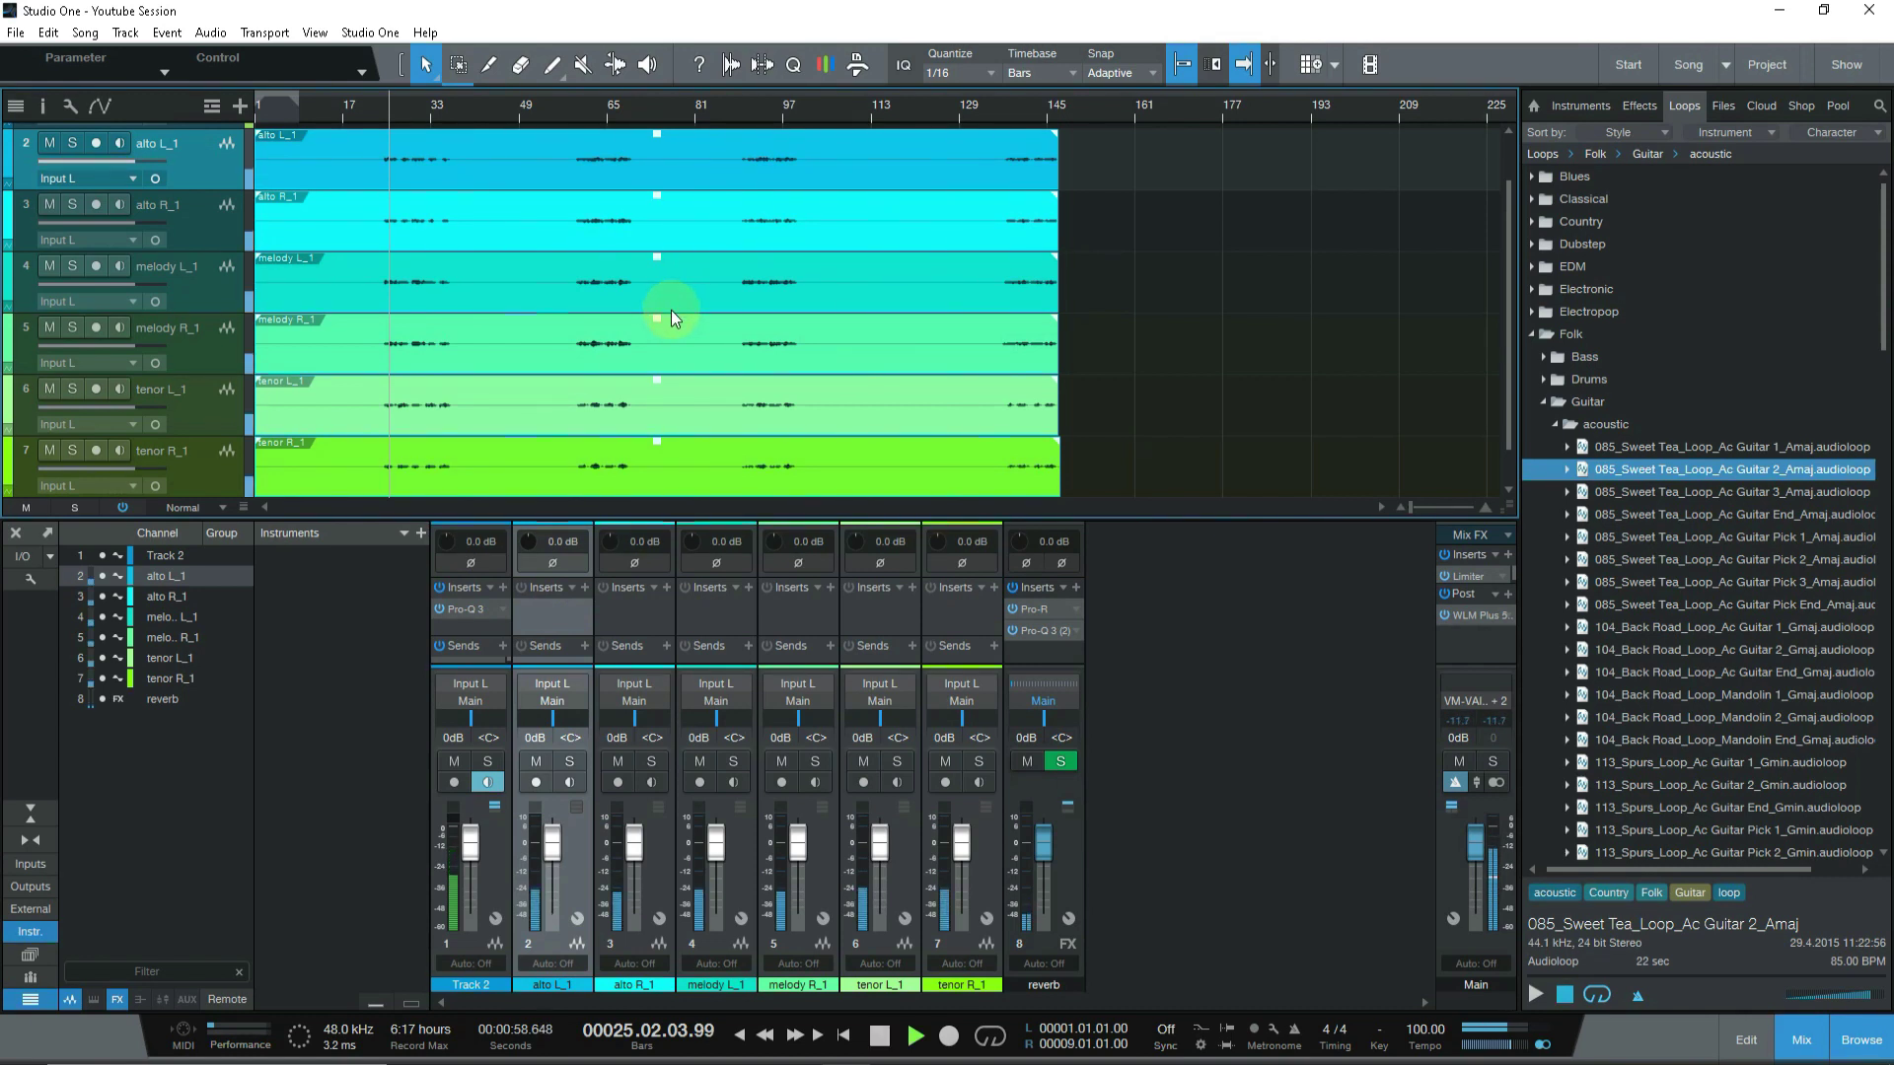
{"action": "left_click_drag", "start_coordinate": [550, 718], "coordinate": [498, 717]}
{"action": "left_click_drag", "start_coordinate": [631, 719], "coordinate": [868, 728]}
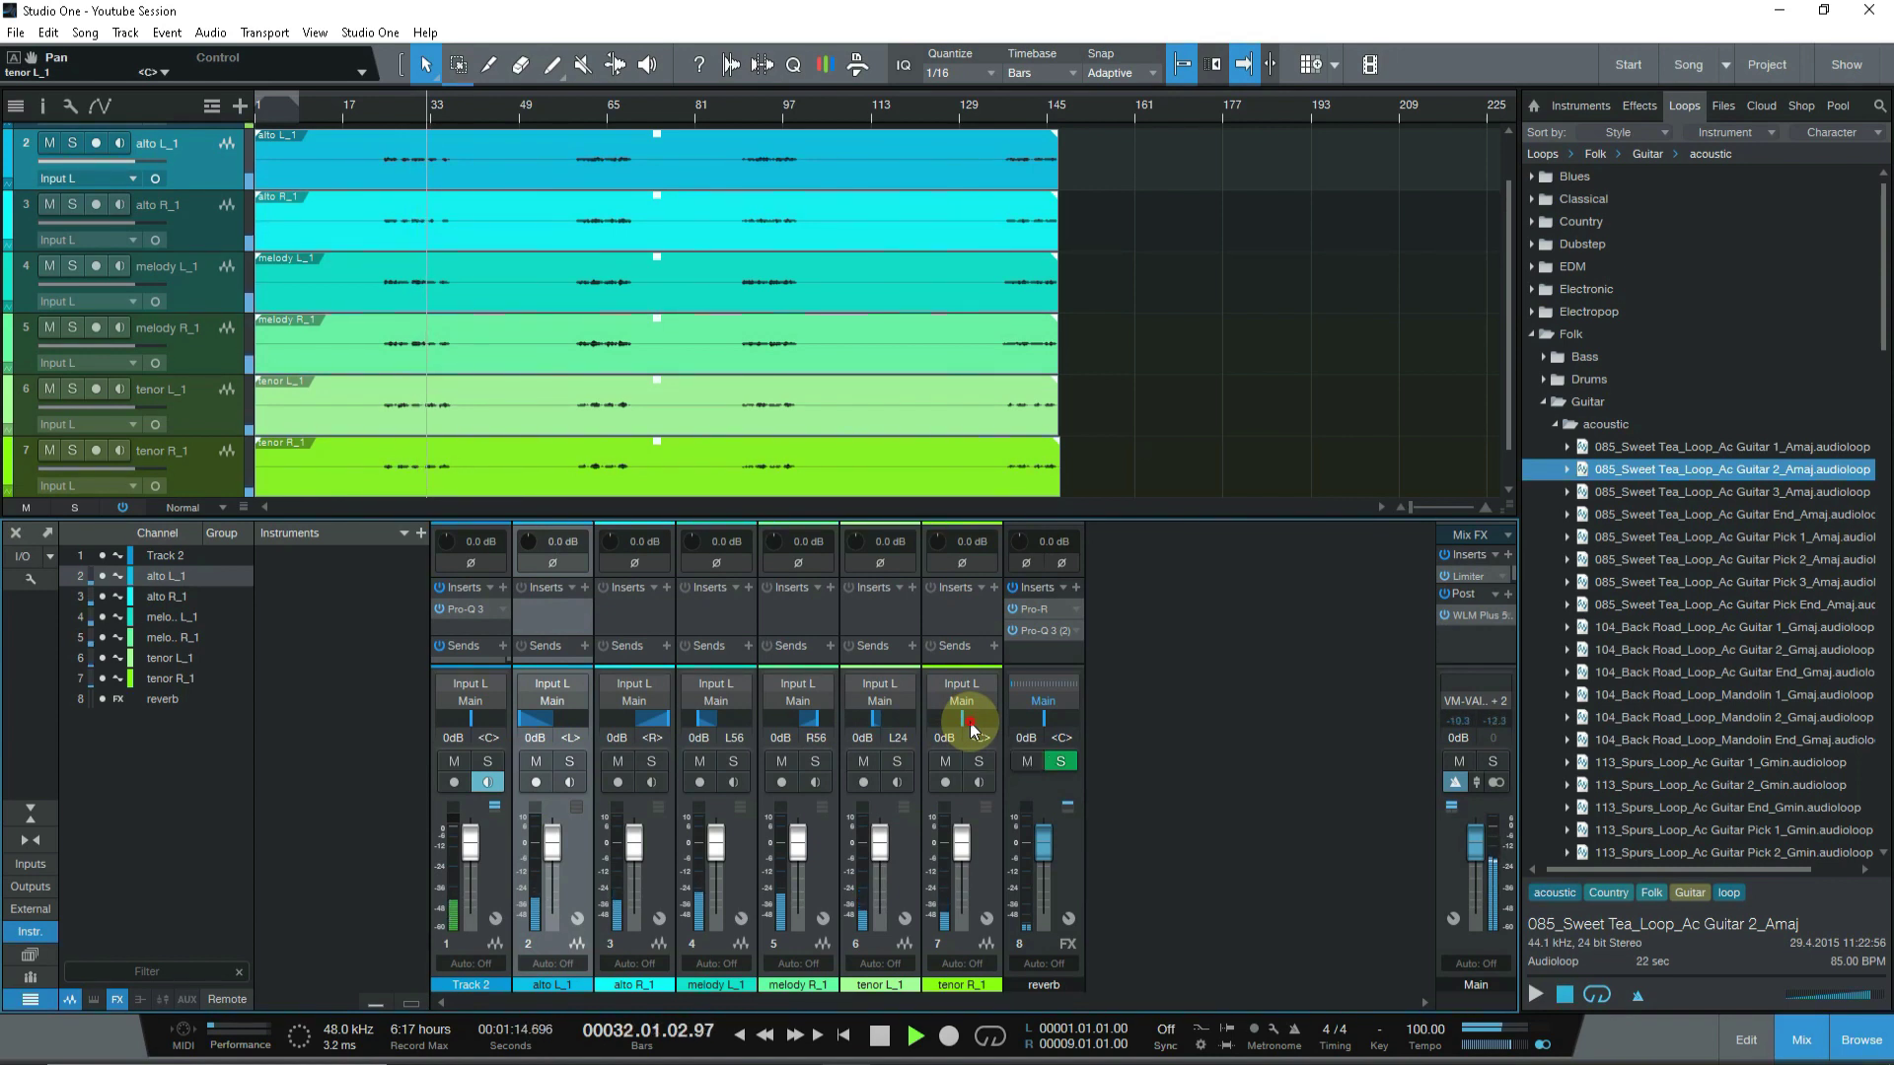
{"action": "left_click_drag", "start_coordinate": [969, 728], "coordinate": [971, 730]}
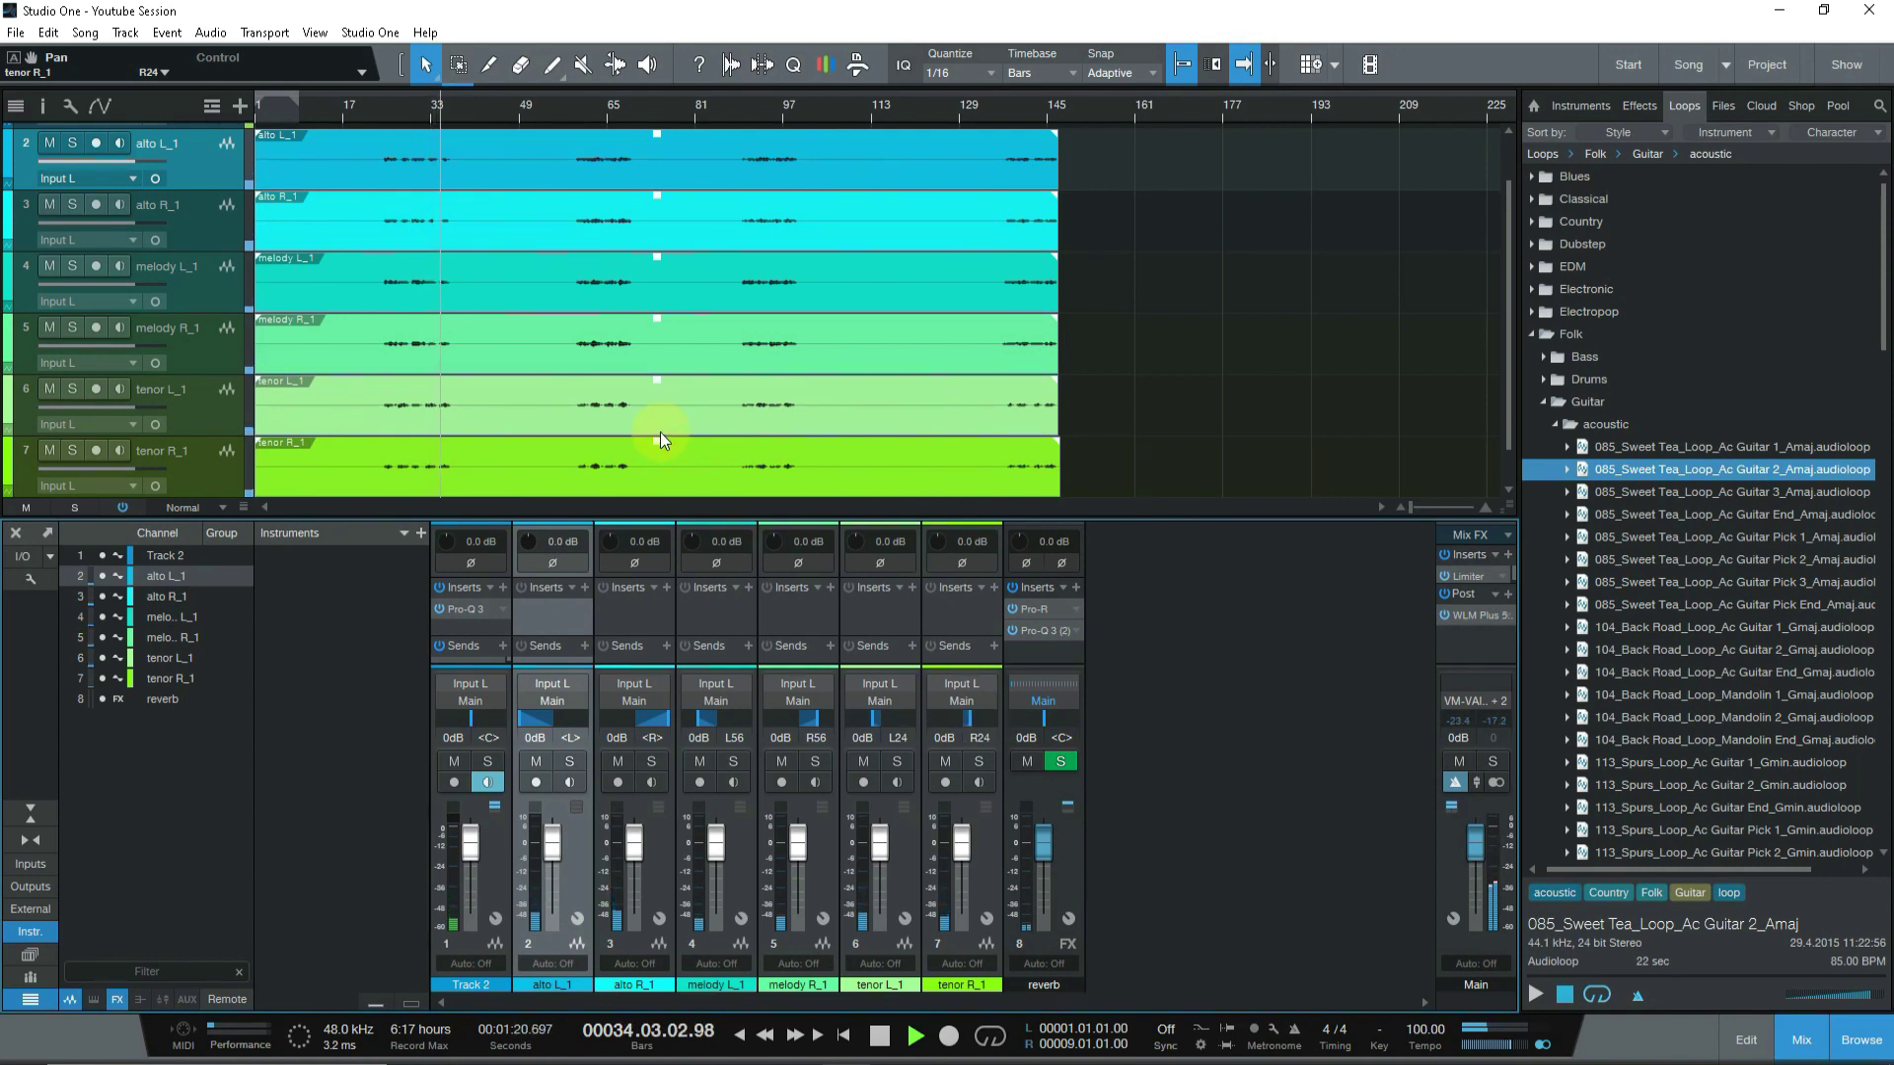
Stop playback, set the playhead to bar 23, solo the alto L_1 track and play the song from there.
{"action": "left_click_drag", "start_coordinate": [437, 123], "coordinate": [446, 168]}
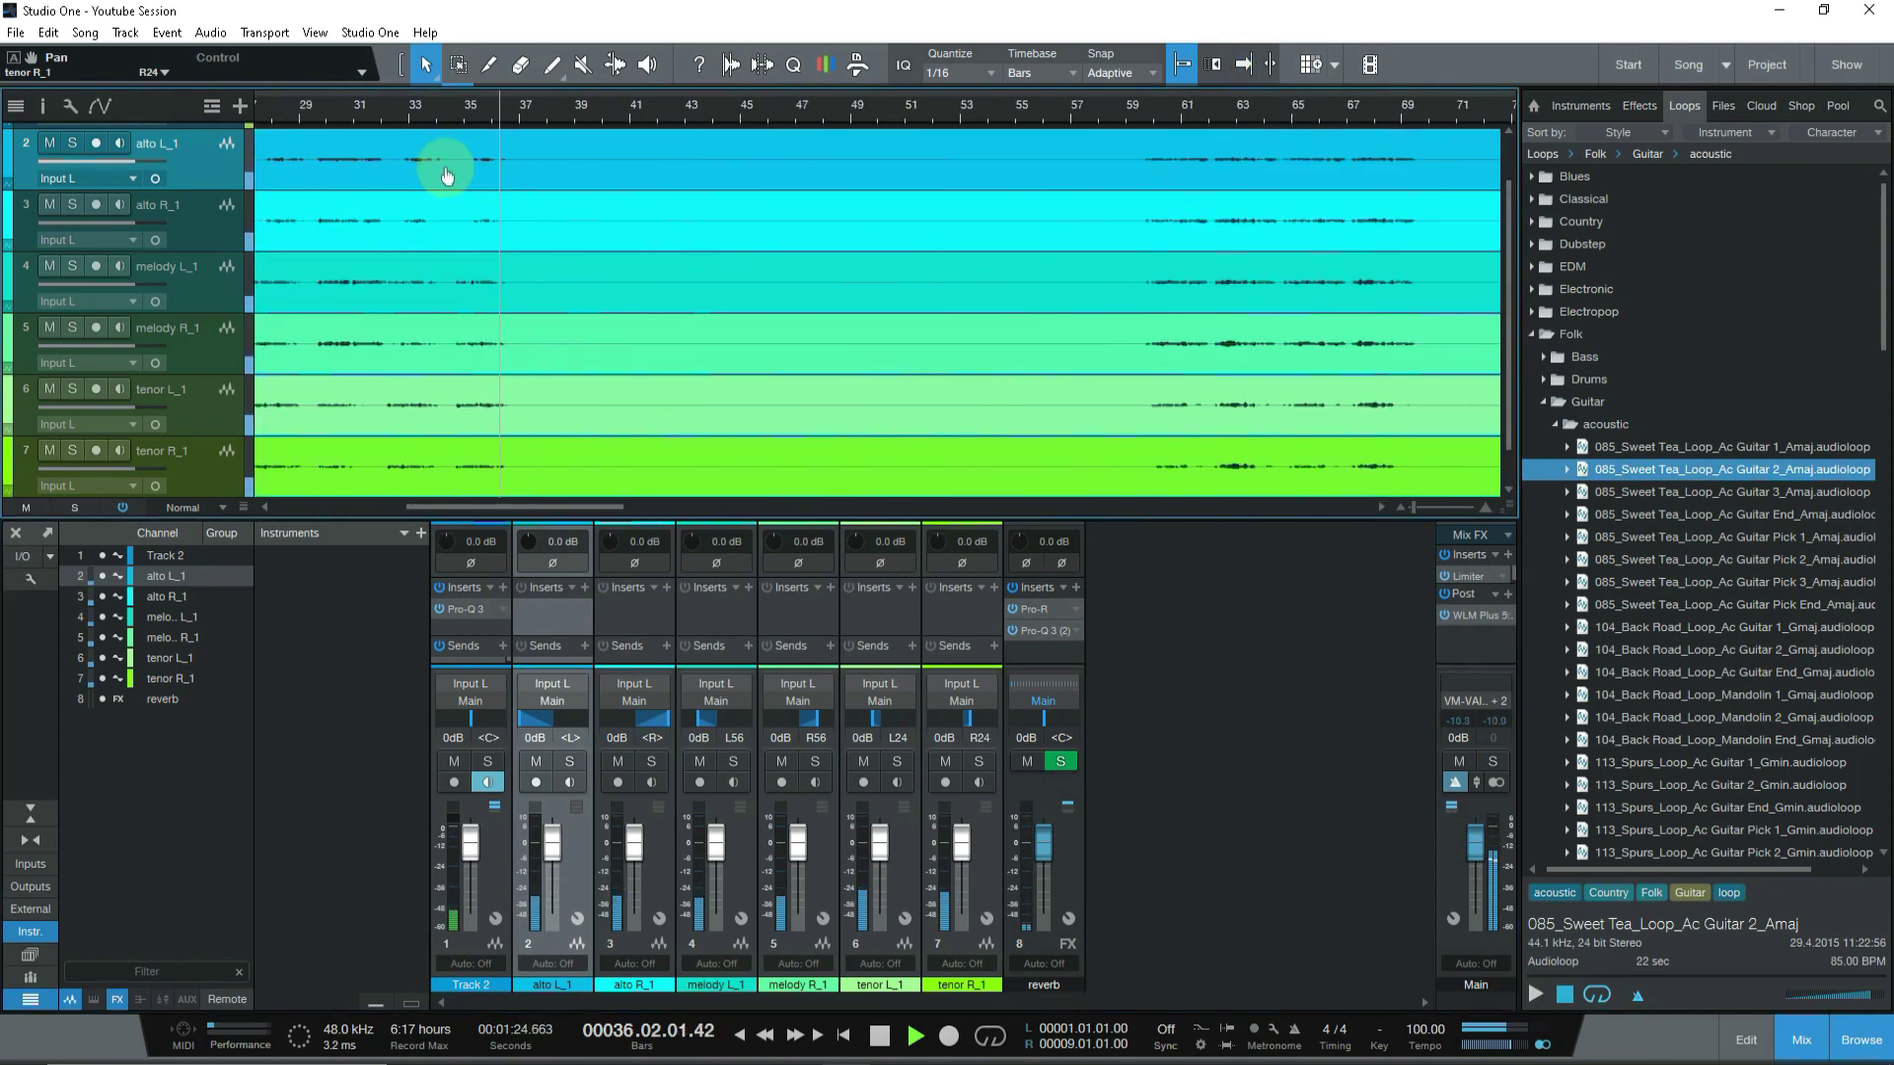
{"action": "key", "text": "space"}
{"action": "key", "text": "f"}
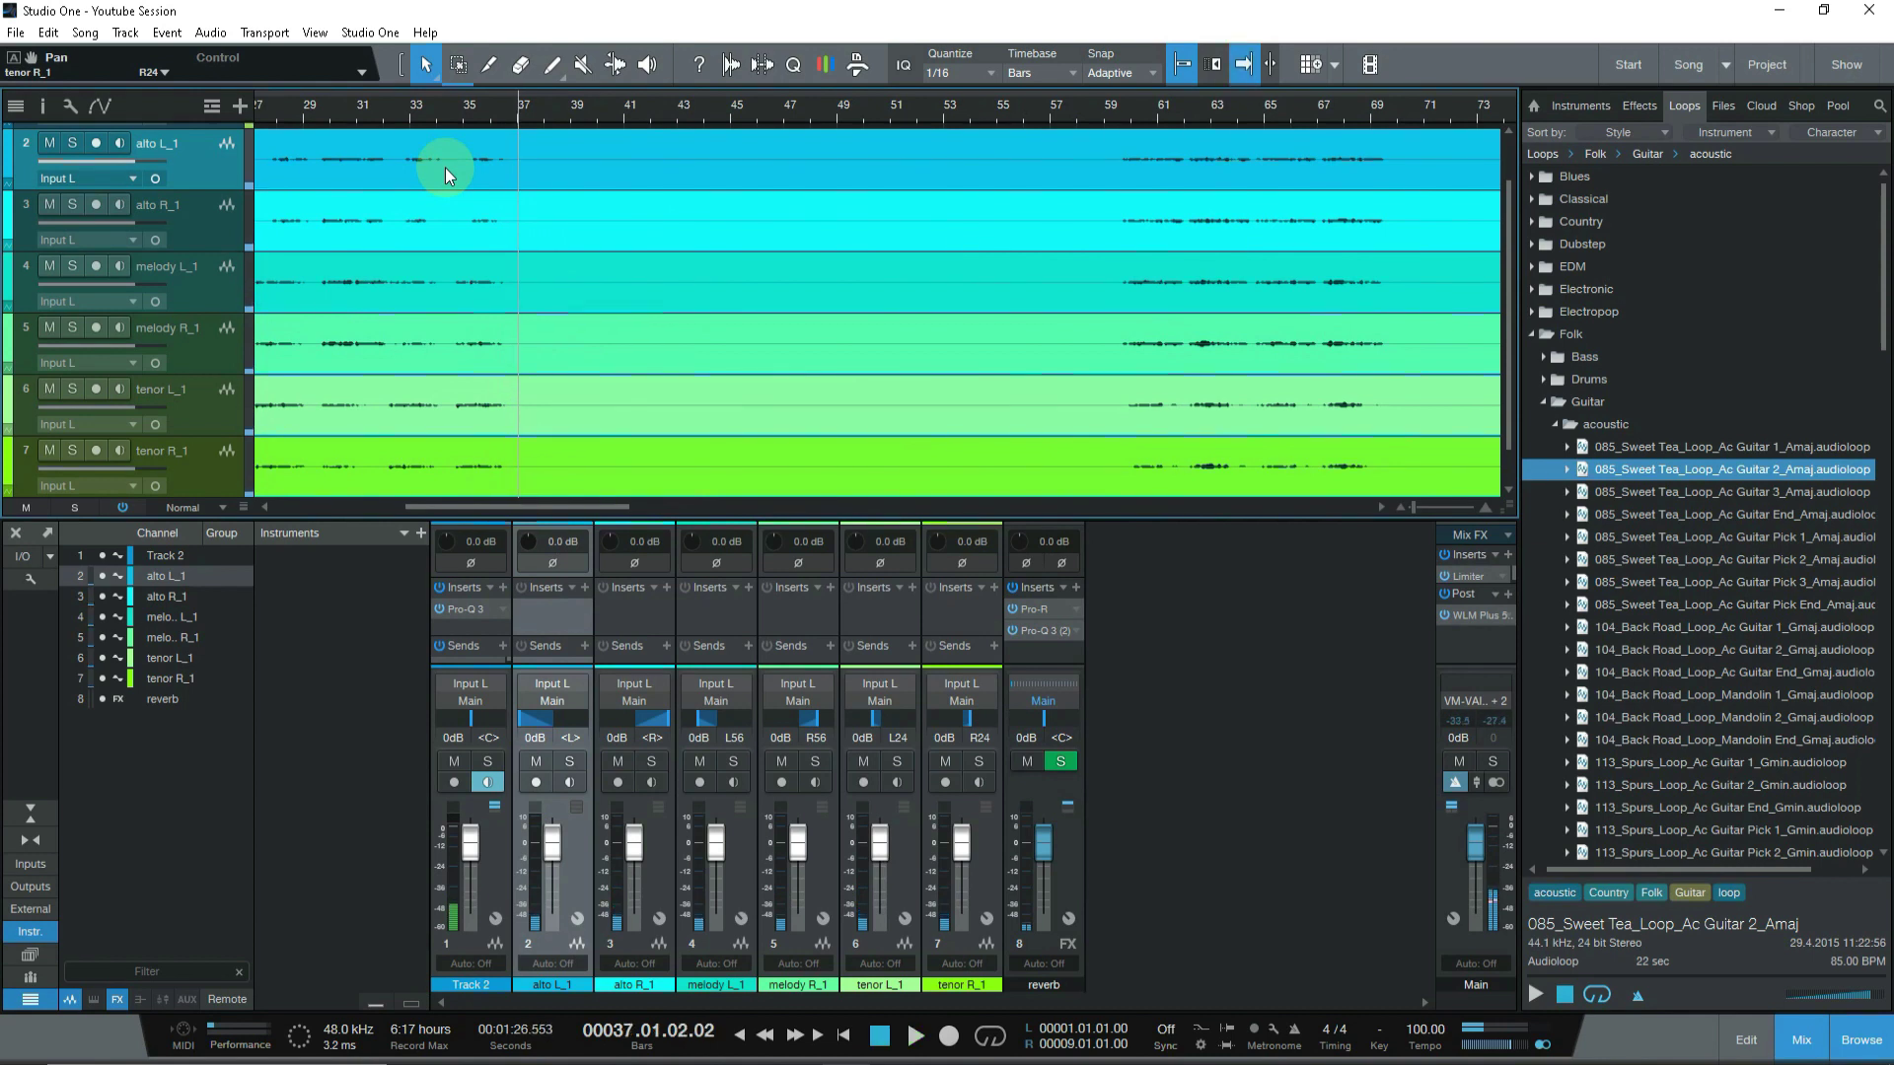
{"action": "left_click_drag", "start_coordinate": [470, 118], "coordinate": [512, 88]}
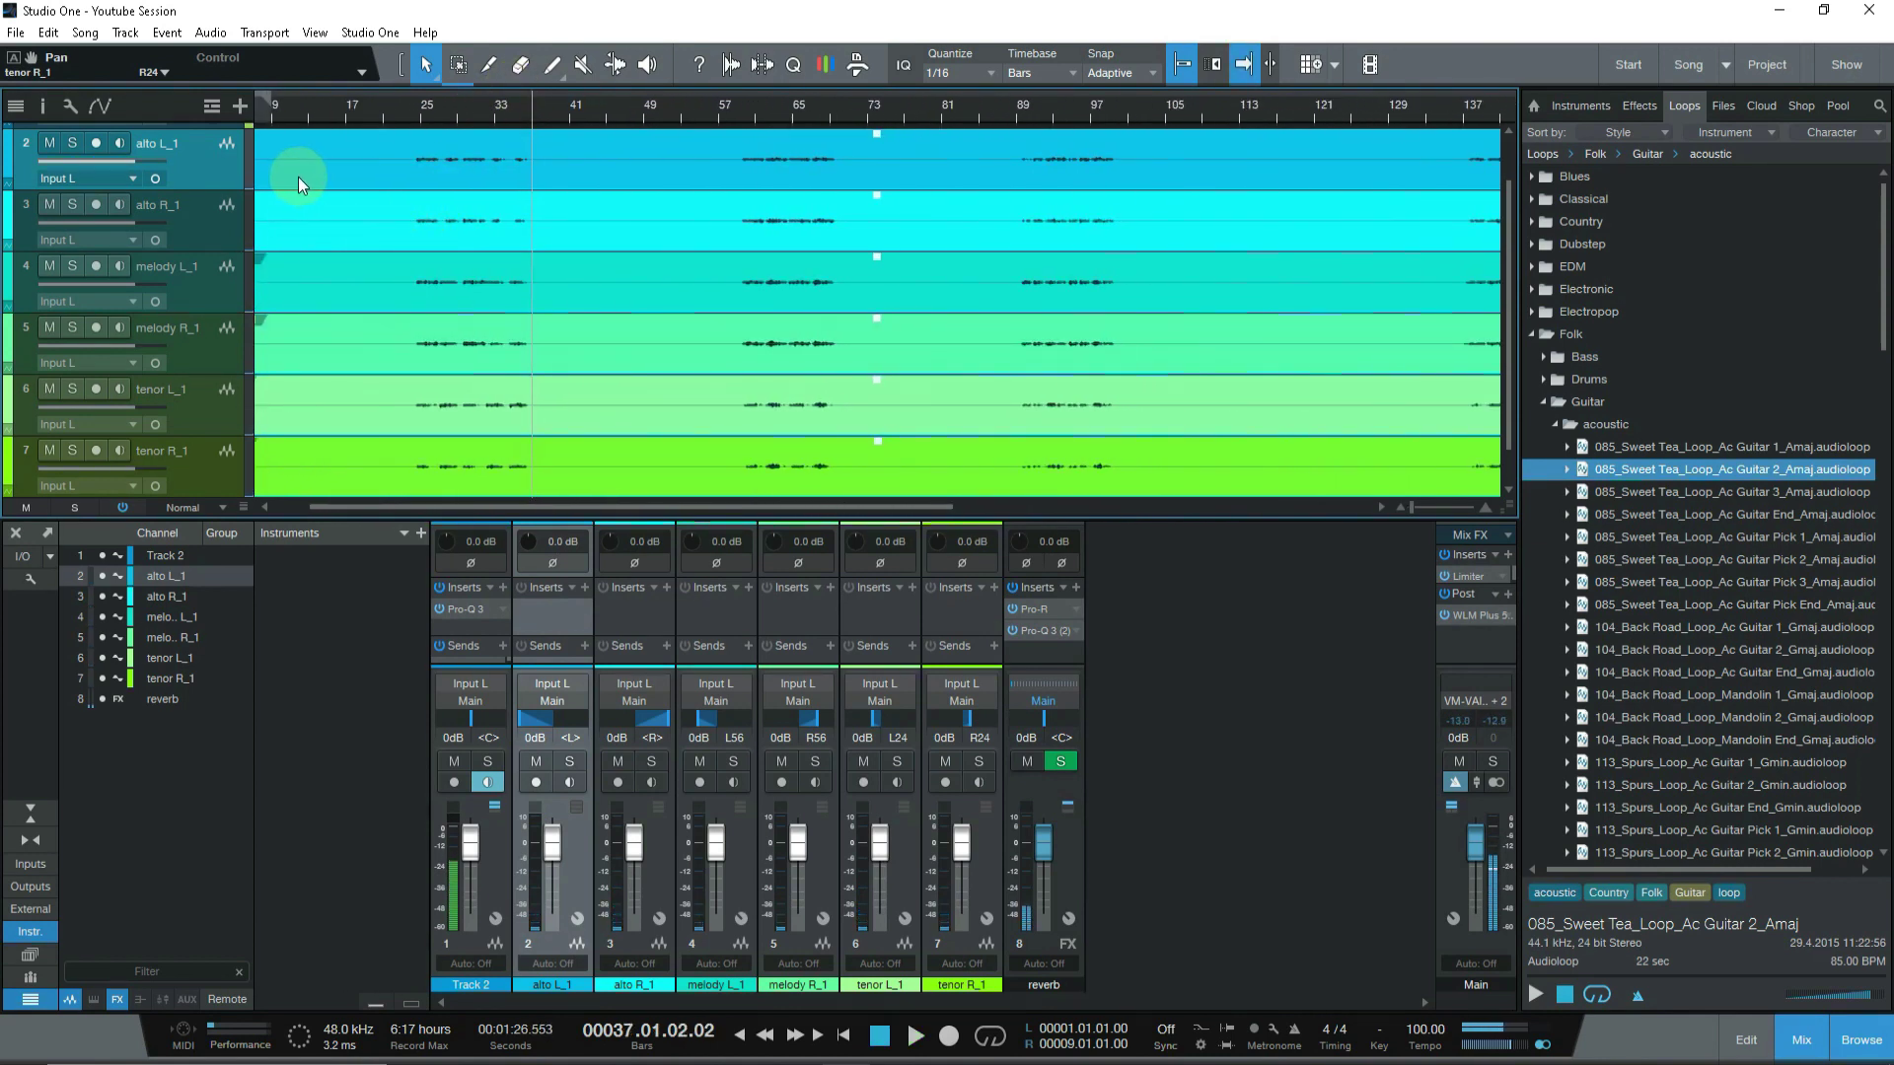
{"action": "left_click", "coordinate": [401, 116]}
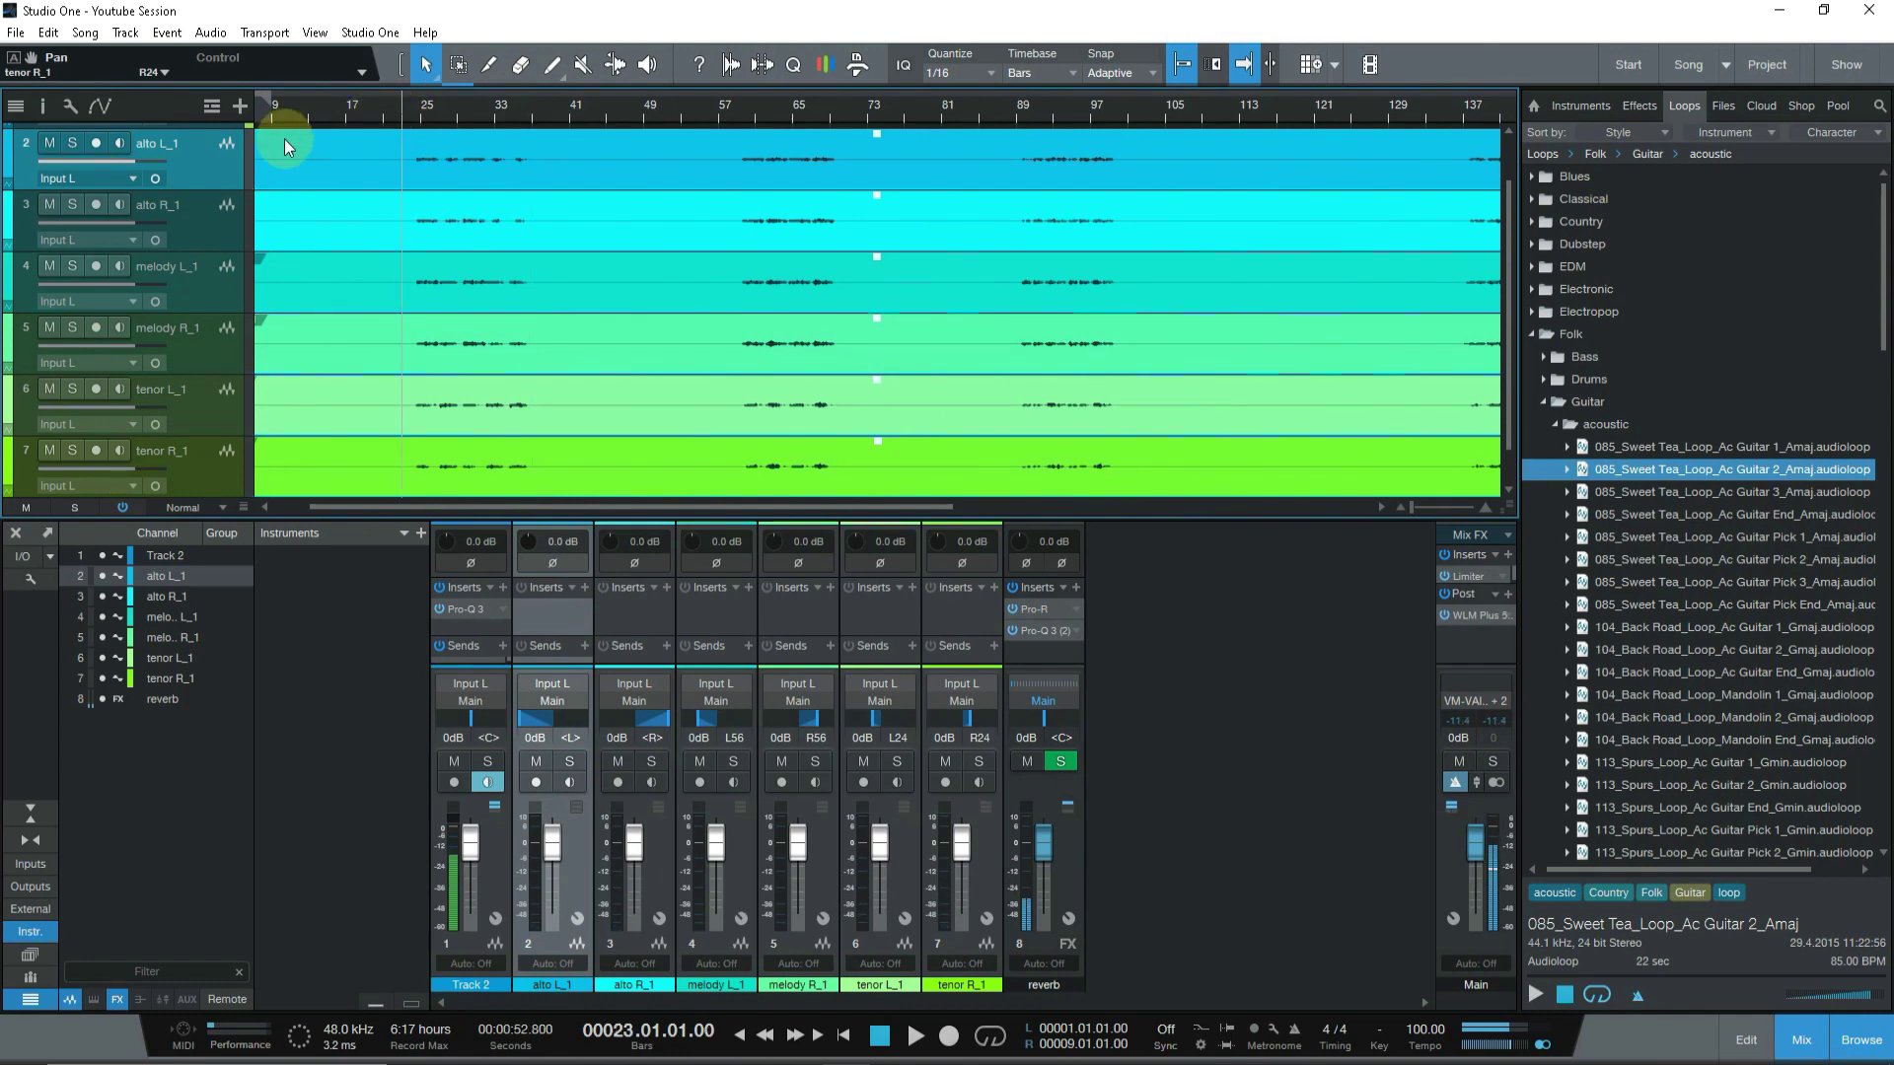
{"action": "left_click", "coordinate": [79, 145]}
{"action": "key", "text": "space"}
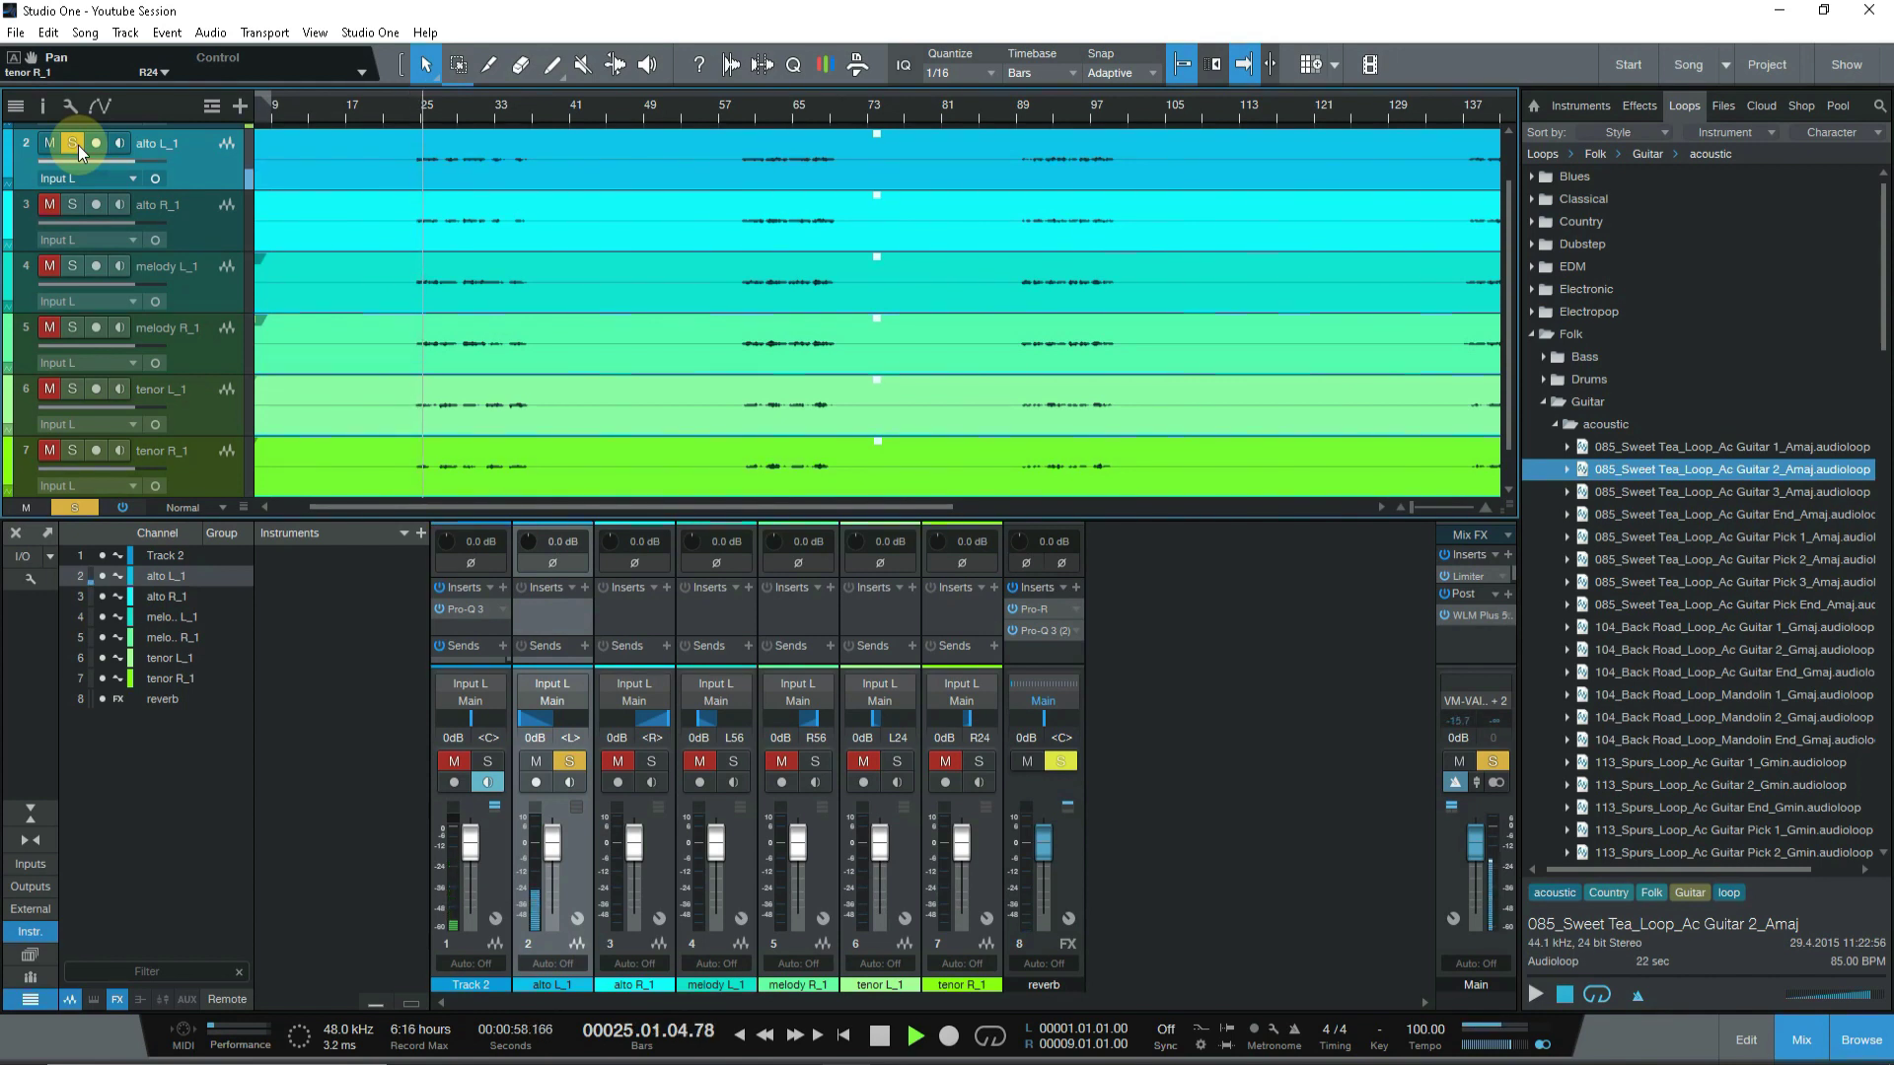
Add Track 2 and alto R_1 to the soloed tracks and replay the vocal passage from about bar 23.
{"action": "scroll", "coordinate": [173, 229], "scroll_direction": "up", "scroll_amount": 1}
{"action": "left_click", "coordinate": [49, 137]}
{"action": "left_click", "coordinate": [72, 137]}
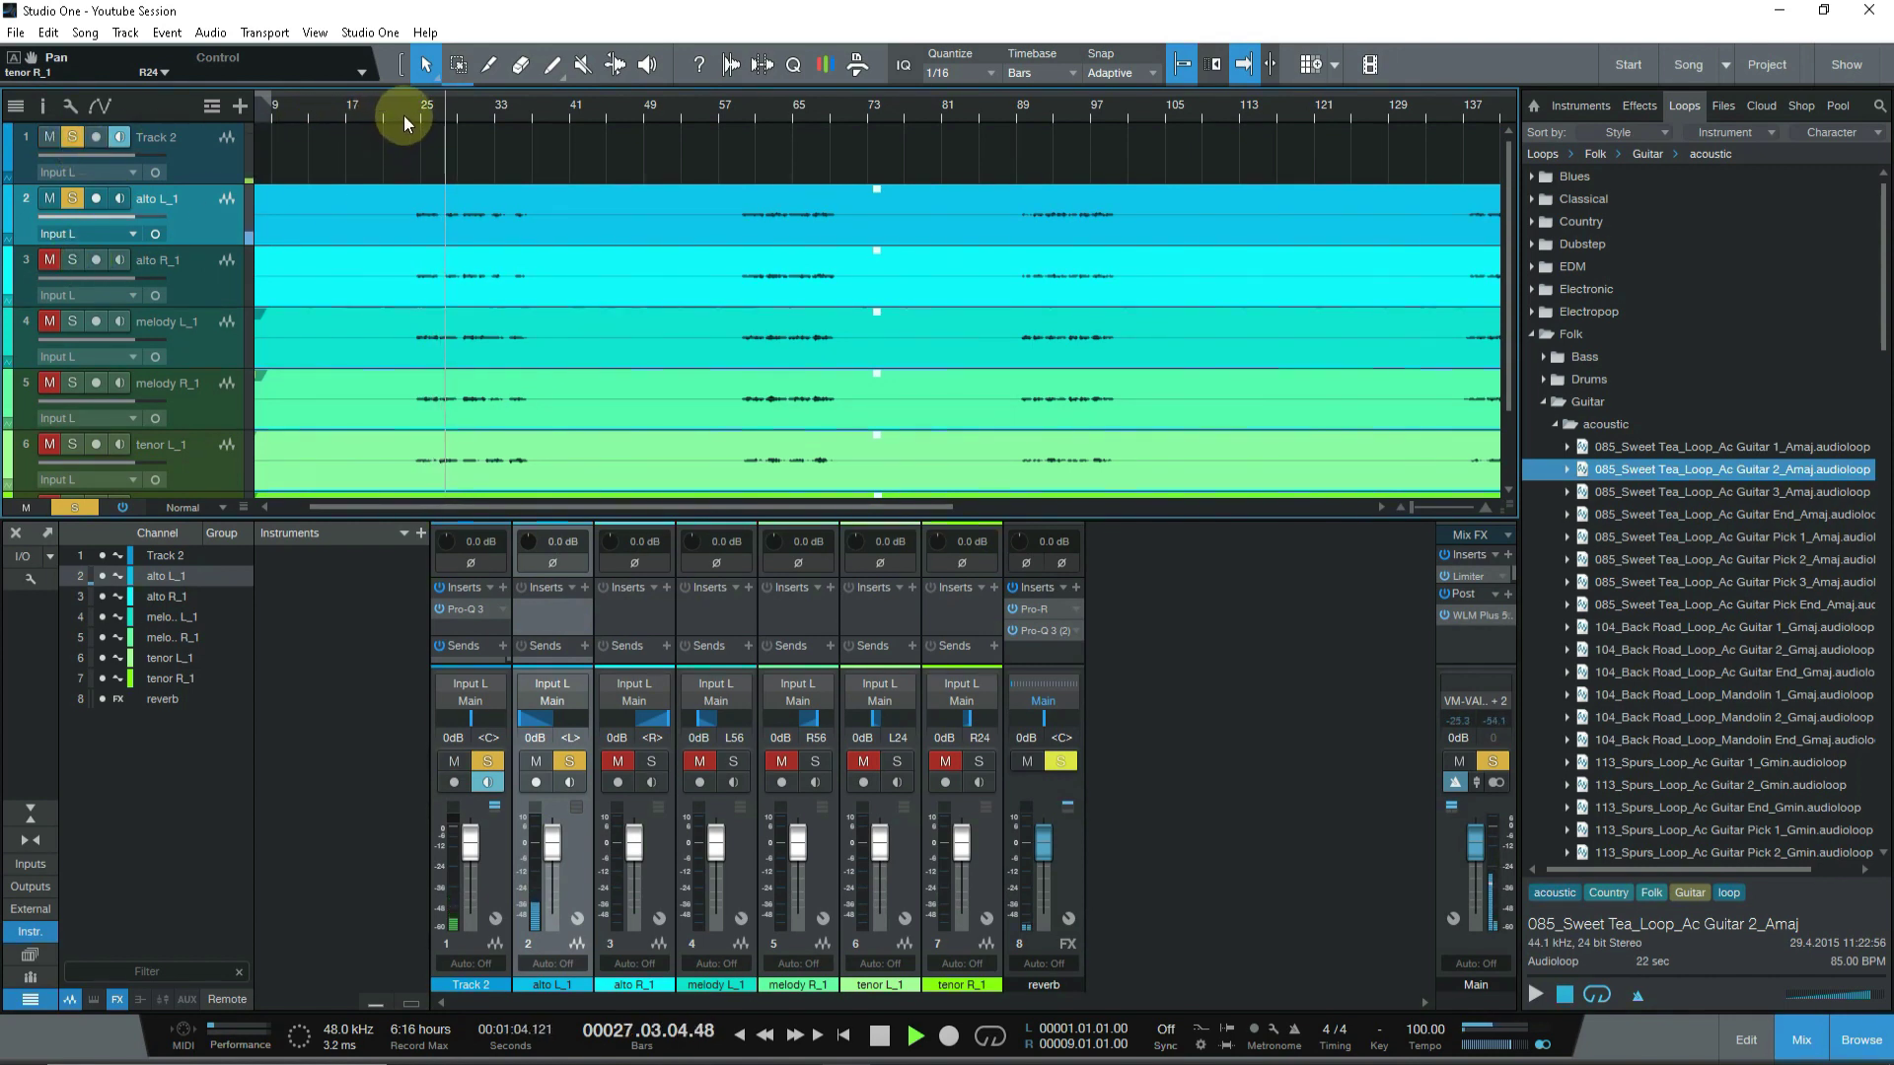
{"action": "left_click", "coordinate": [79, 263]}
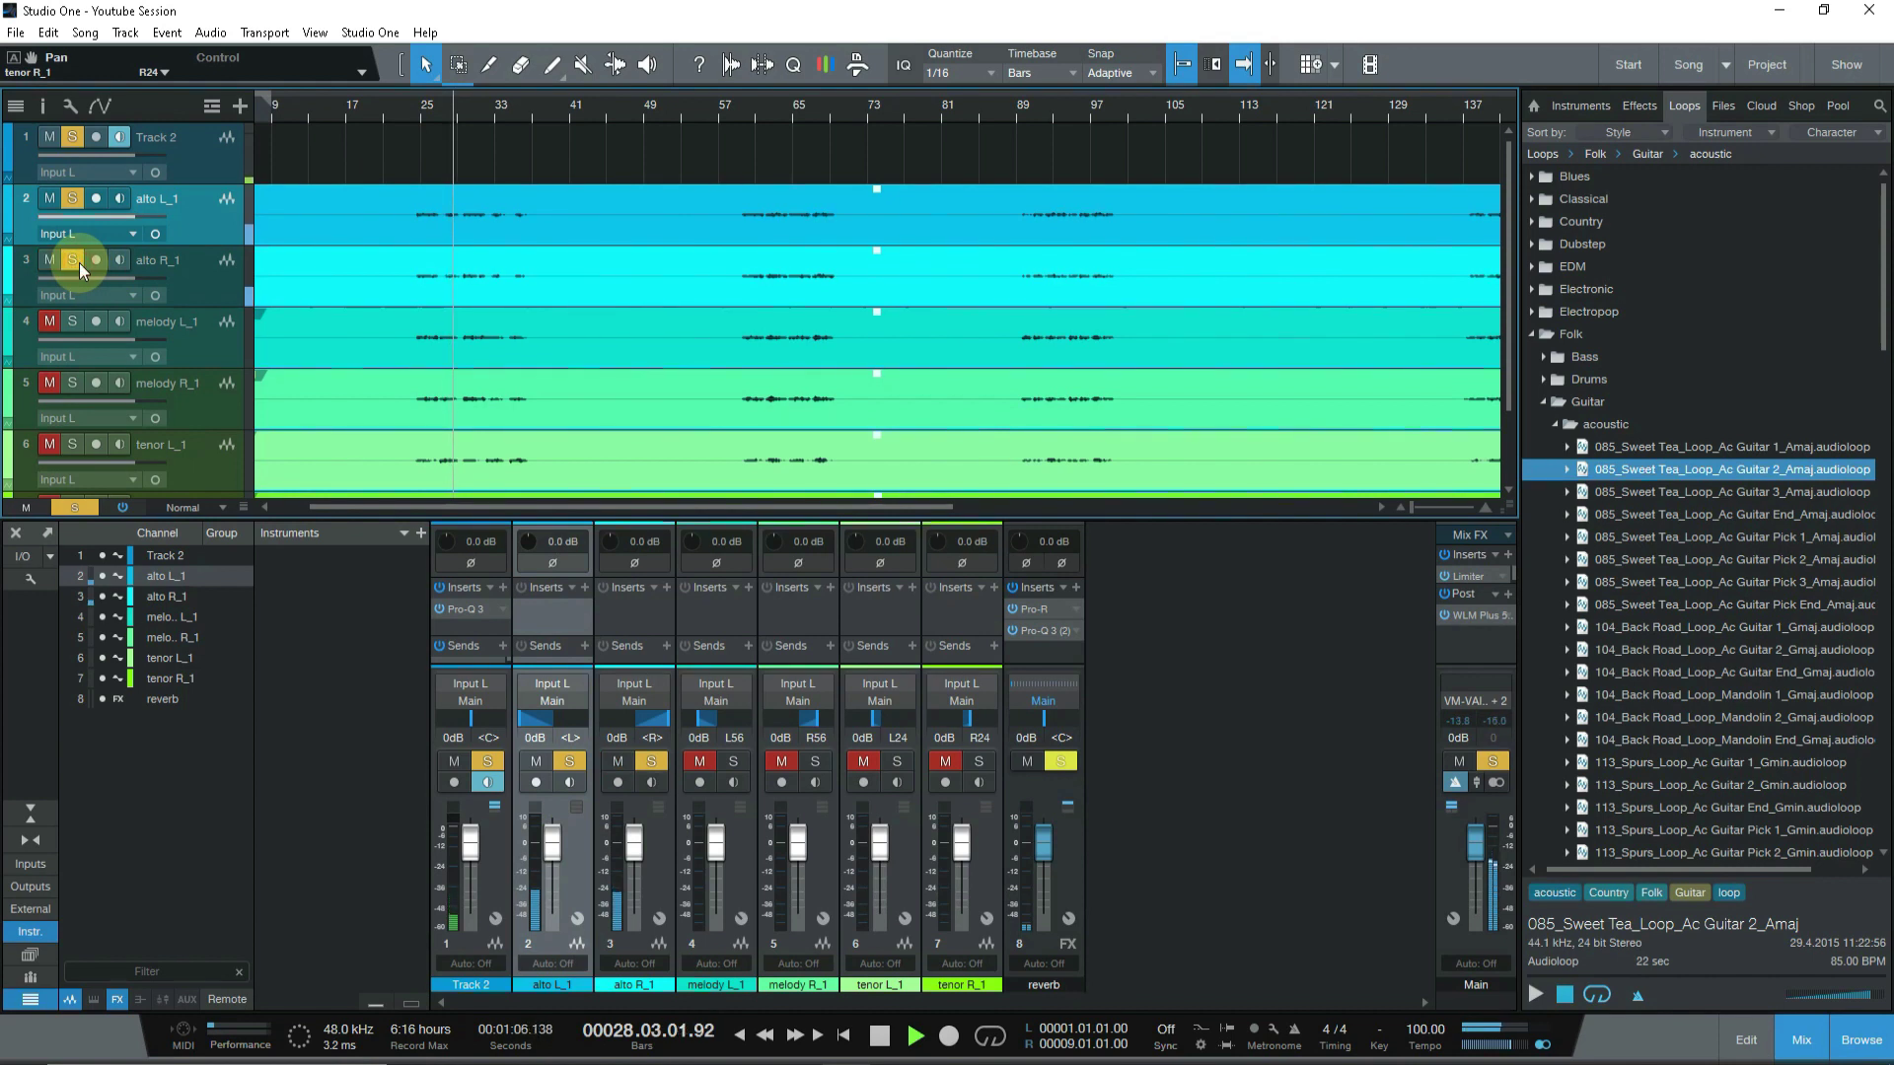
{"action": "left_click", "coordinate": [405, 118]}
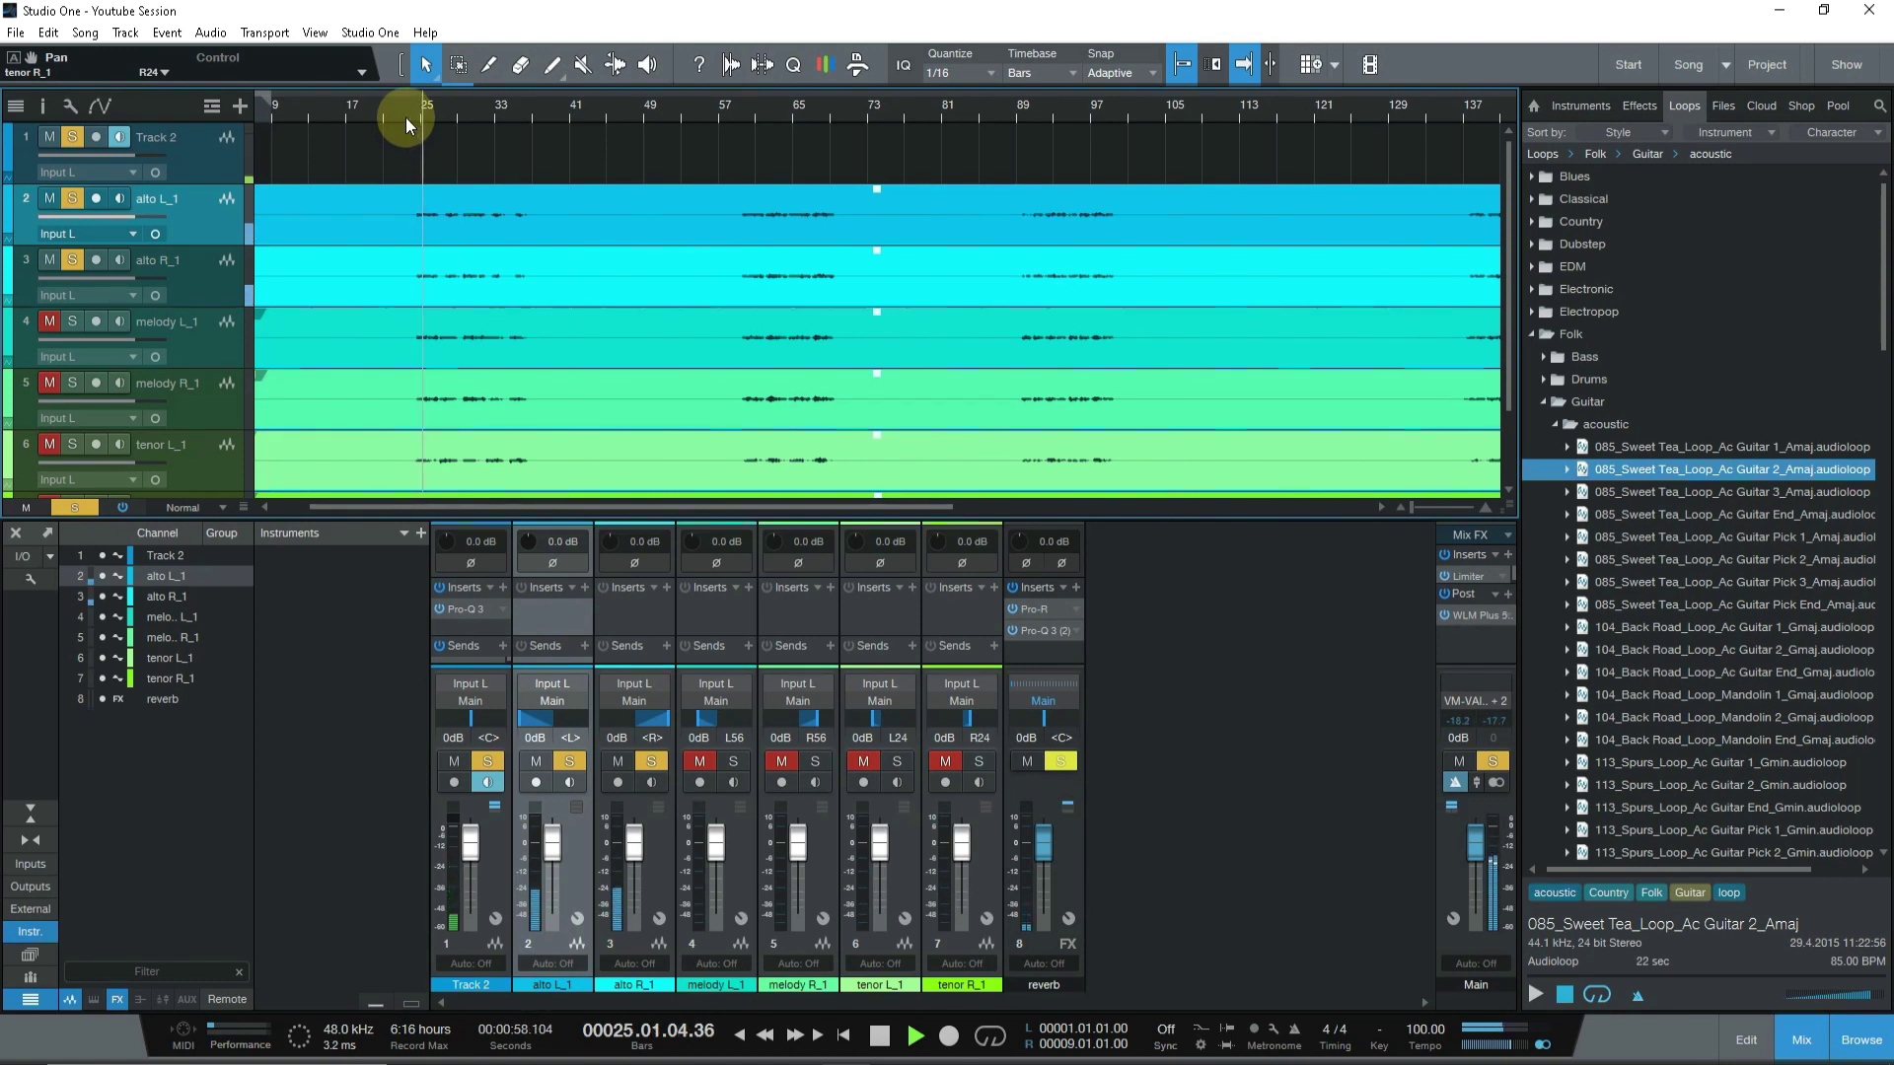
{"action": "key", "text": "space"}
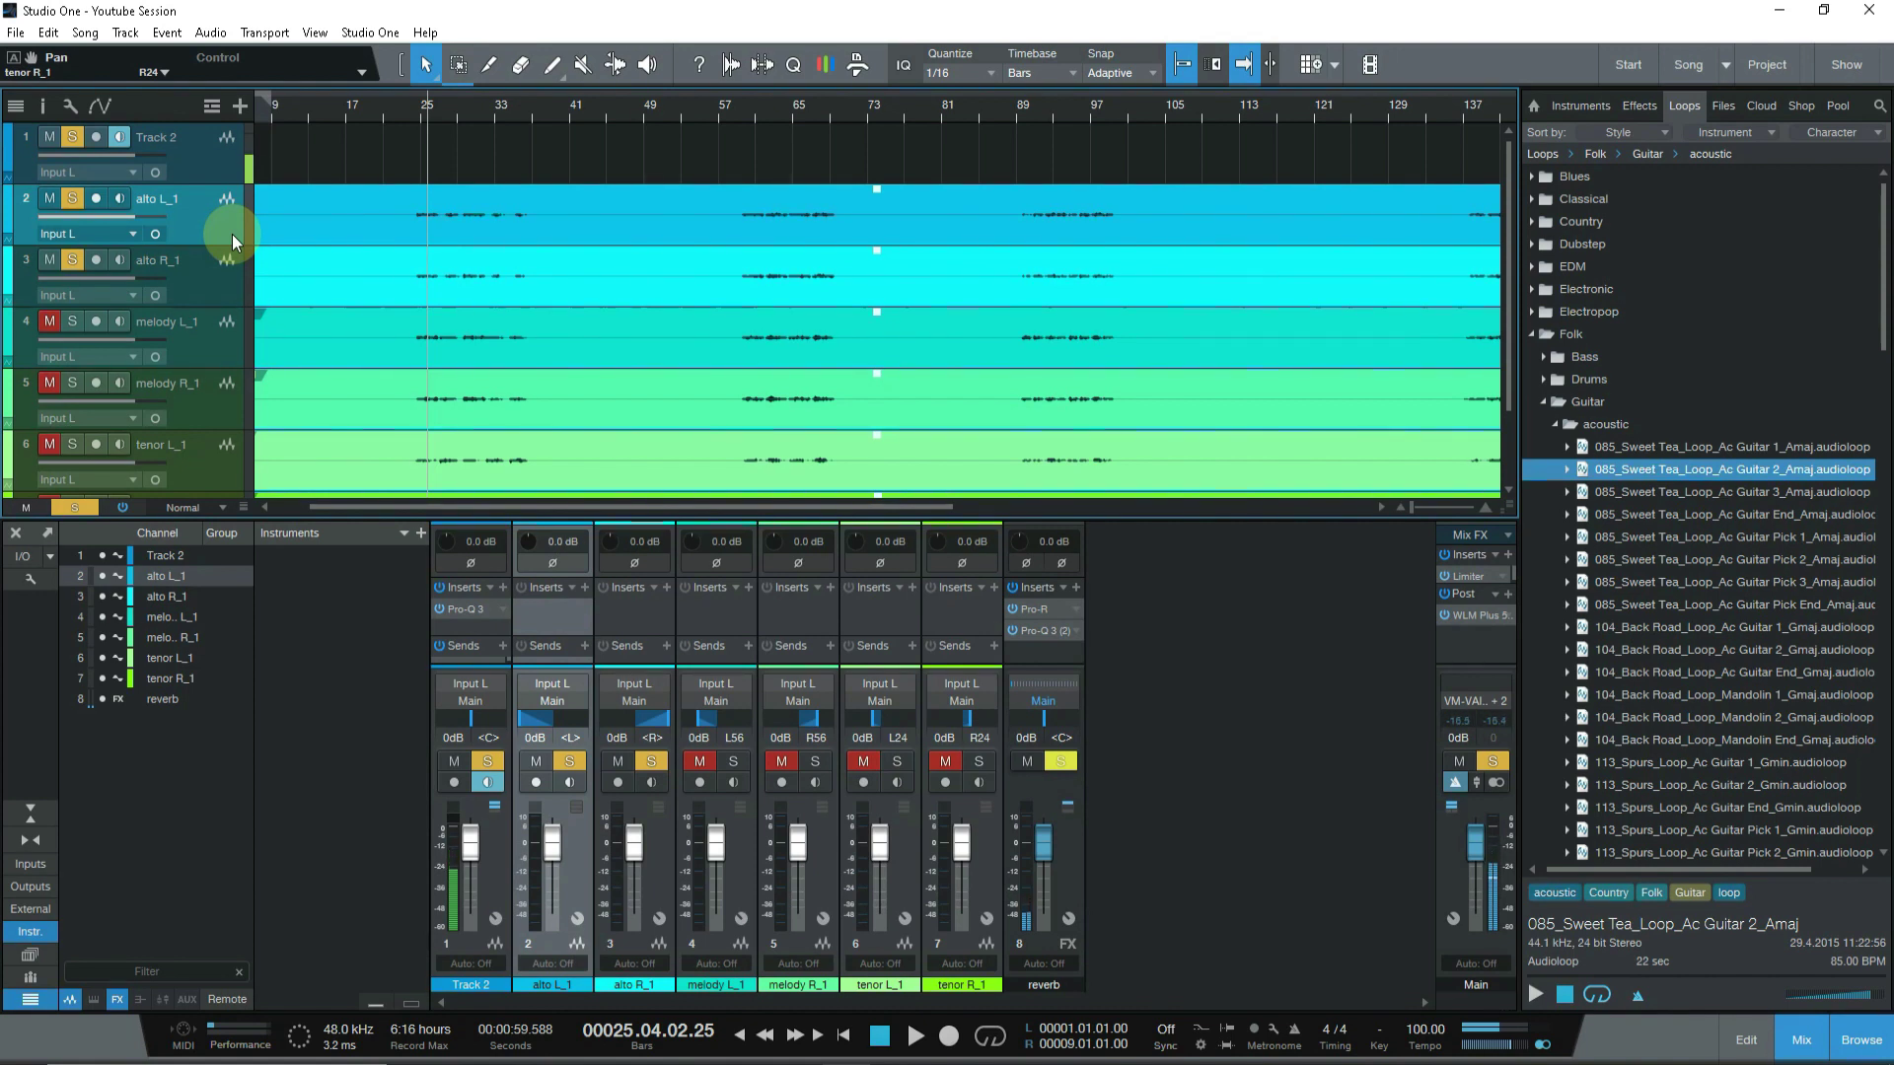
Solo the melody L_1, melody R_1, tenor L_1 and tenor R_1 tracks as well.
{"action": "left_click", "coordinate": [211, 341]}
{"action": "left_click", "coordinate": [72, 321]}
{"action": "left_click", "coordinate": [72, 383]}
{"action": "scroll", "coordinate": [75, 413], "scroll_direction": "down", "scroll_amount": 1}
{"action": "left_click", "coordinate": [75, 413]}
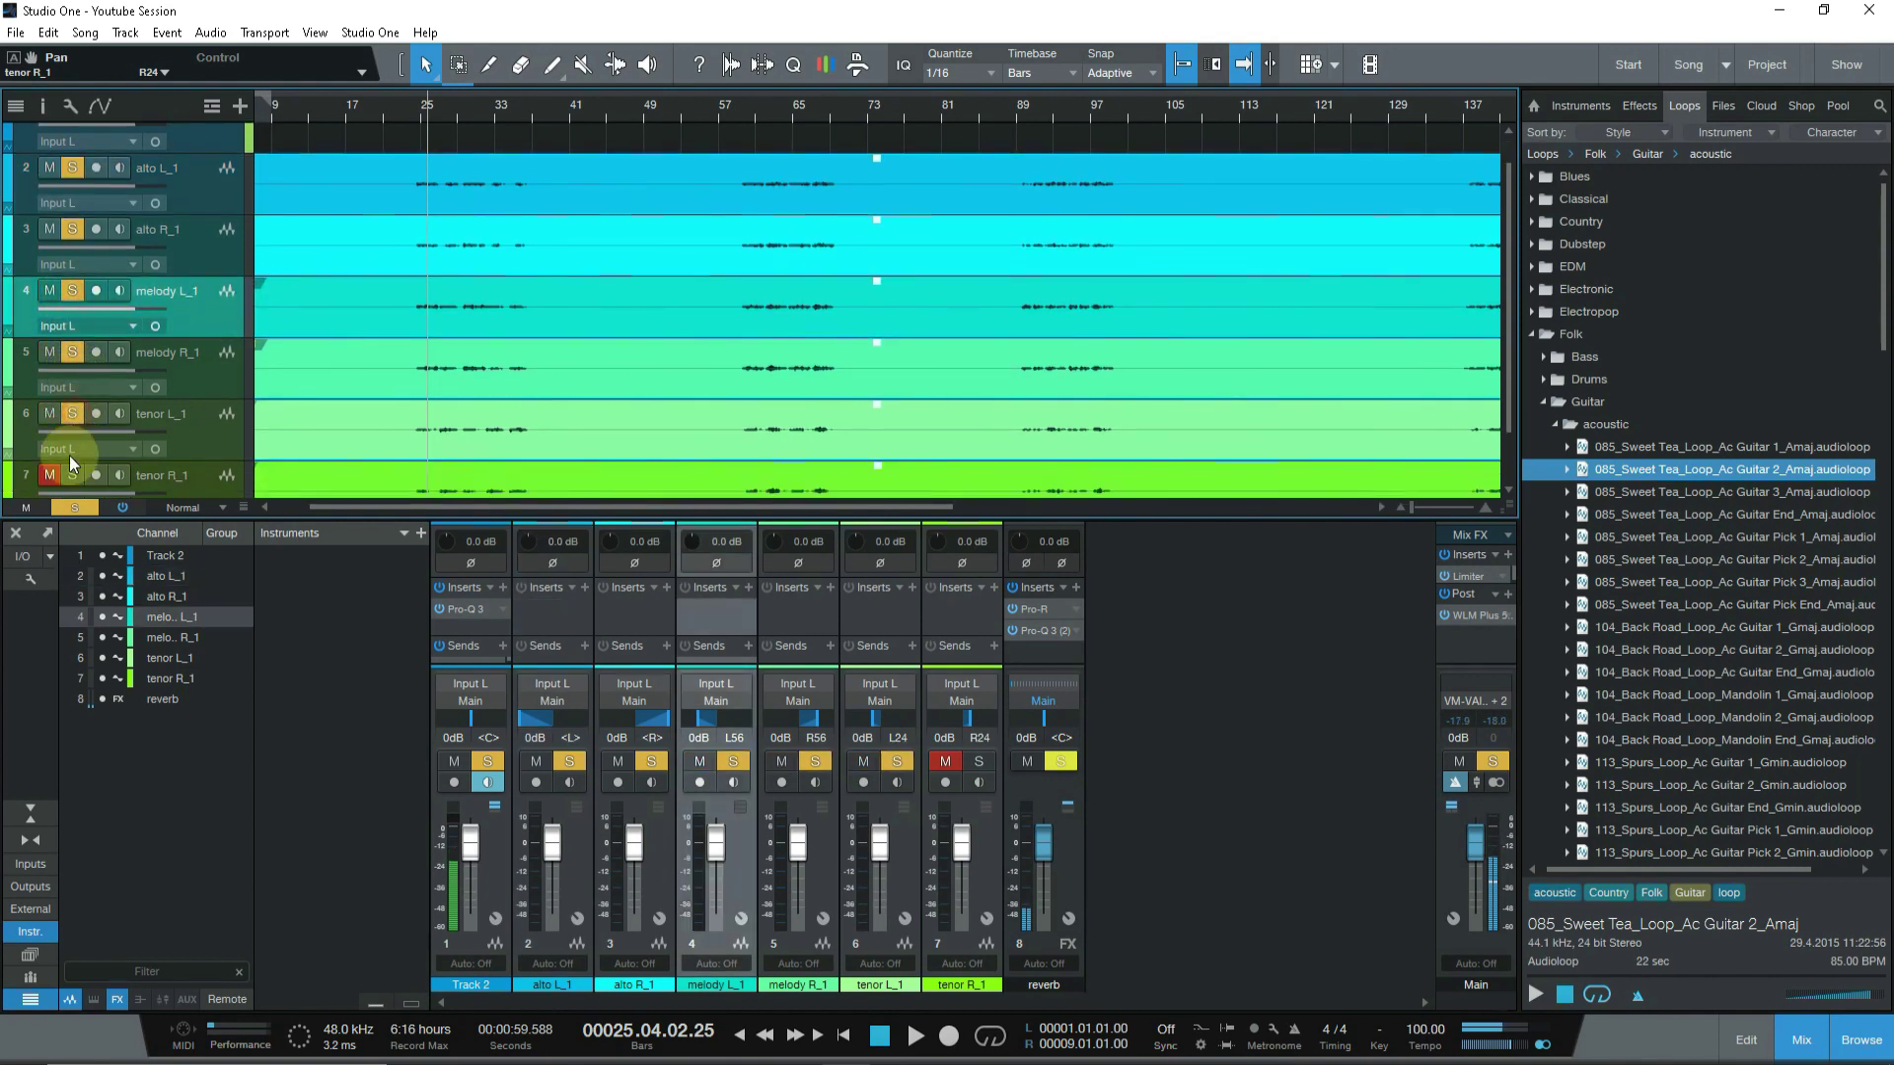
{"action": "left_click", "coordinate": [72, 474]}
{"action": "scroll", "coordinate": [158, 448], "scroll_direction": "down", "scroll_amount": 2}
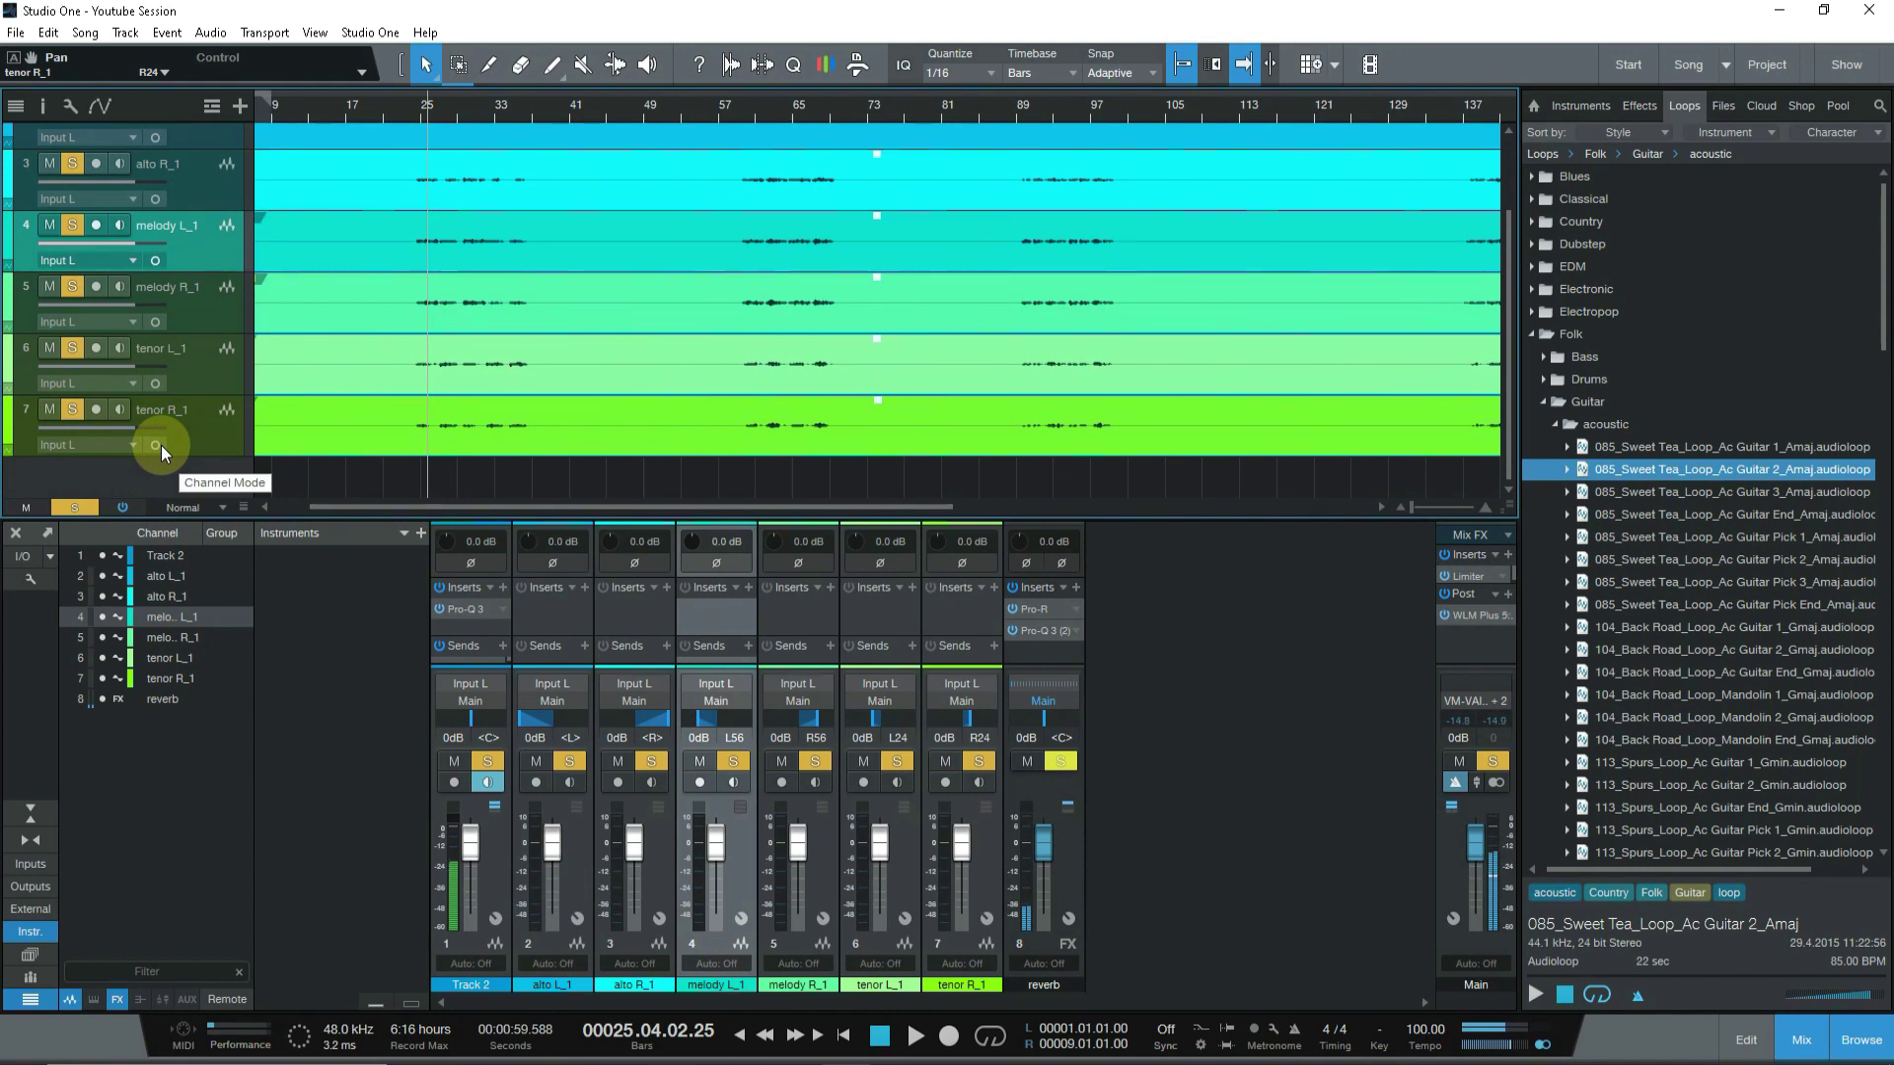
Select all six backing vocal tracks from alto L_1 to tenor R_1 and add a bus for them.
{"action": "left_click", "coordinate": [198, 438]}
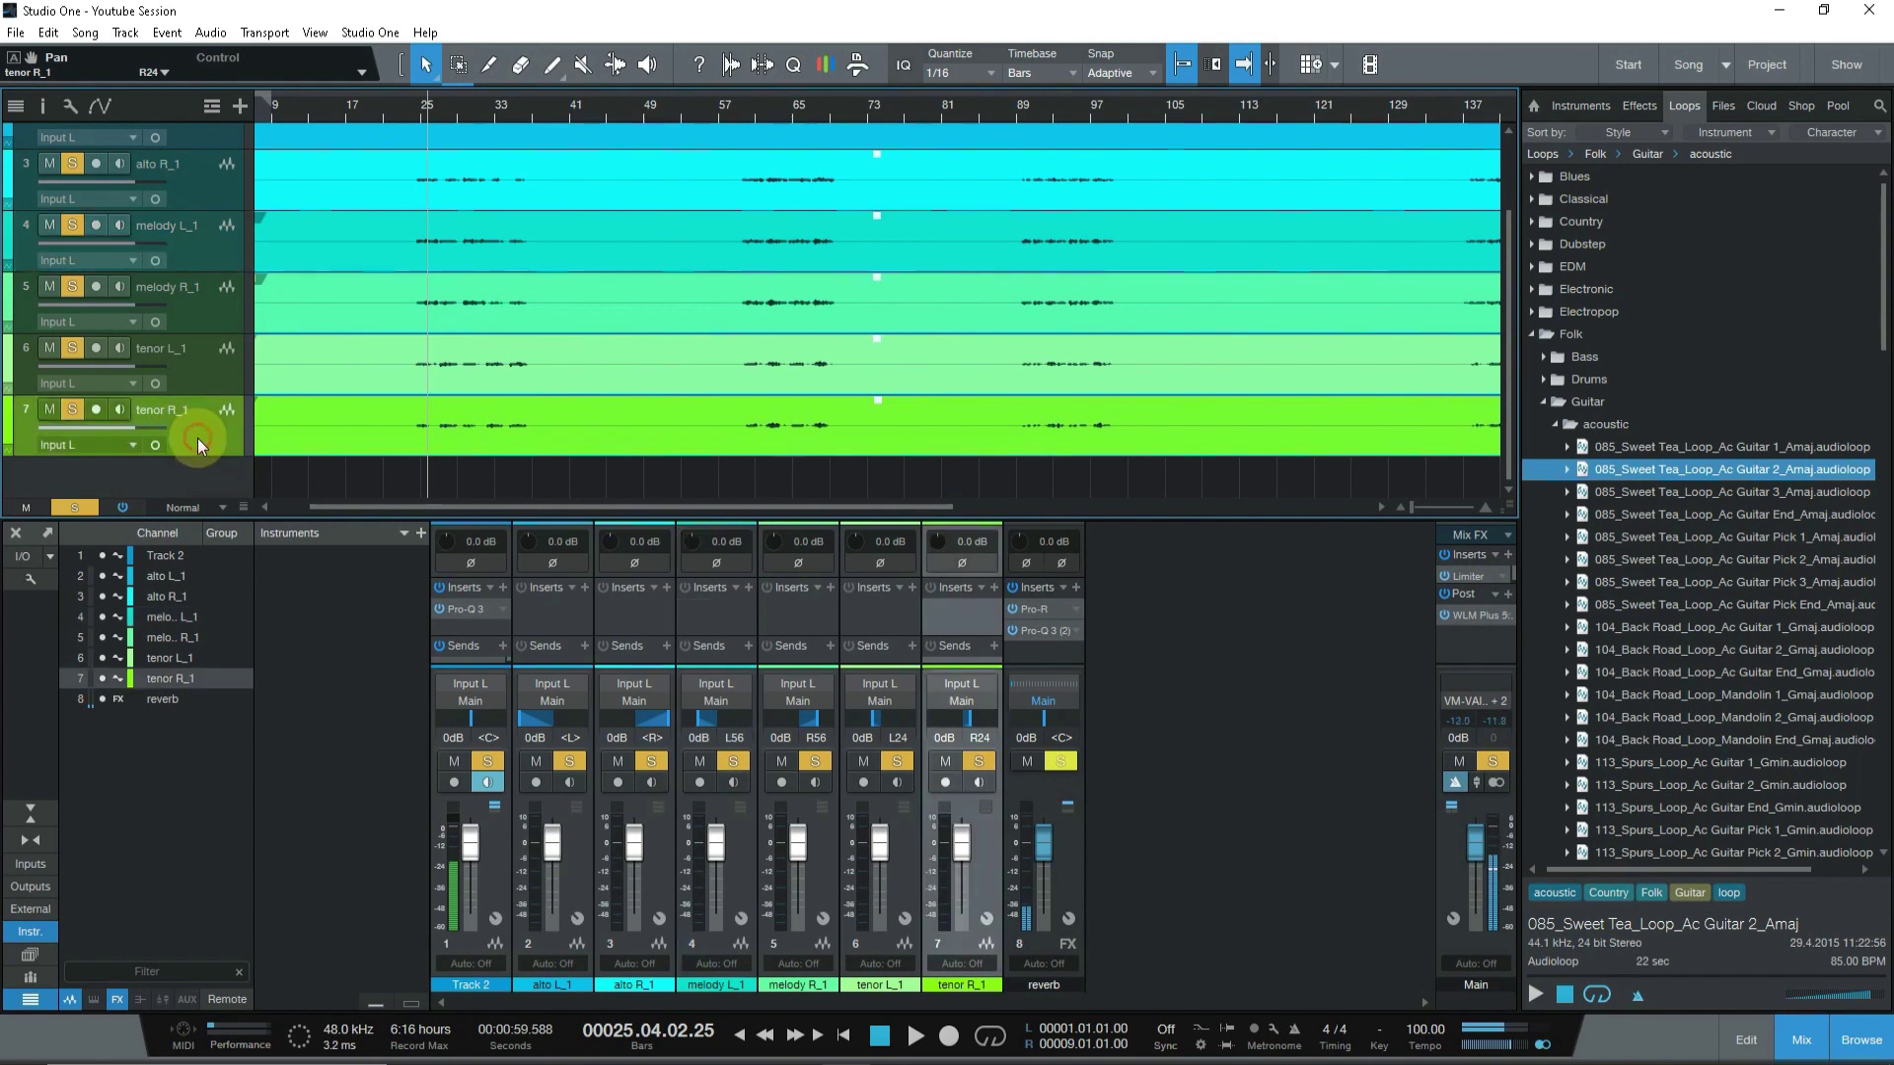
{"action": "scroll", "coordinate": [198, 438], "scroll_direction": "up", "scroll_amount": 2}
{"action": "left_click", "coordinate": [204, 212], "text": "shift"}
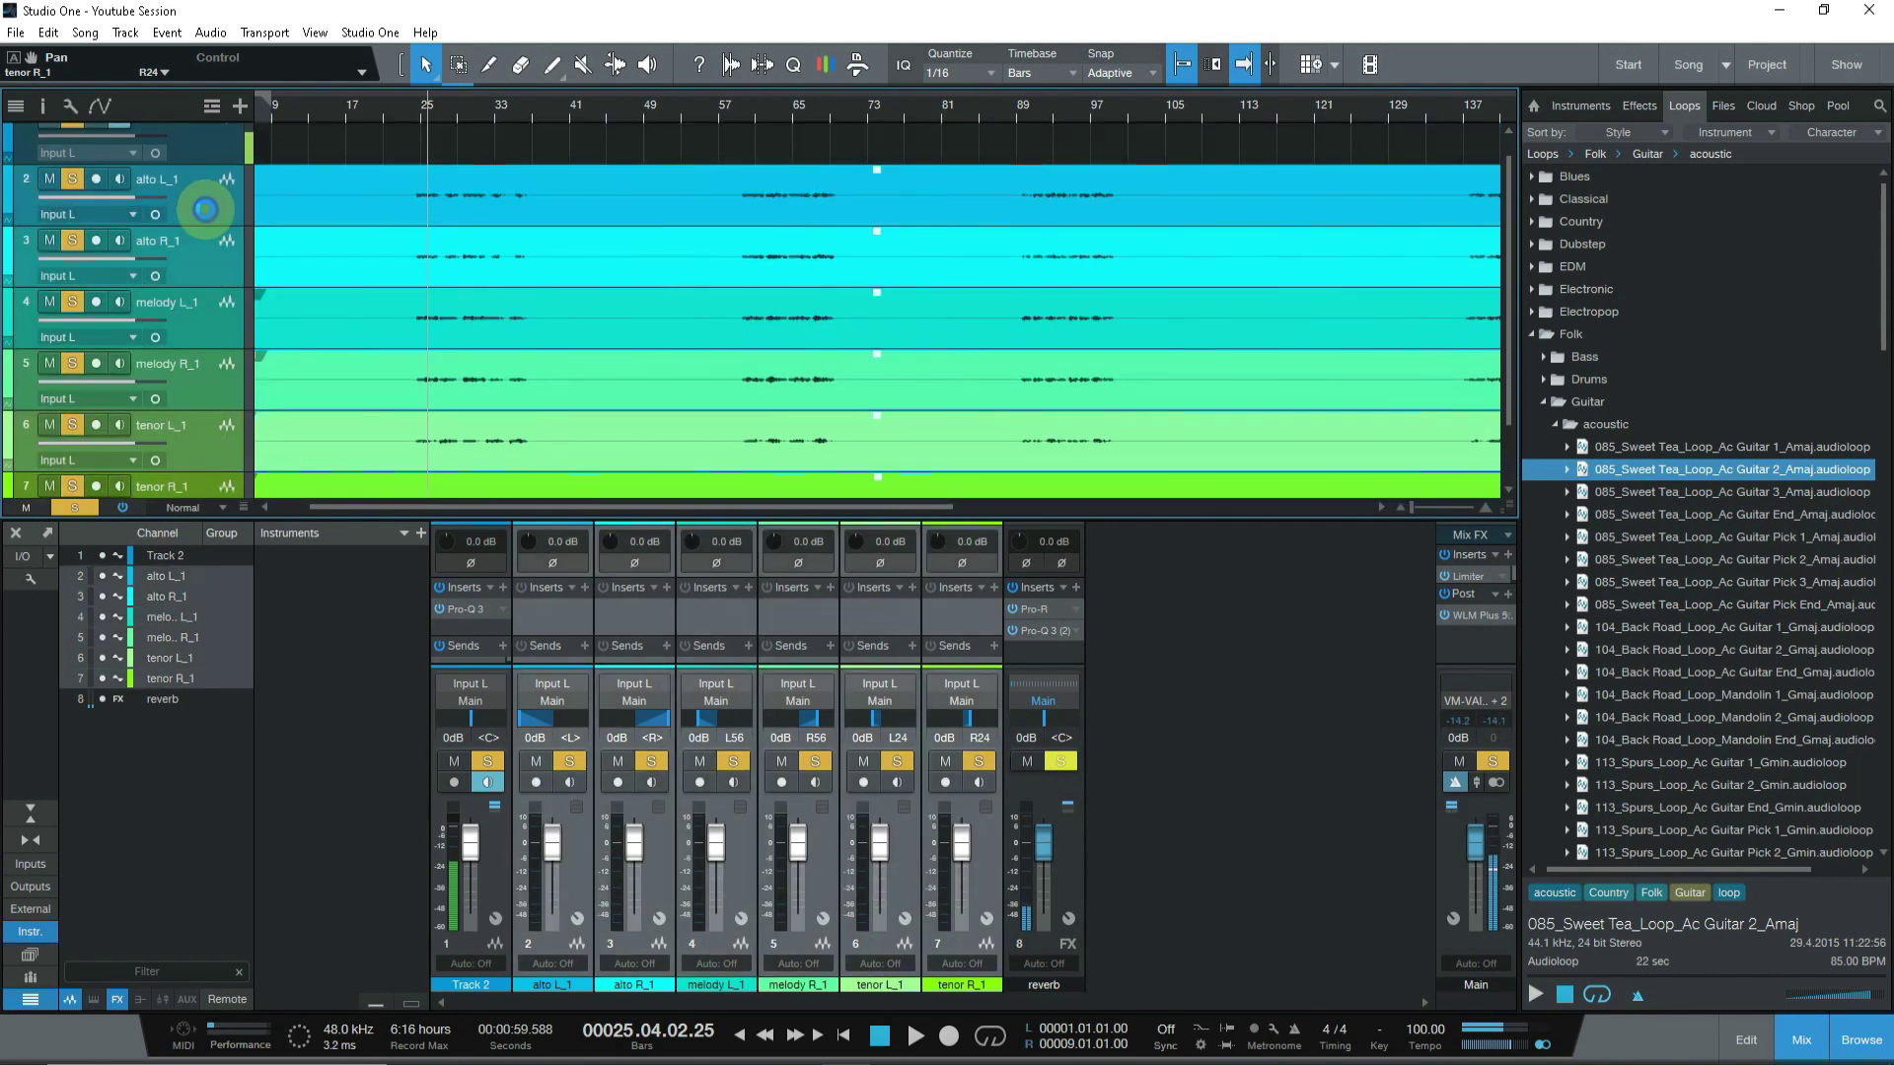
{"action": "right_click", "coordinate": [205, 209]}
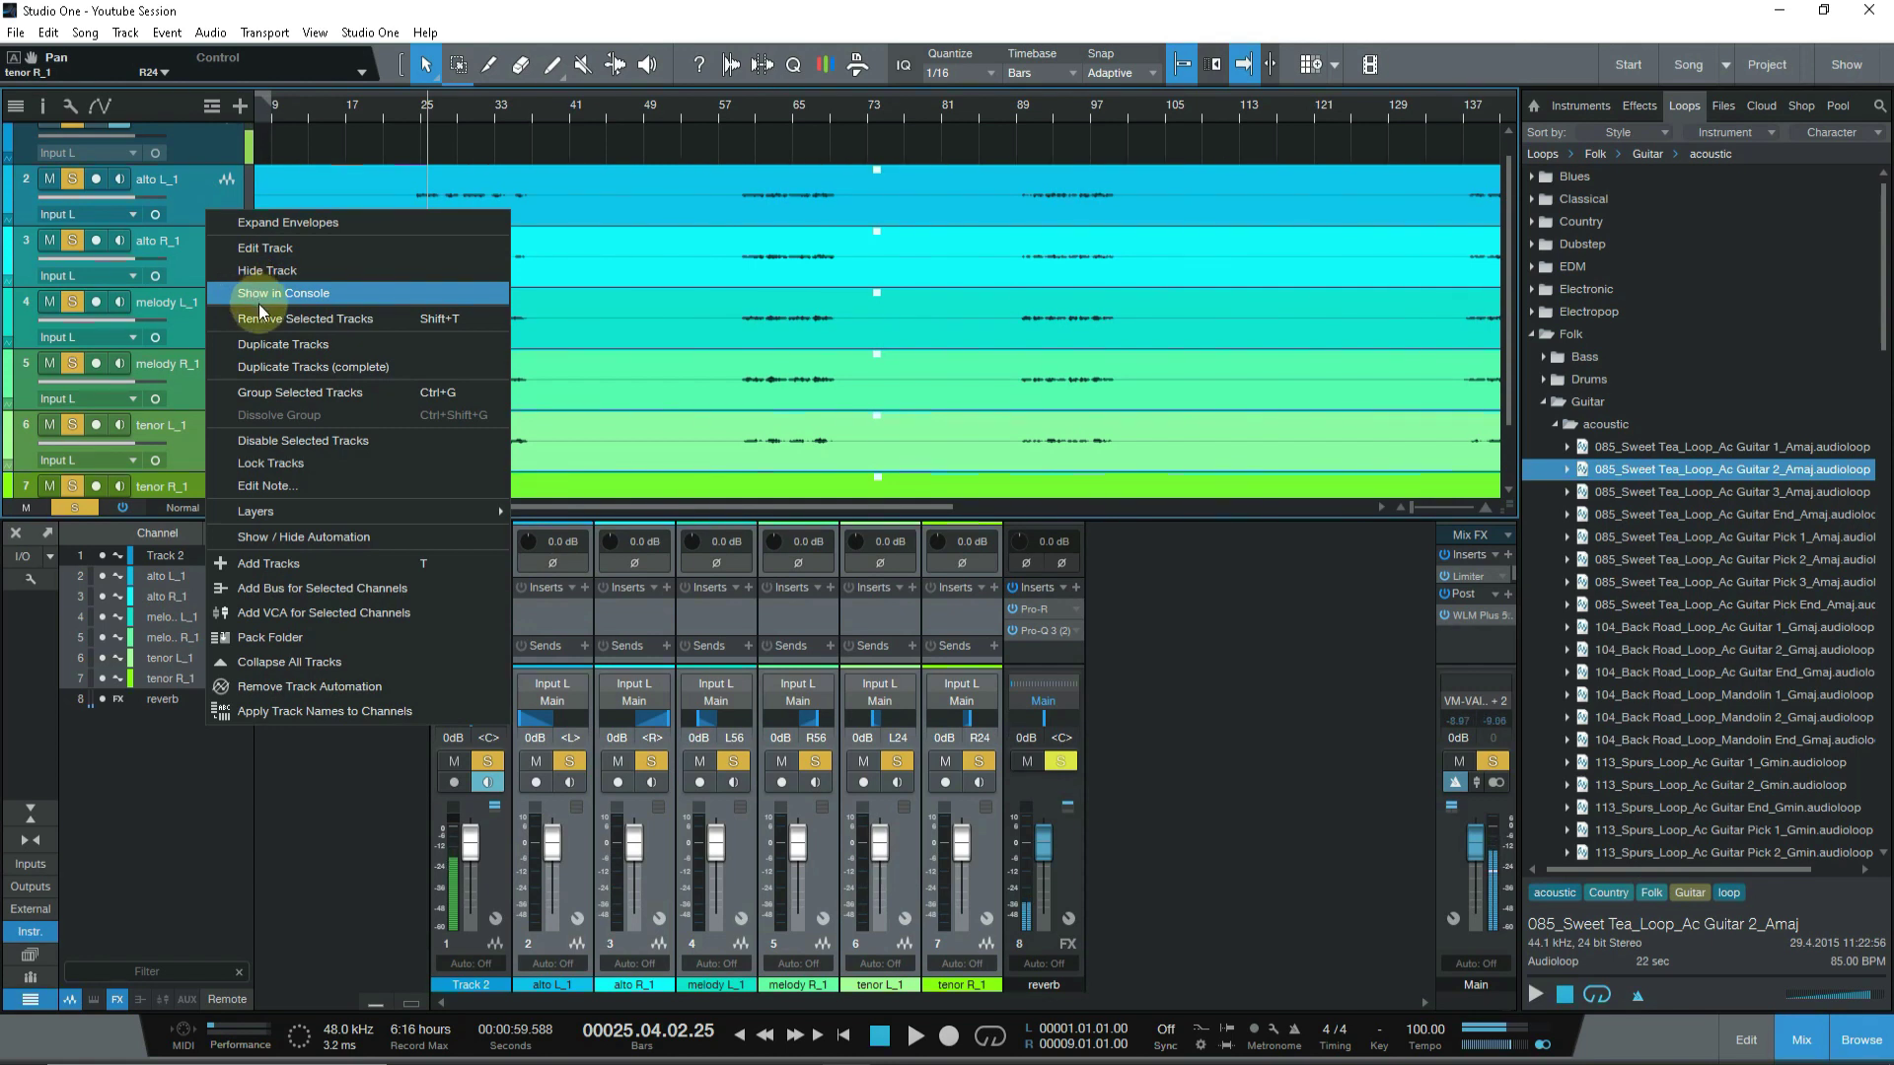
{"action": "left_click", "coordinate": [313, 592]}
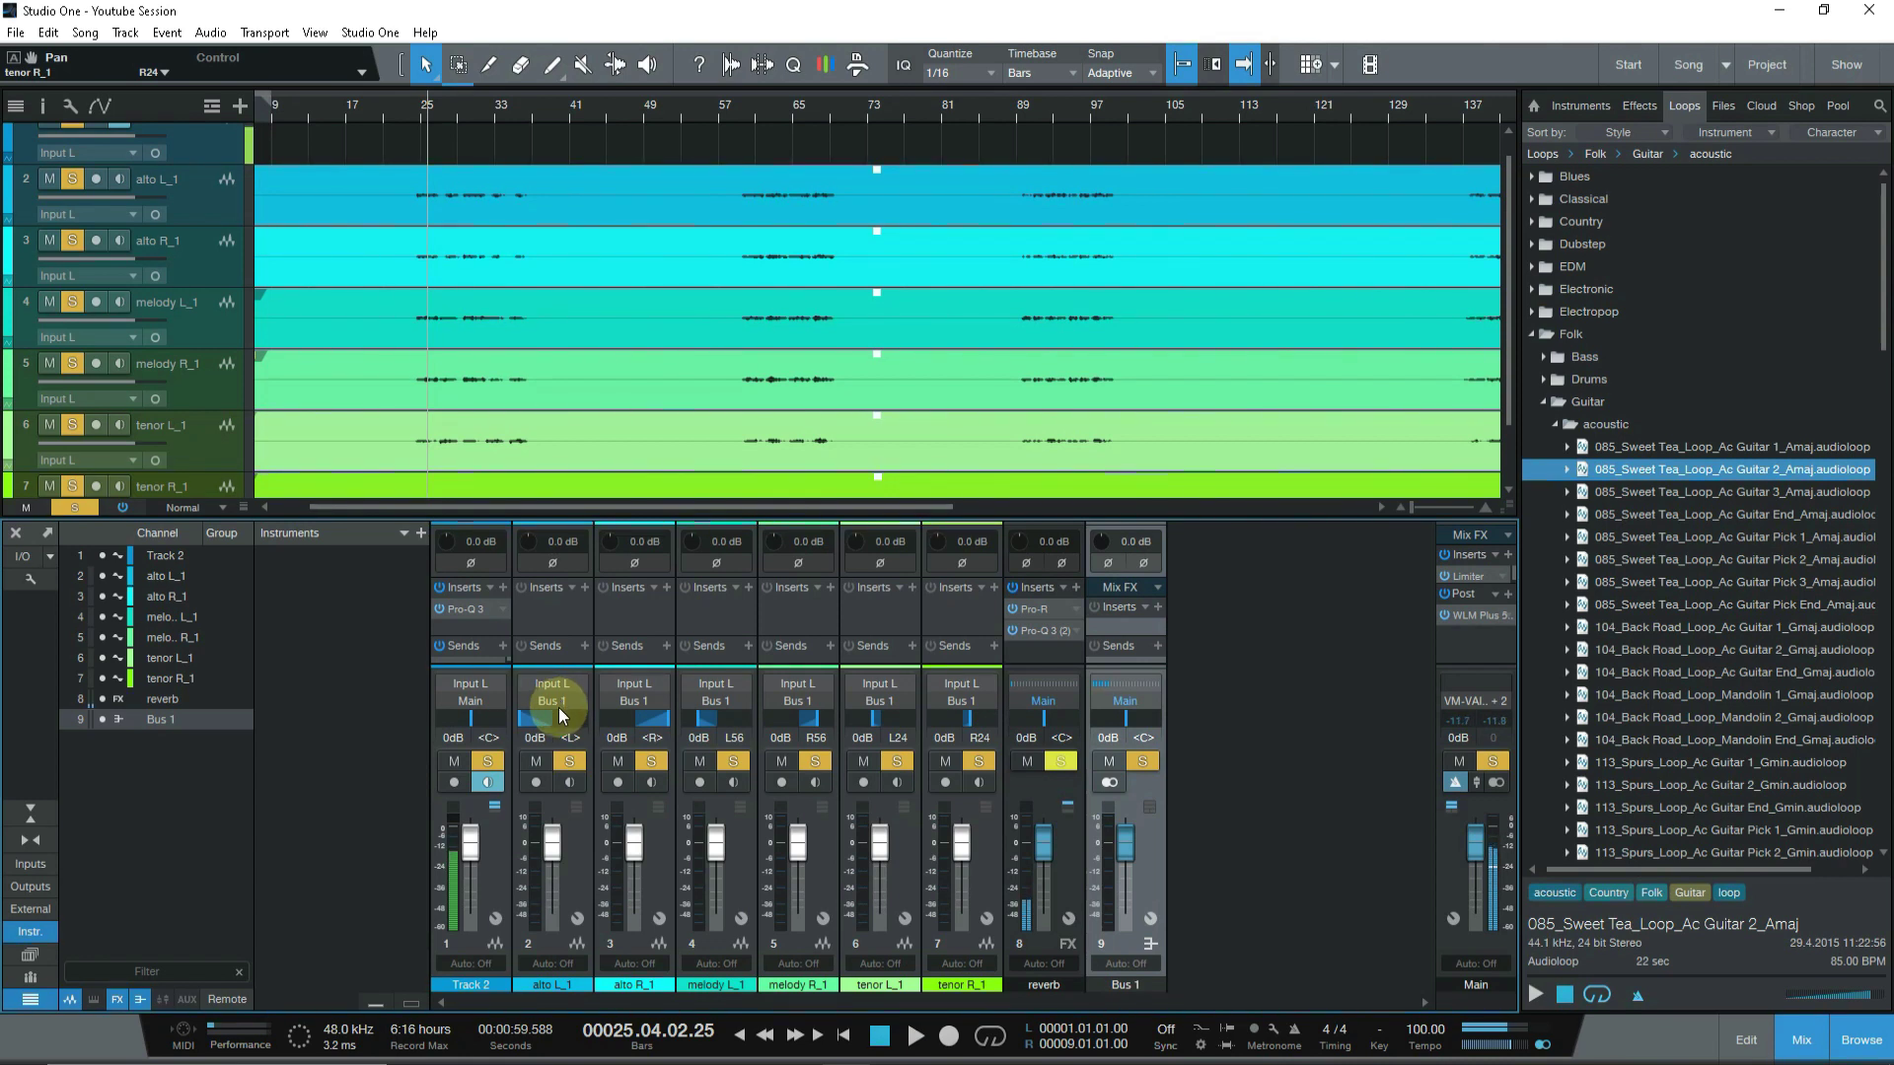
Rename the new bus channel as Choir.
{"action": "left_click", "coordinate": [1459, 655]}
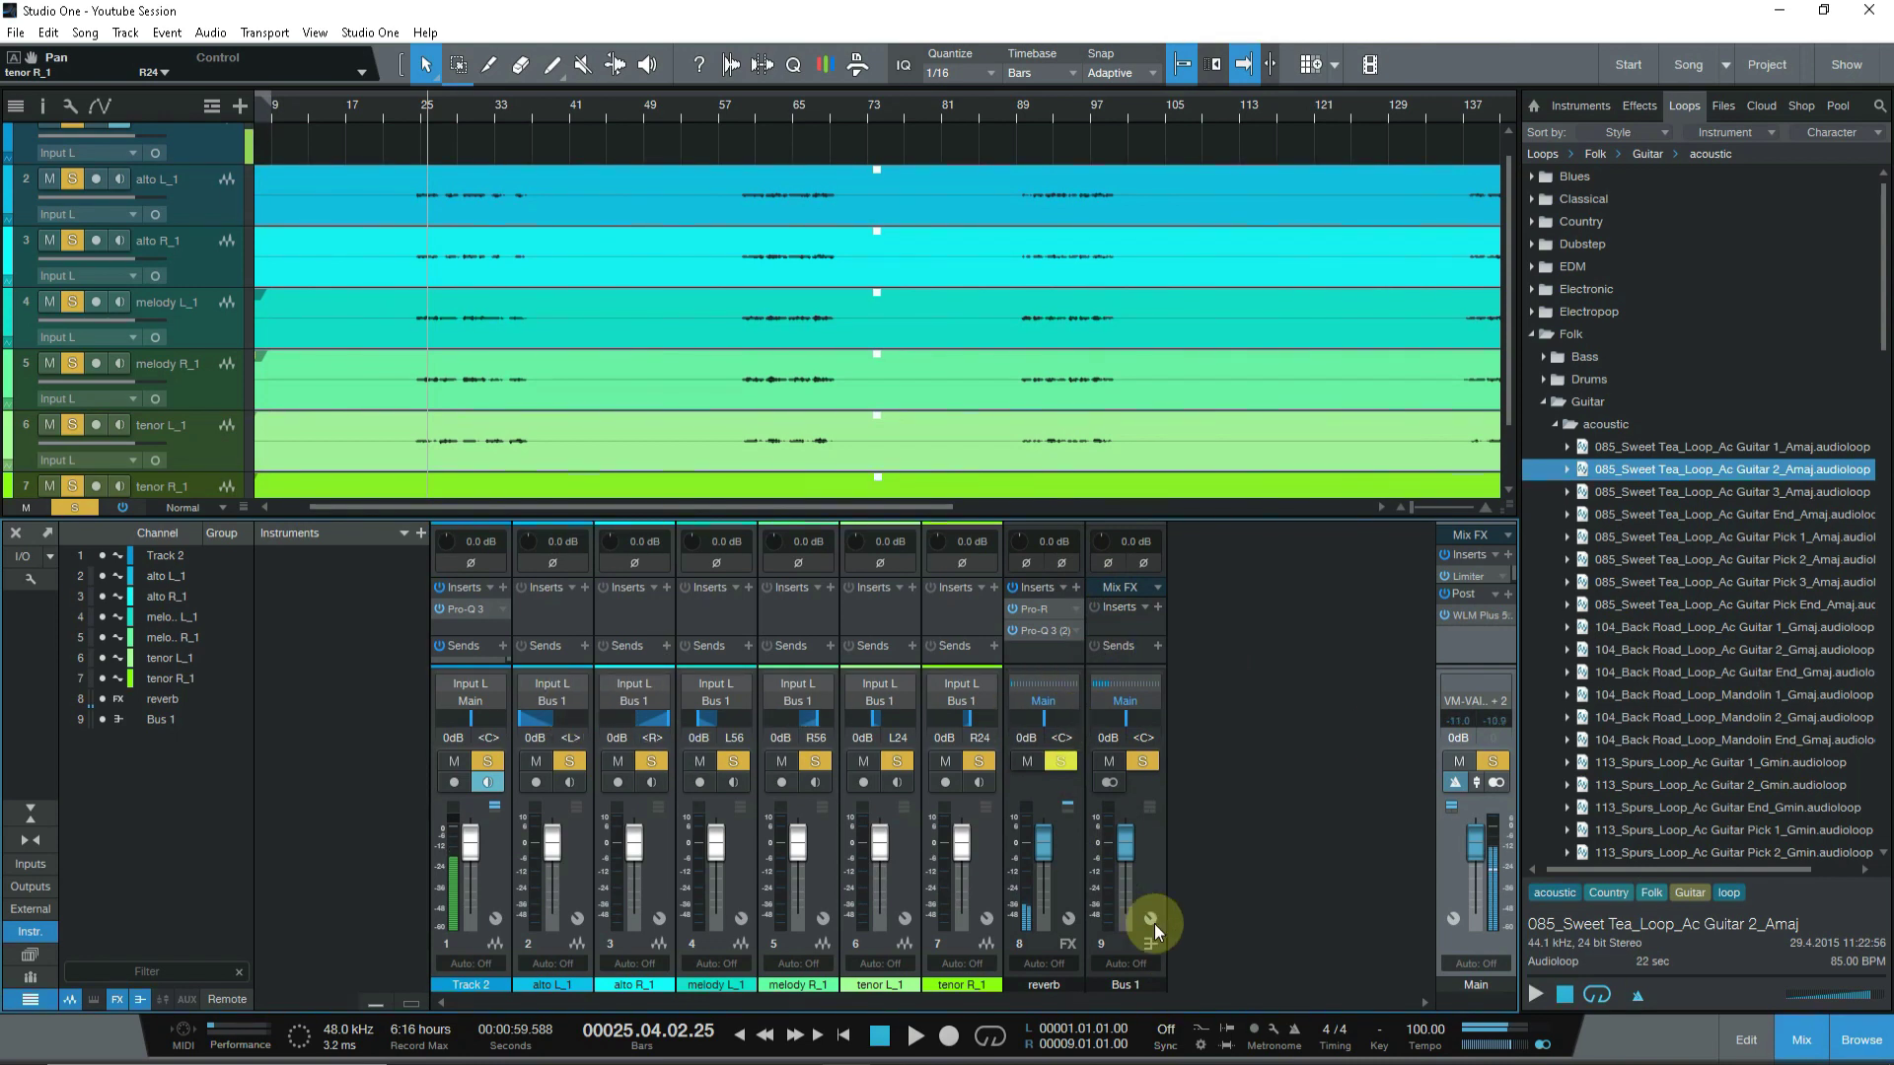
{"action": "double_click", "coordinate": [1142, 984]}
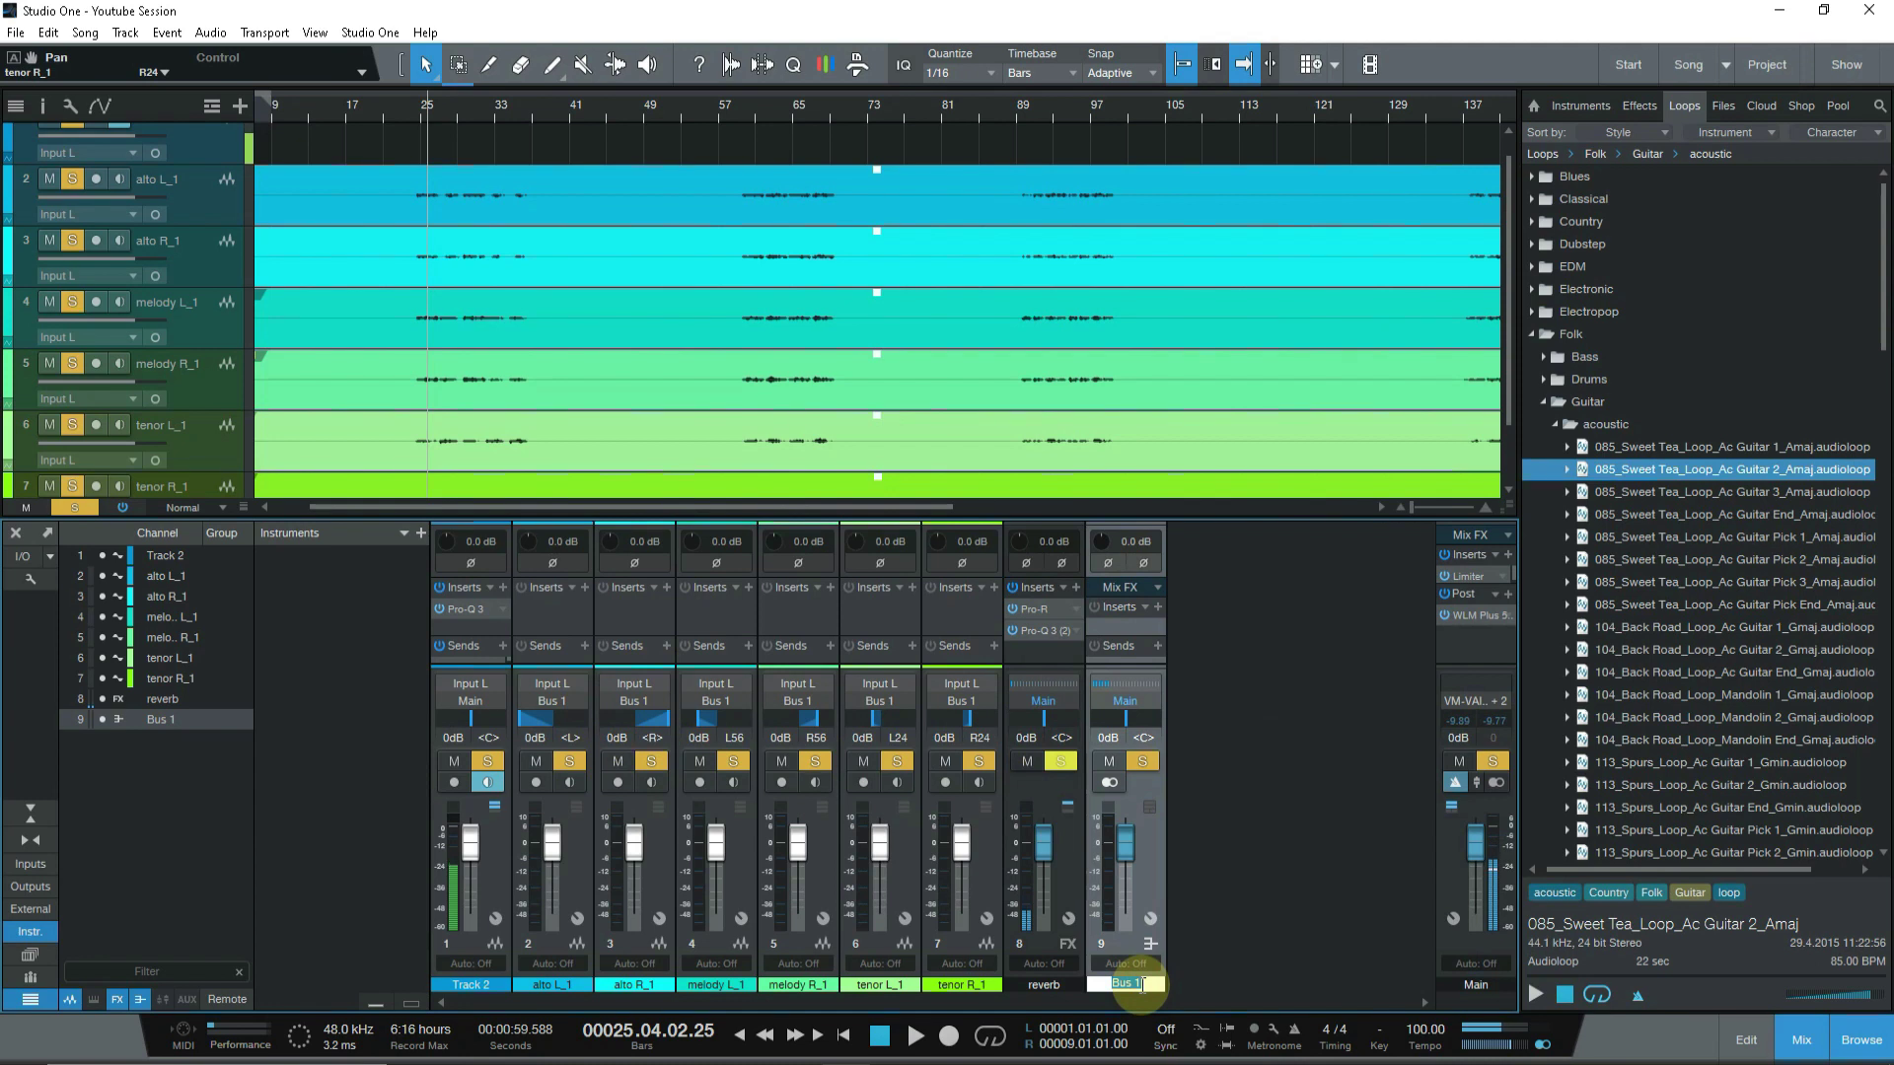
{"action": "type", "text": "Choir"}
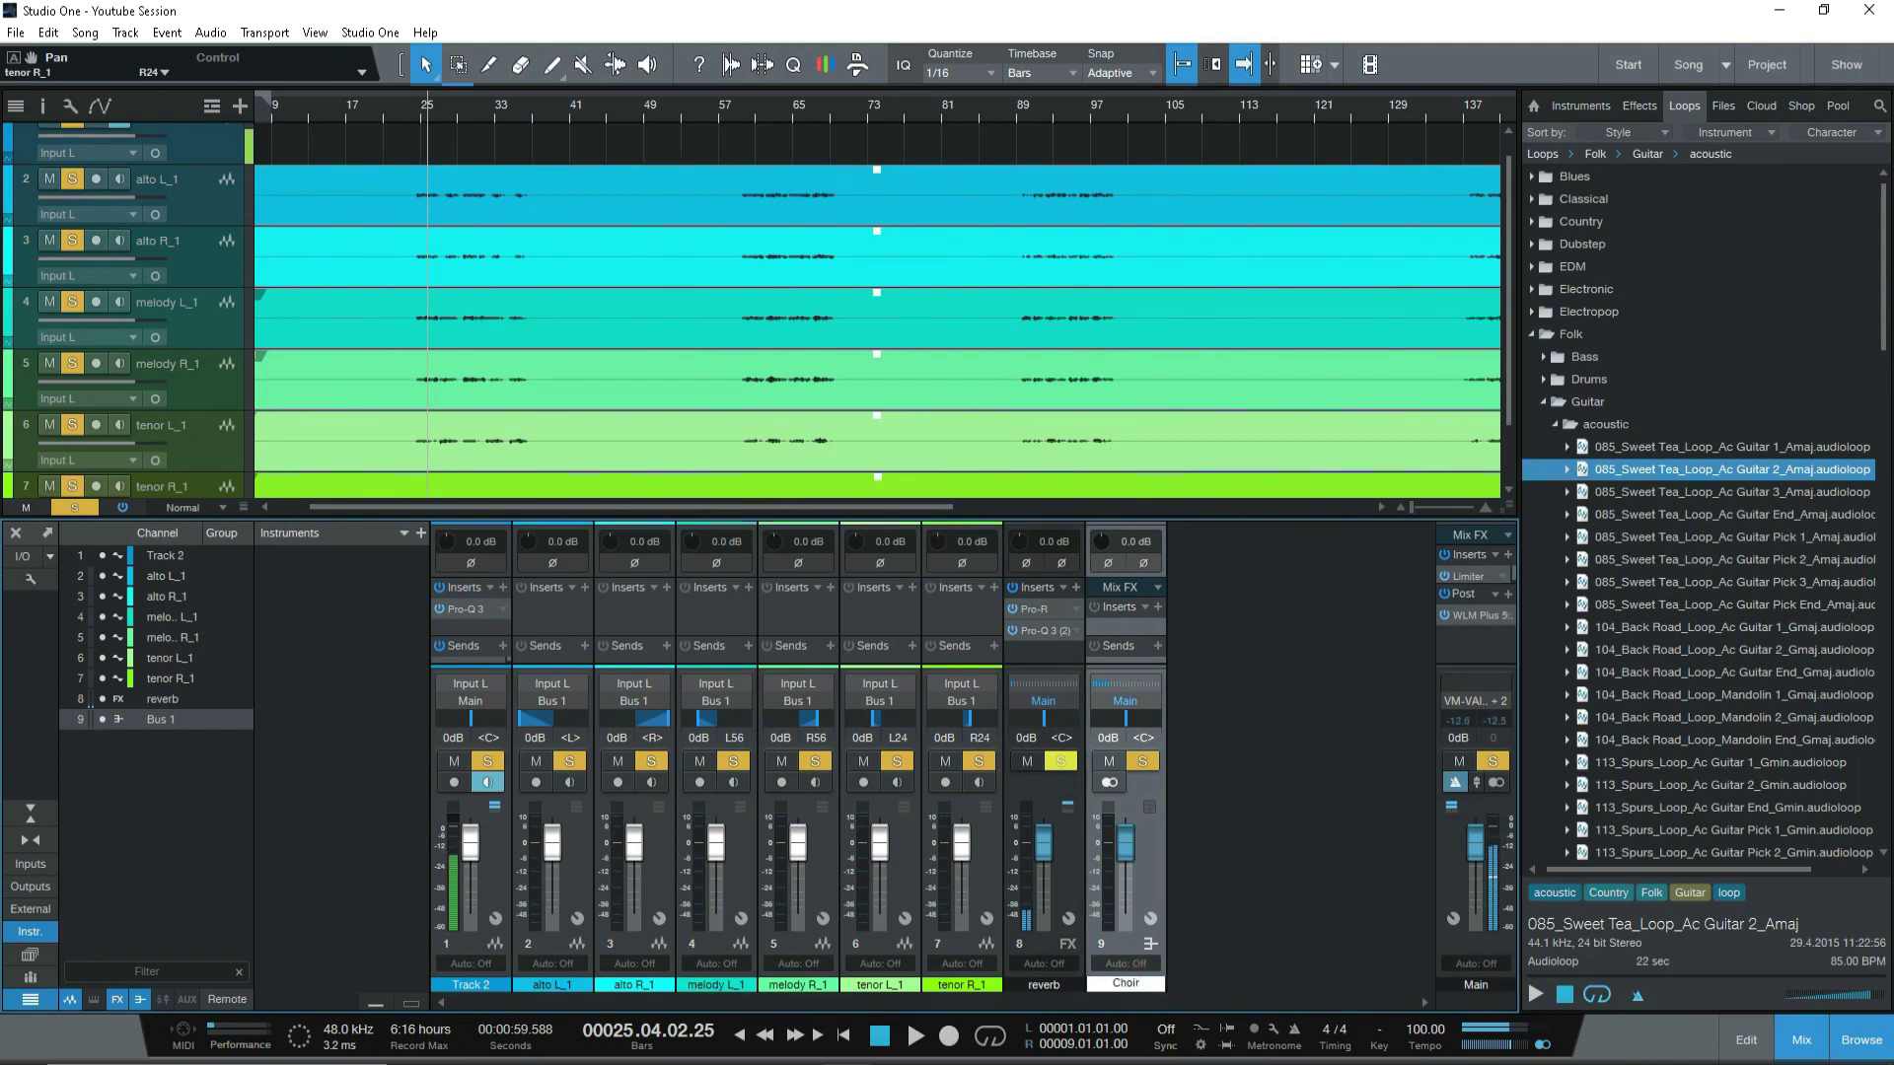
{"action": "key", "text": "Return"}
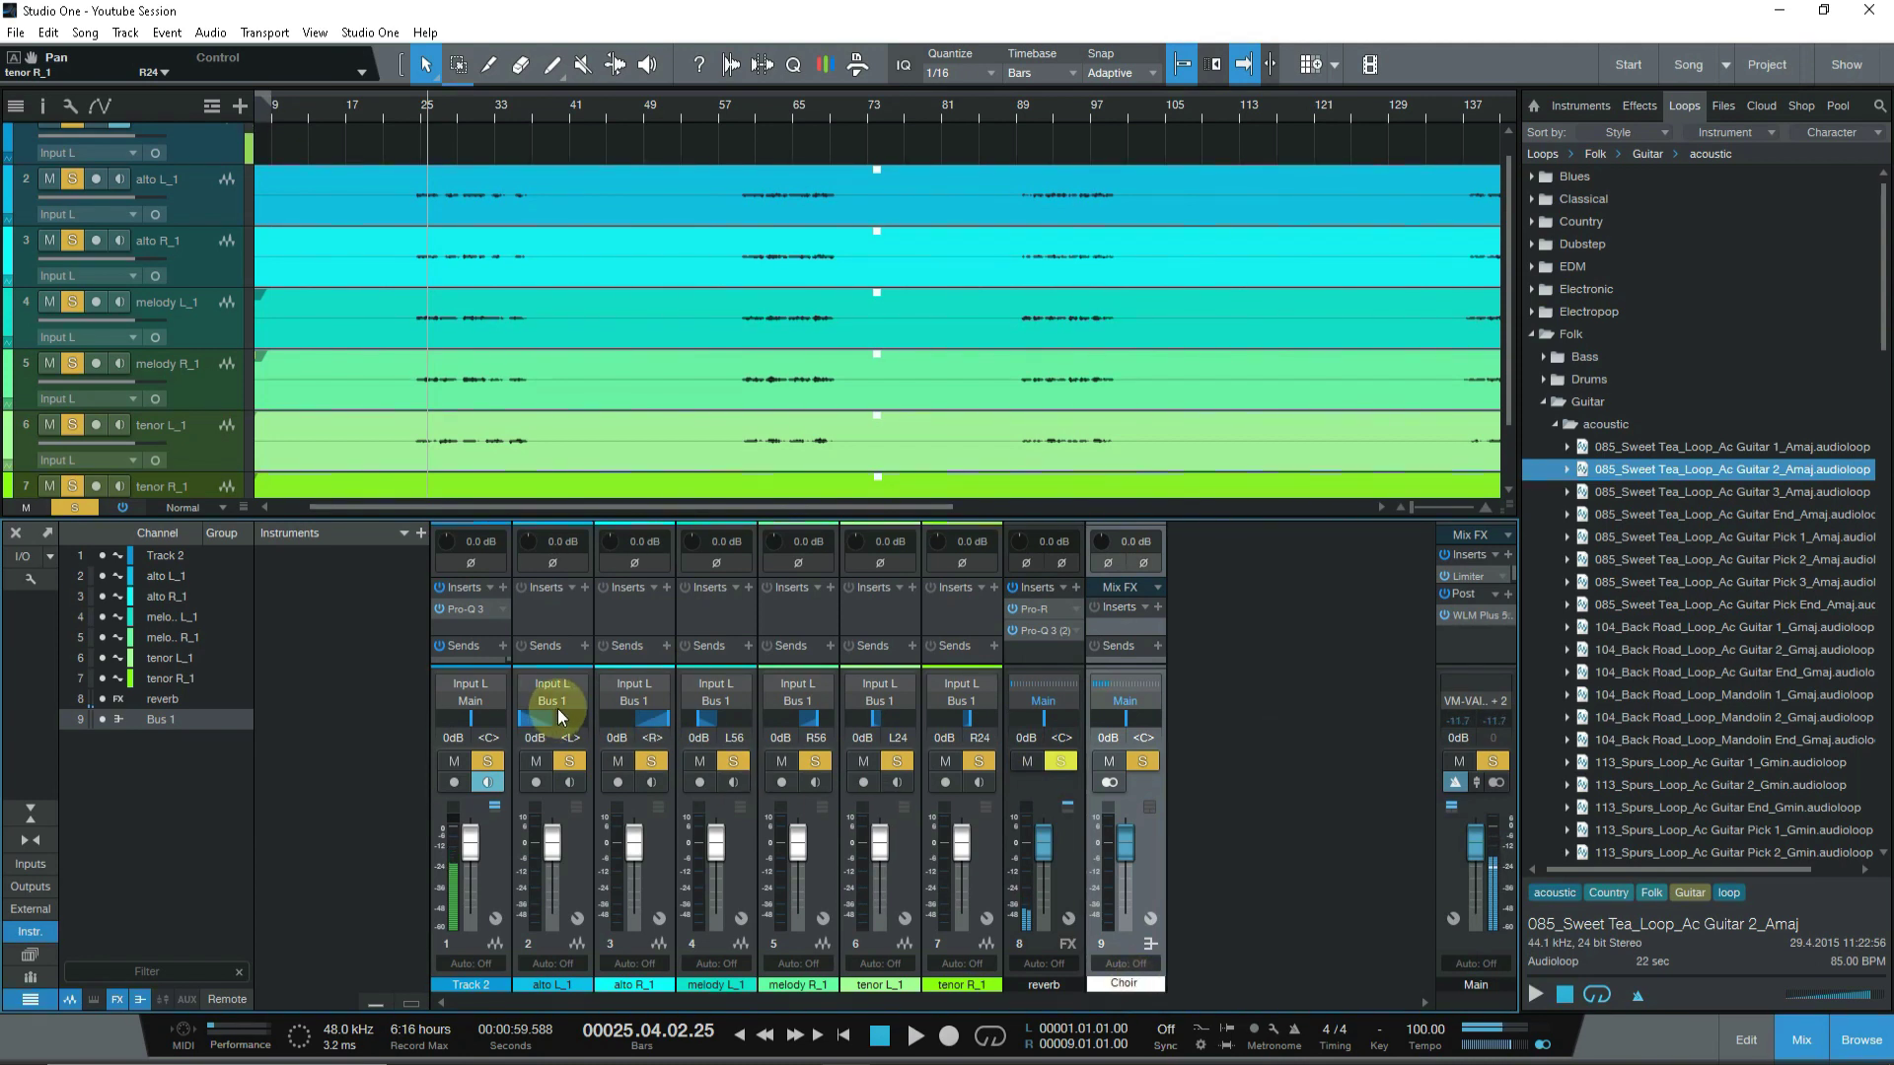
{"action": "left_click", "coordinate": [811, 629]}
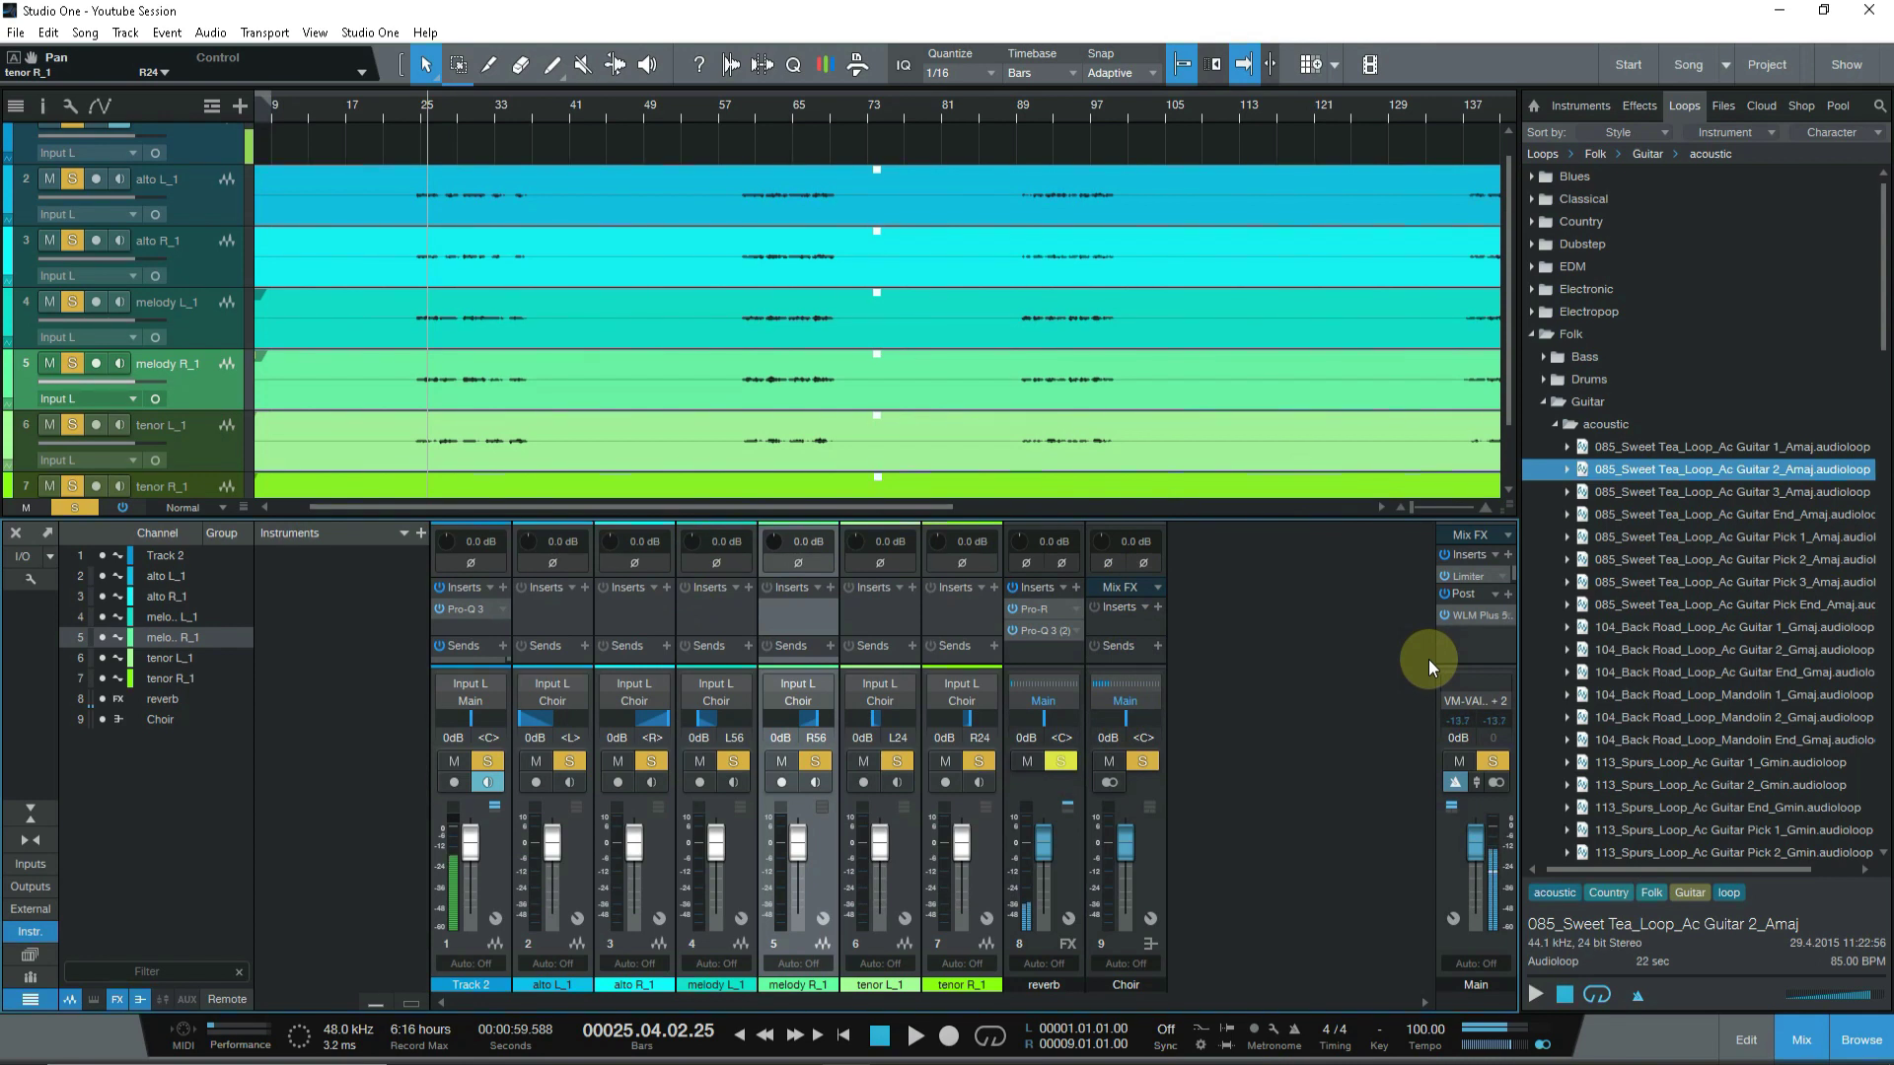
Search the plug-ins for "pro", insert Pro-Q 3 on the Choir bus and move its window clear of the vocal tracks.
{"action": "left_click", "coordinate": [1158, 608]}
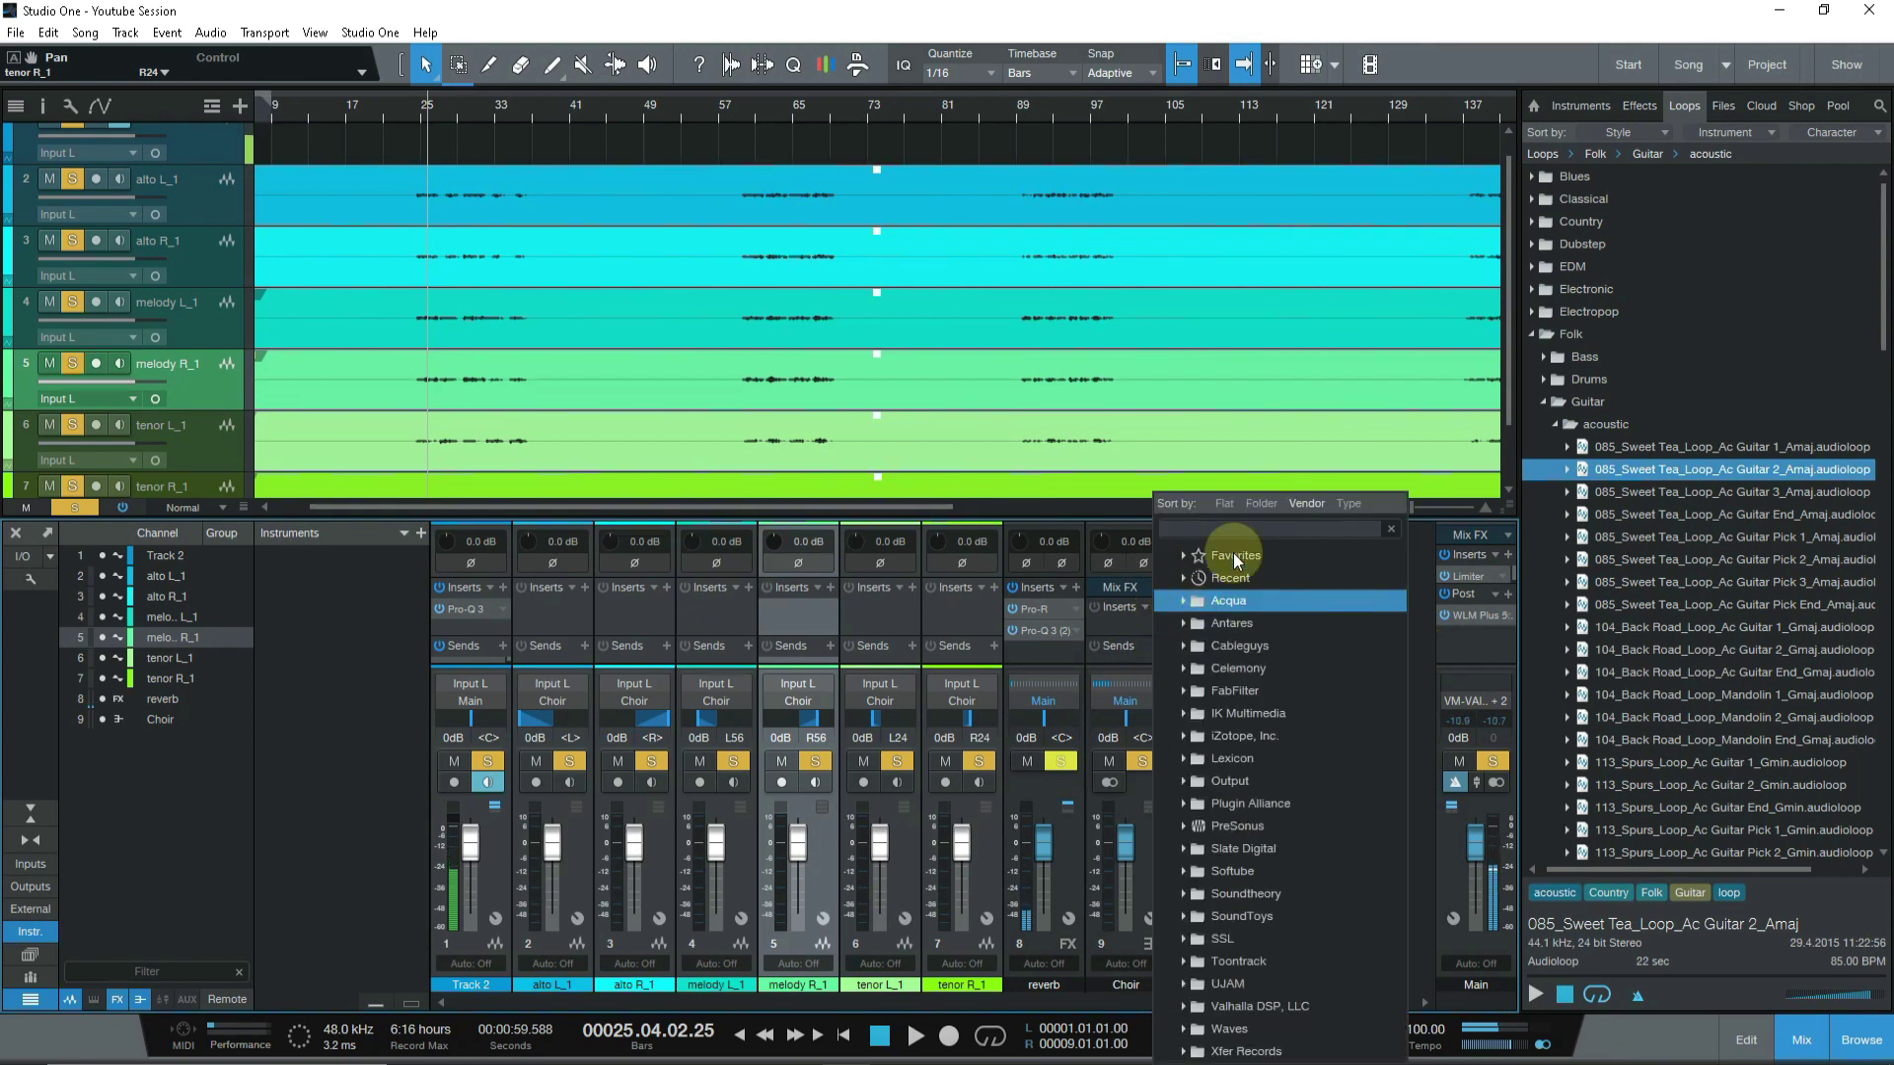
{"action": "left_click", "coordinate": [1249, 530]}
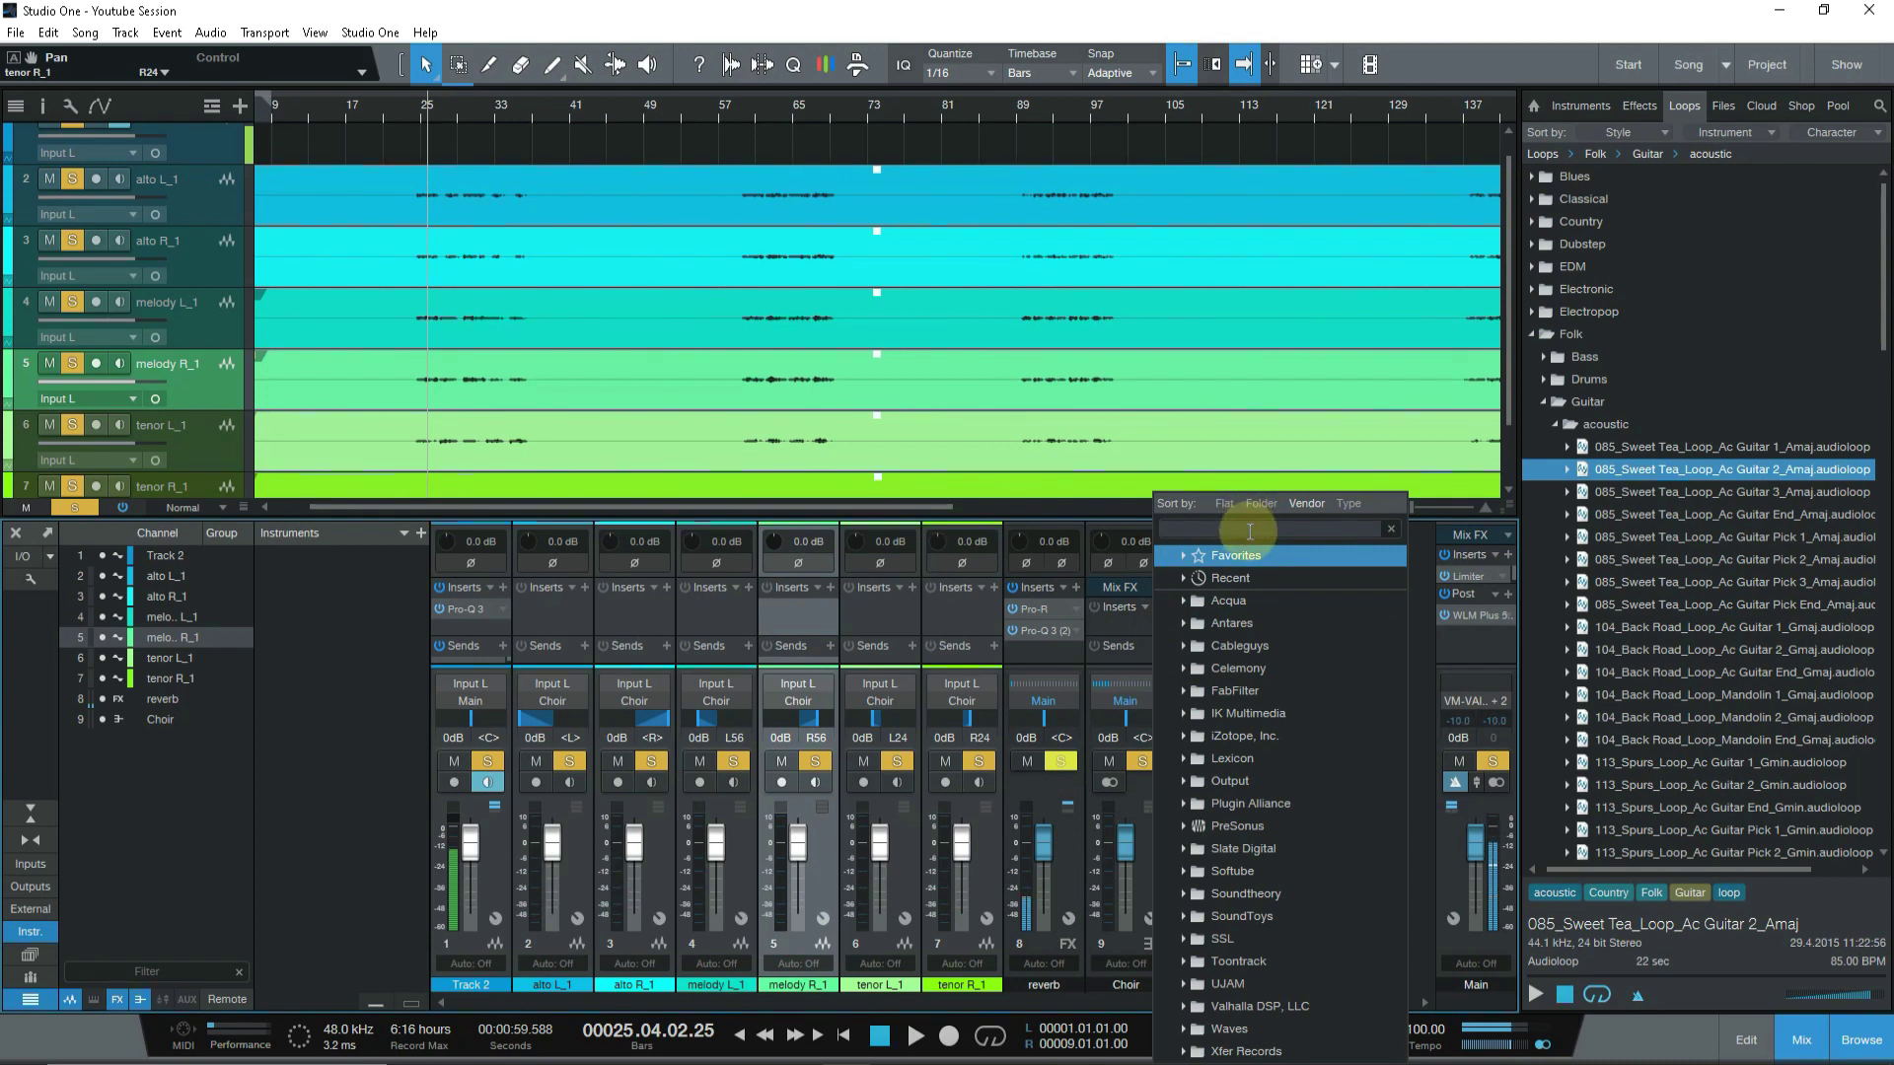
{"action": "type", "text": "pro"}
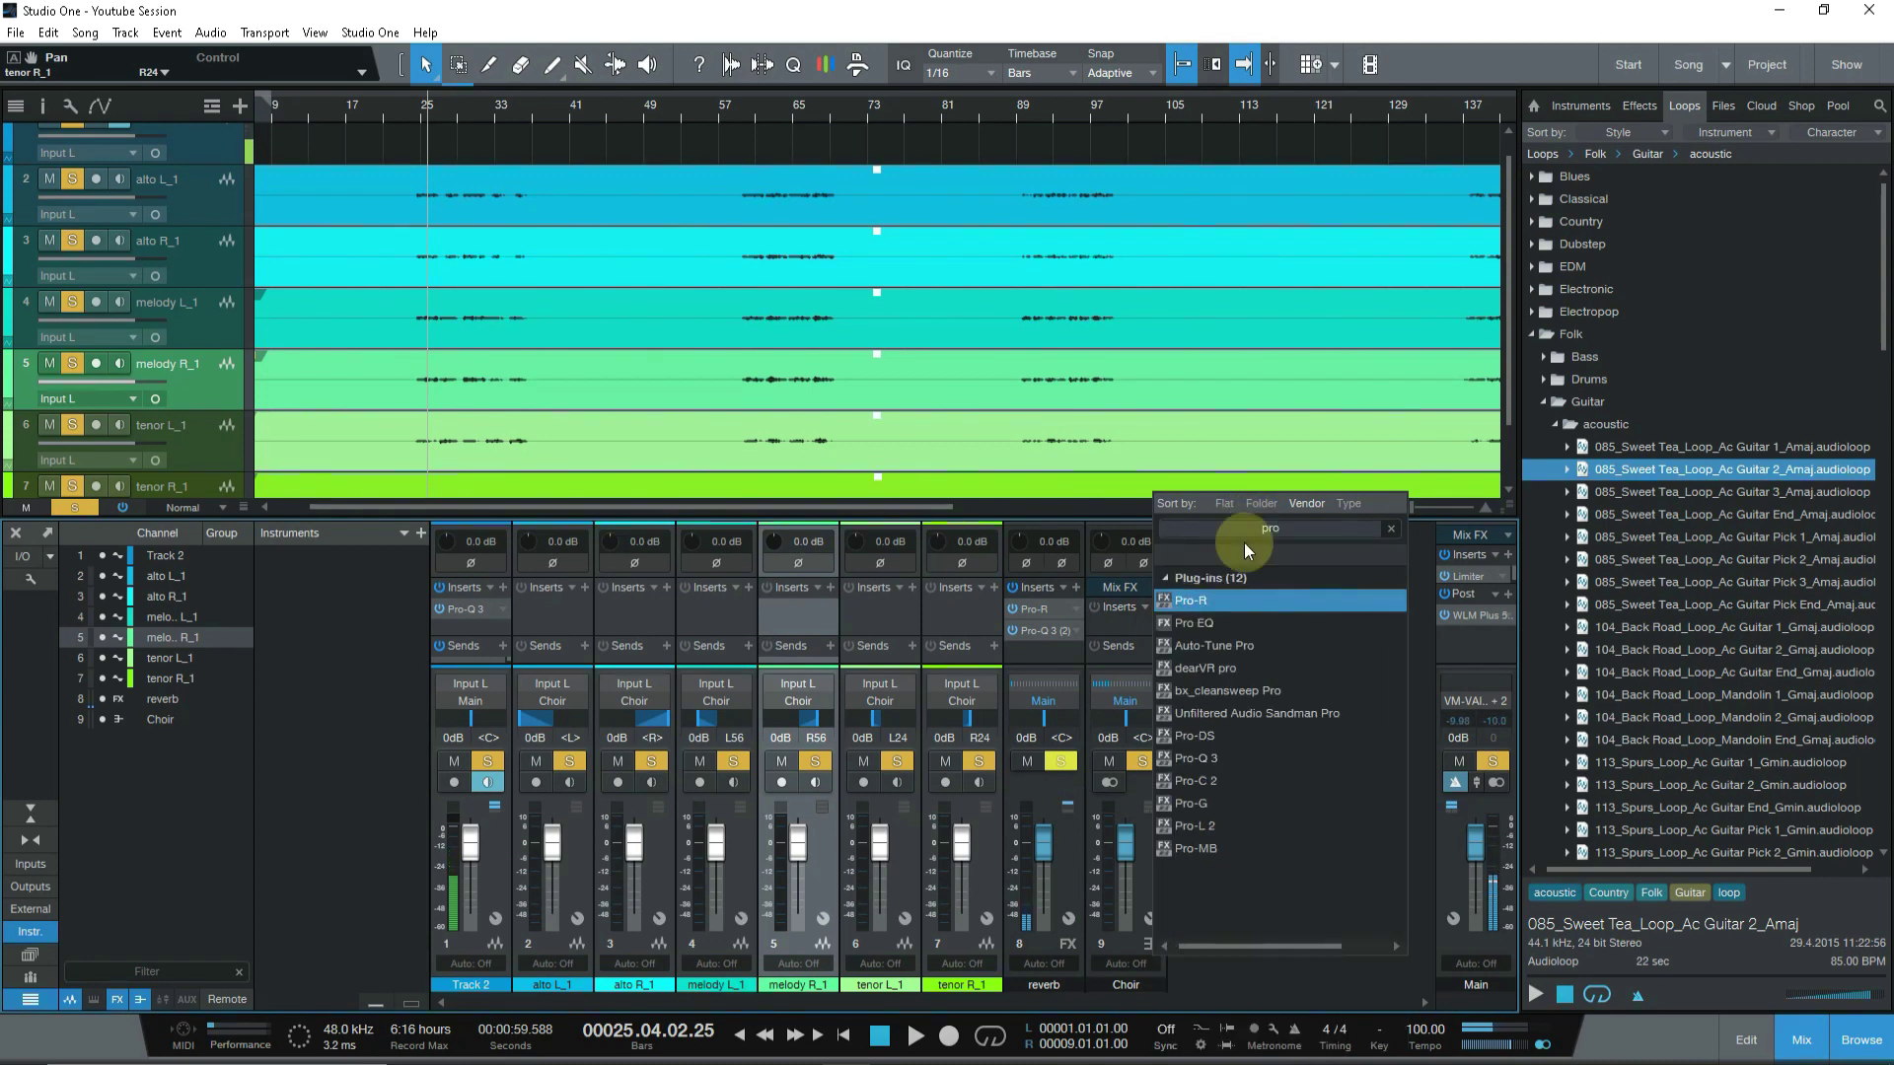
{"action": "double_click", "coordinate": [1210, 761]}
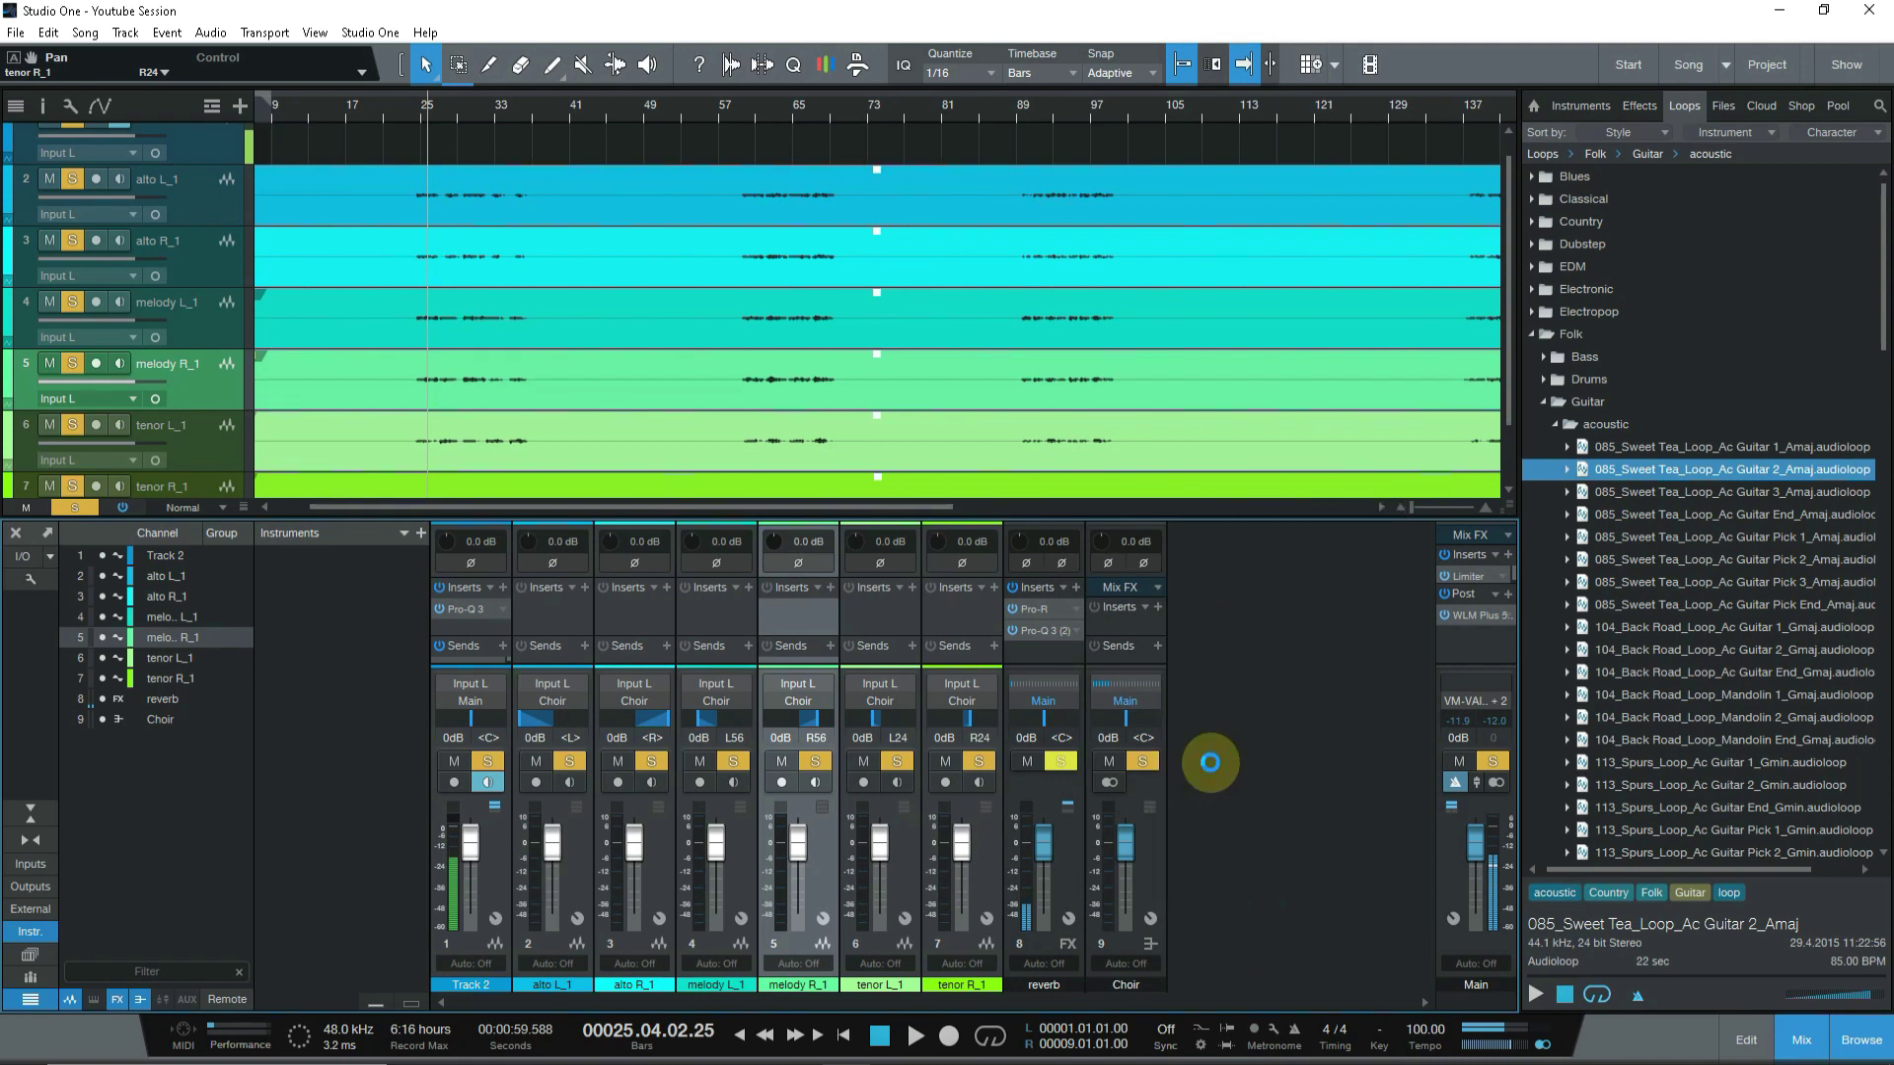
{"action": "left_click_drag", "start_coordinate": [808, 258], "coordinate": [1104, 252]}
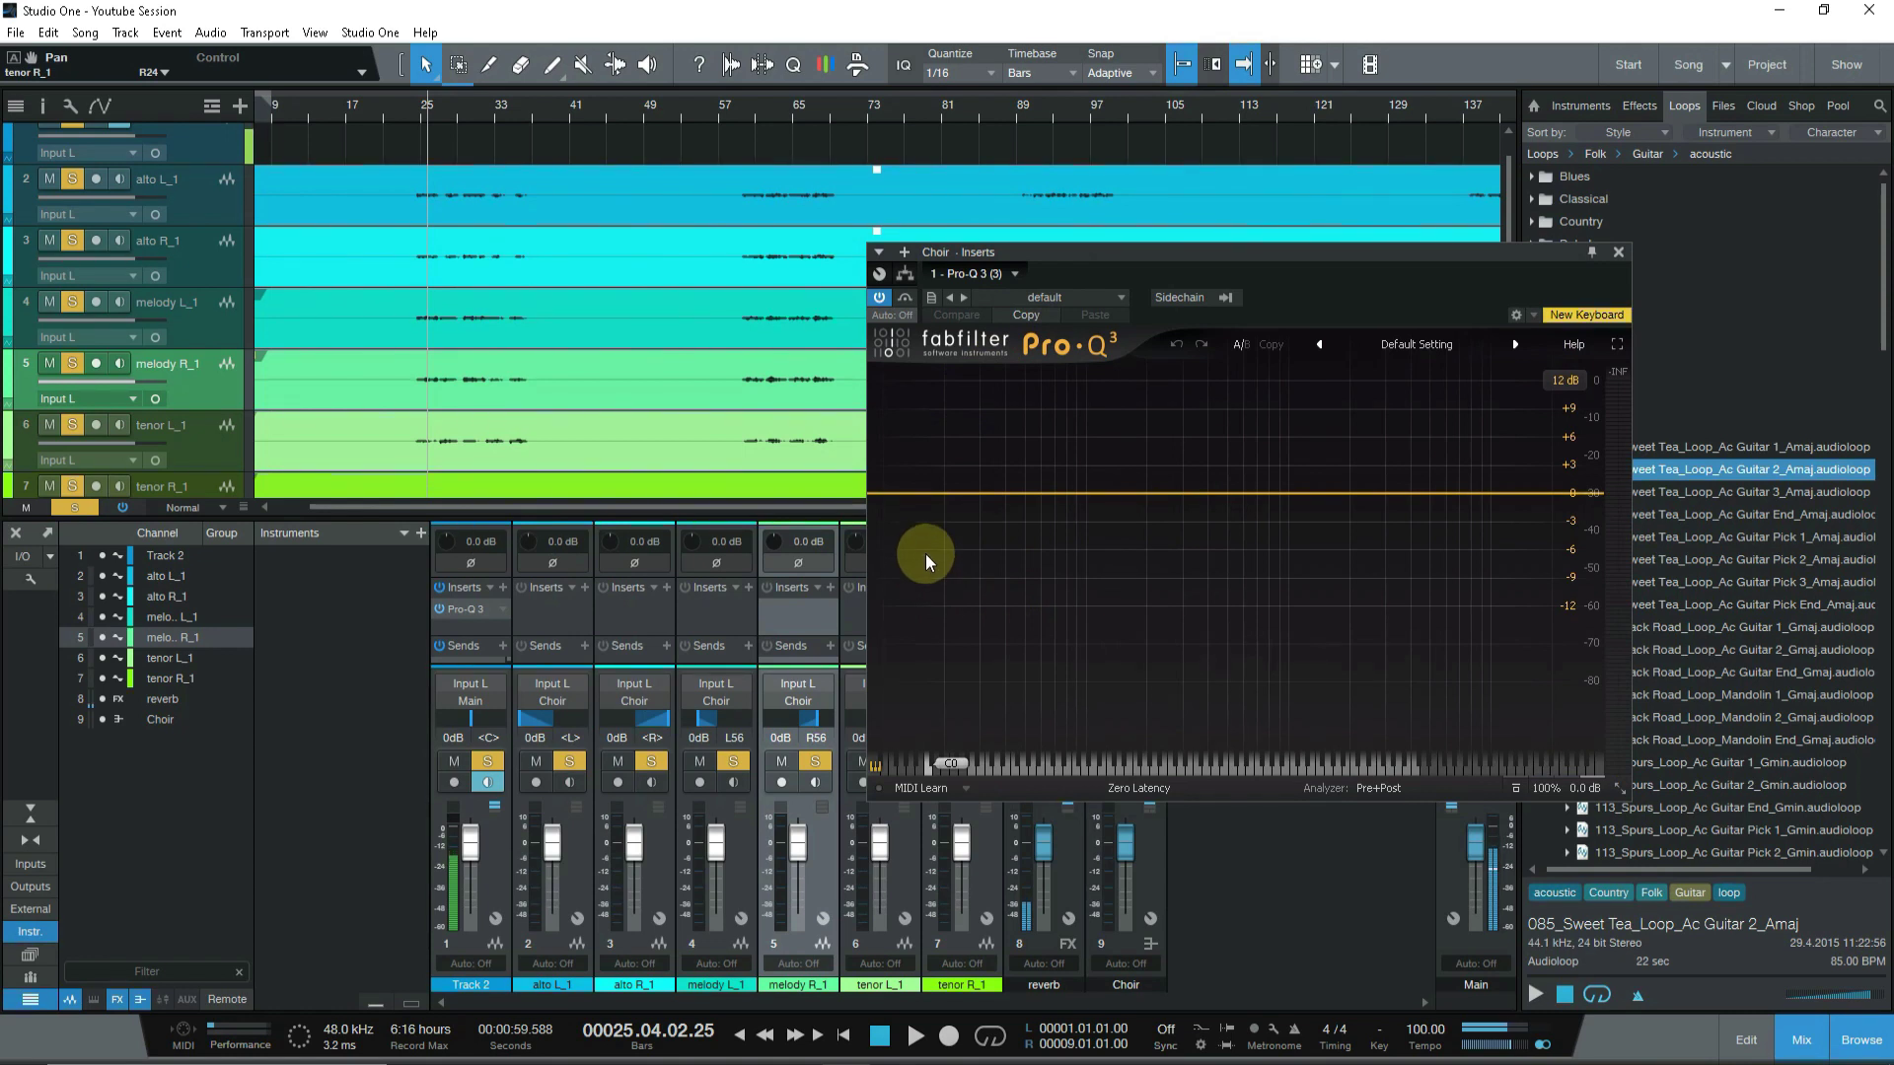
Add a low-cut band at about 75 Hz in the Choir bus equalizer and start playback.
{"action": "left_click", "coordinate": [894, 493]}
{"action": "left_click_drag", "start_coordinate": [894, 494], "coordinate": [1063, 480]}
{"action": "key", "text": "space"}
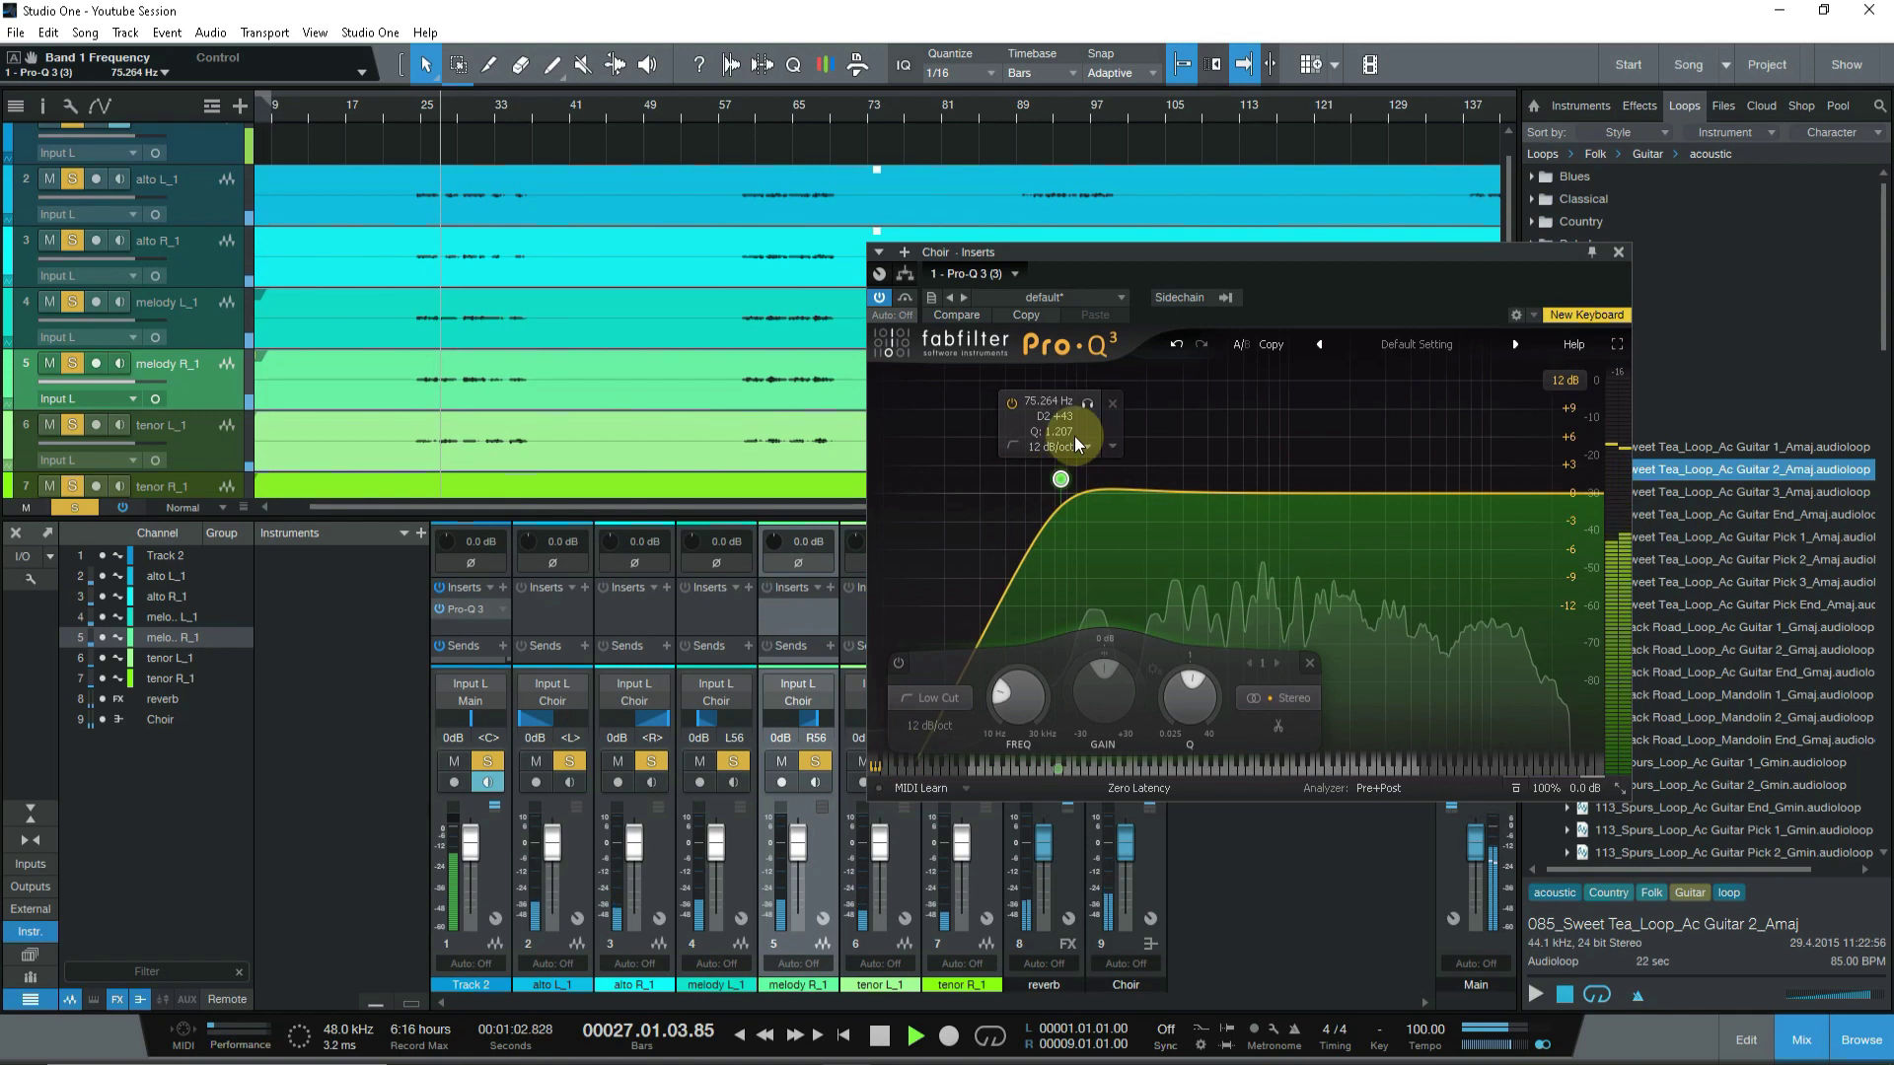
Audition the frequencies removed by the low-cut band and raise its cutoff to about 270 Hz.
{"action": "left_click", "coordinate": [1087, 405]}
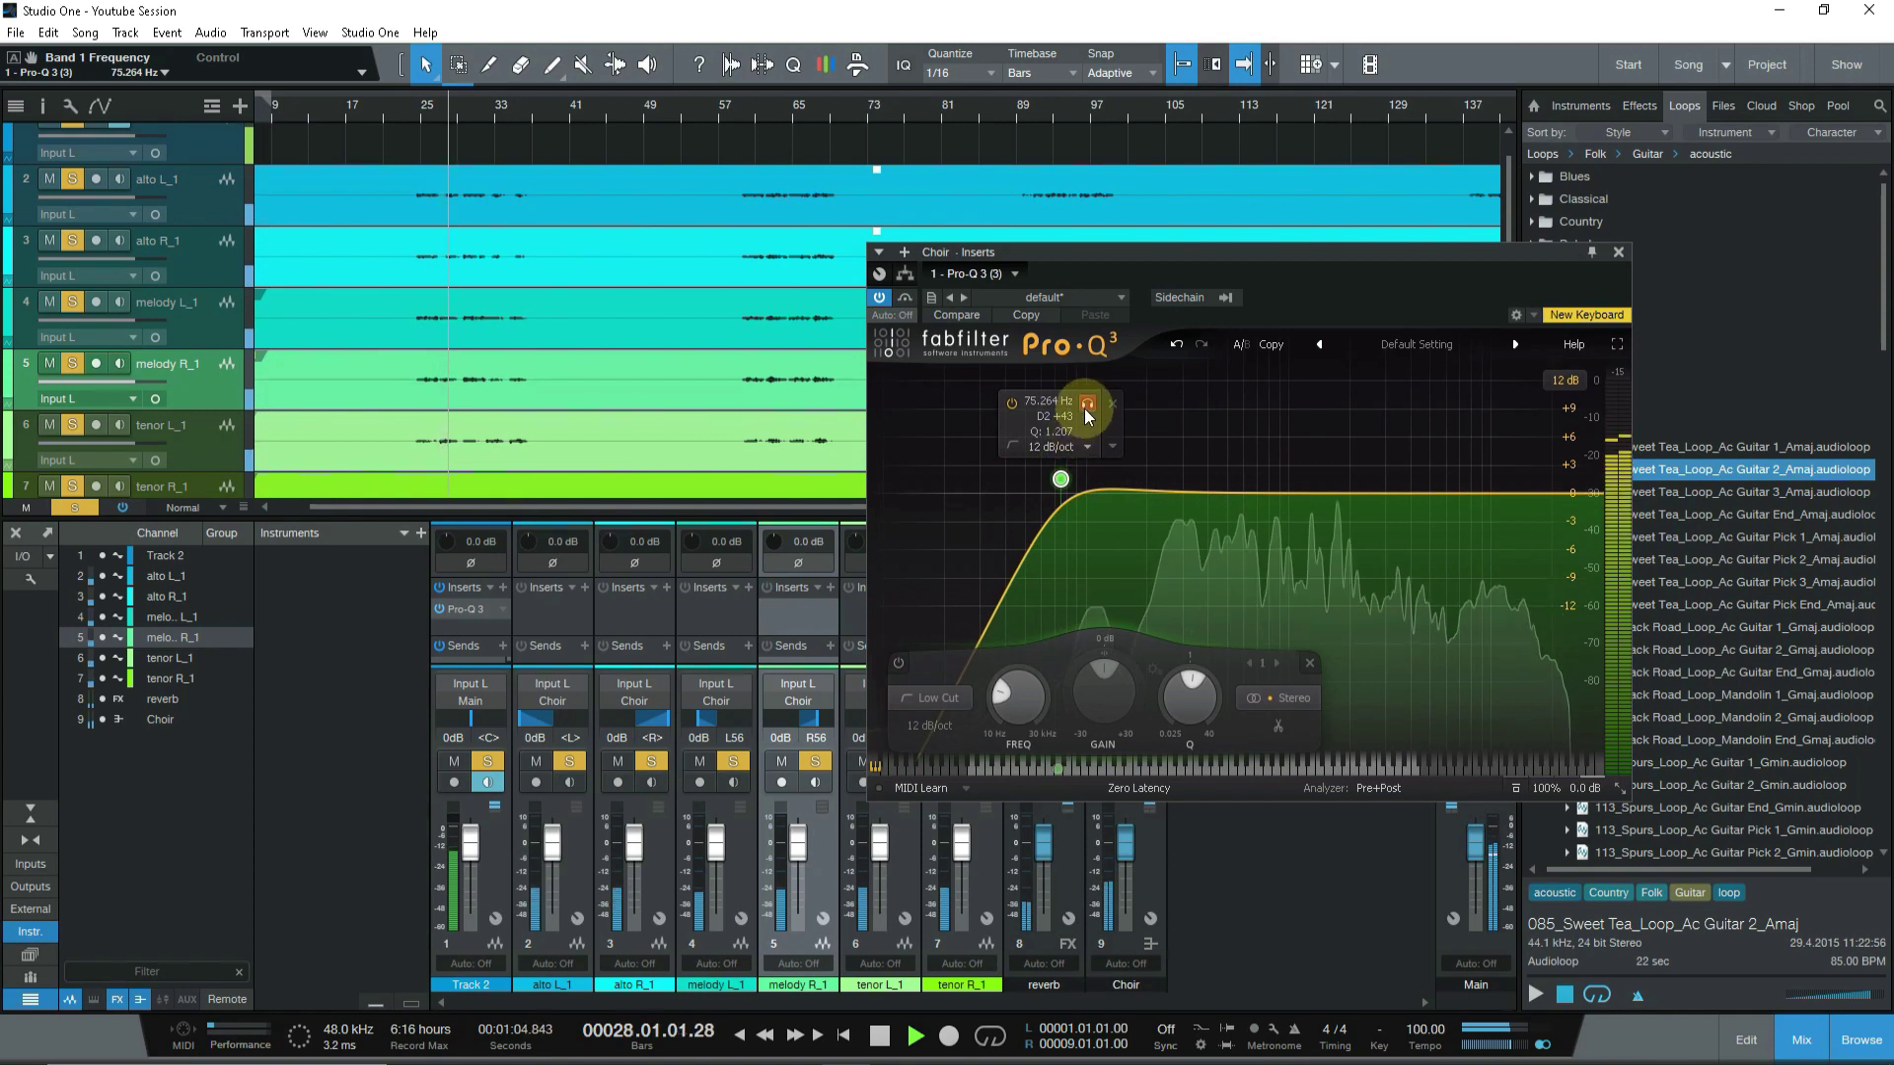
{"action": "left_click", "coordinate": [1087, 404]}
{"action": "left_click_drag", "start_coordinate": [1090, 414], "coordinate": [1133, 436]}
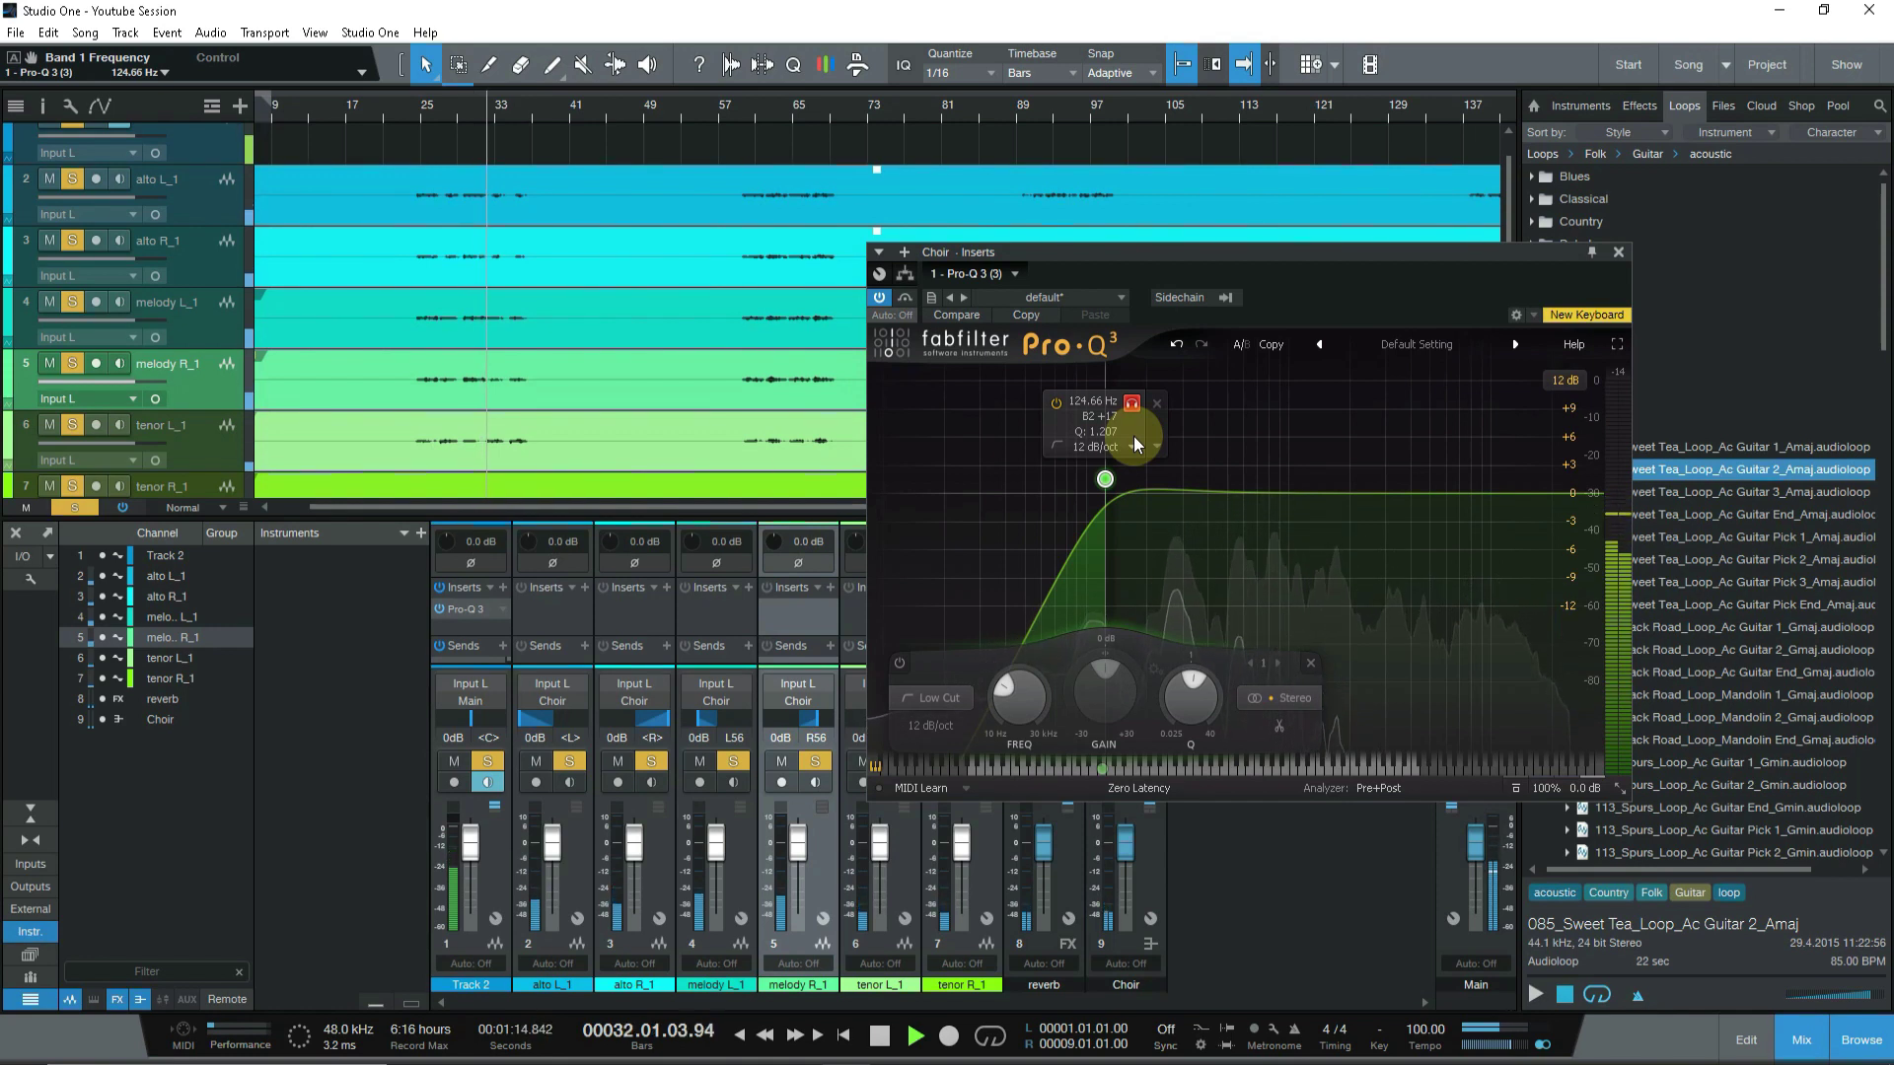
{"action": "left_click_drag", "start_coordinate": [1104, 479], "coordinate": [1167, 482]}
{"action": "left_click_drag", "start_coordinate": [1166, 481], "coordinate": [1173, 481]}
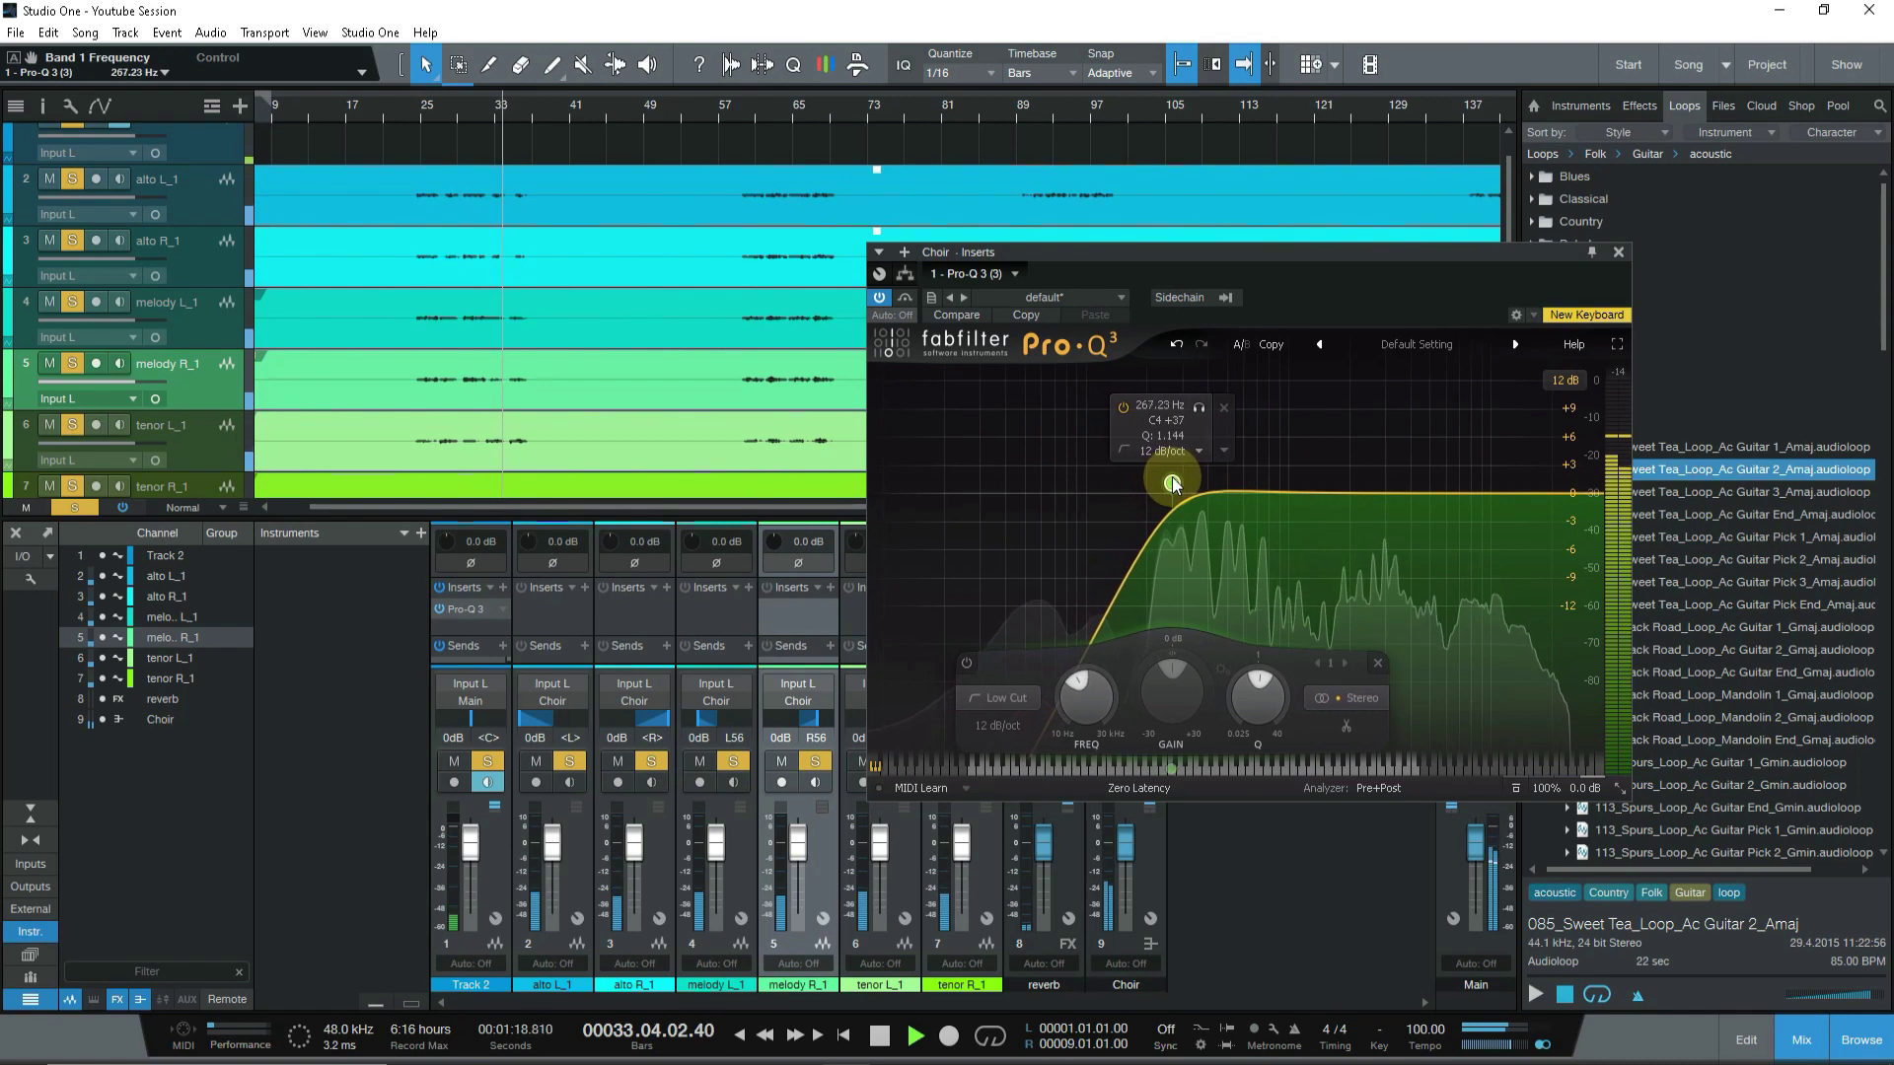
Set a loop range from bar 24 to bar 37, enable looping, listen to the filtered choir and stop playback.
{"action": "left_click", "coordinate": [418, 116]}
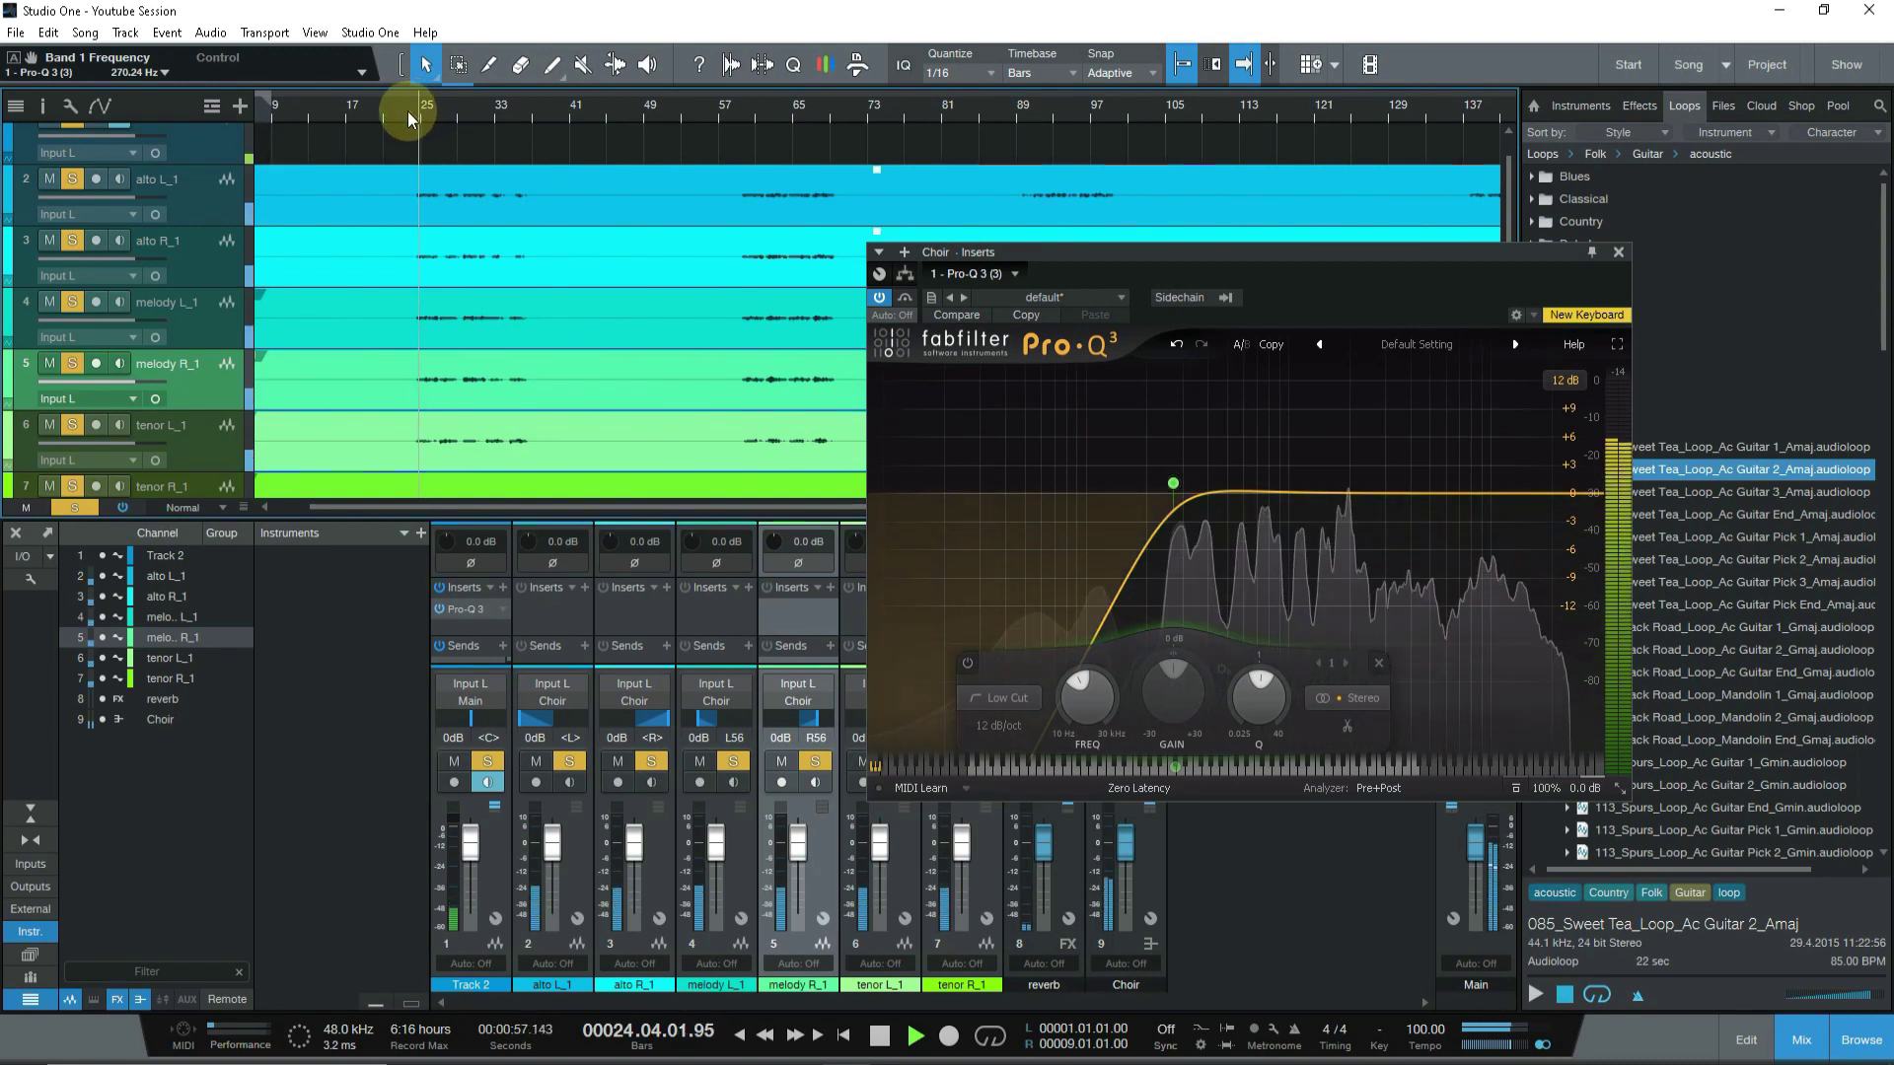
{"action": "left_click_drag", "start_coordinate": [409, 117], "coordinate": [531, 99]}
{"action": "left_click", "coordinate": [1004, 1036]}
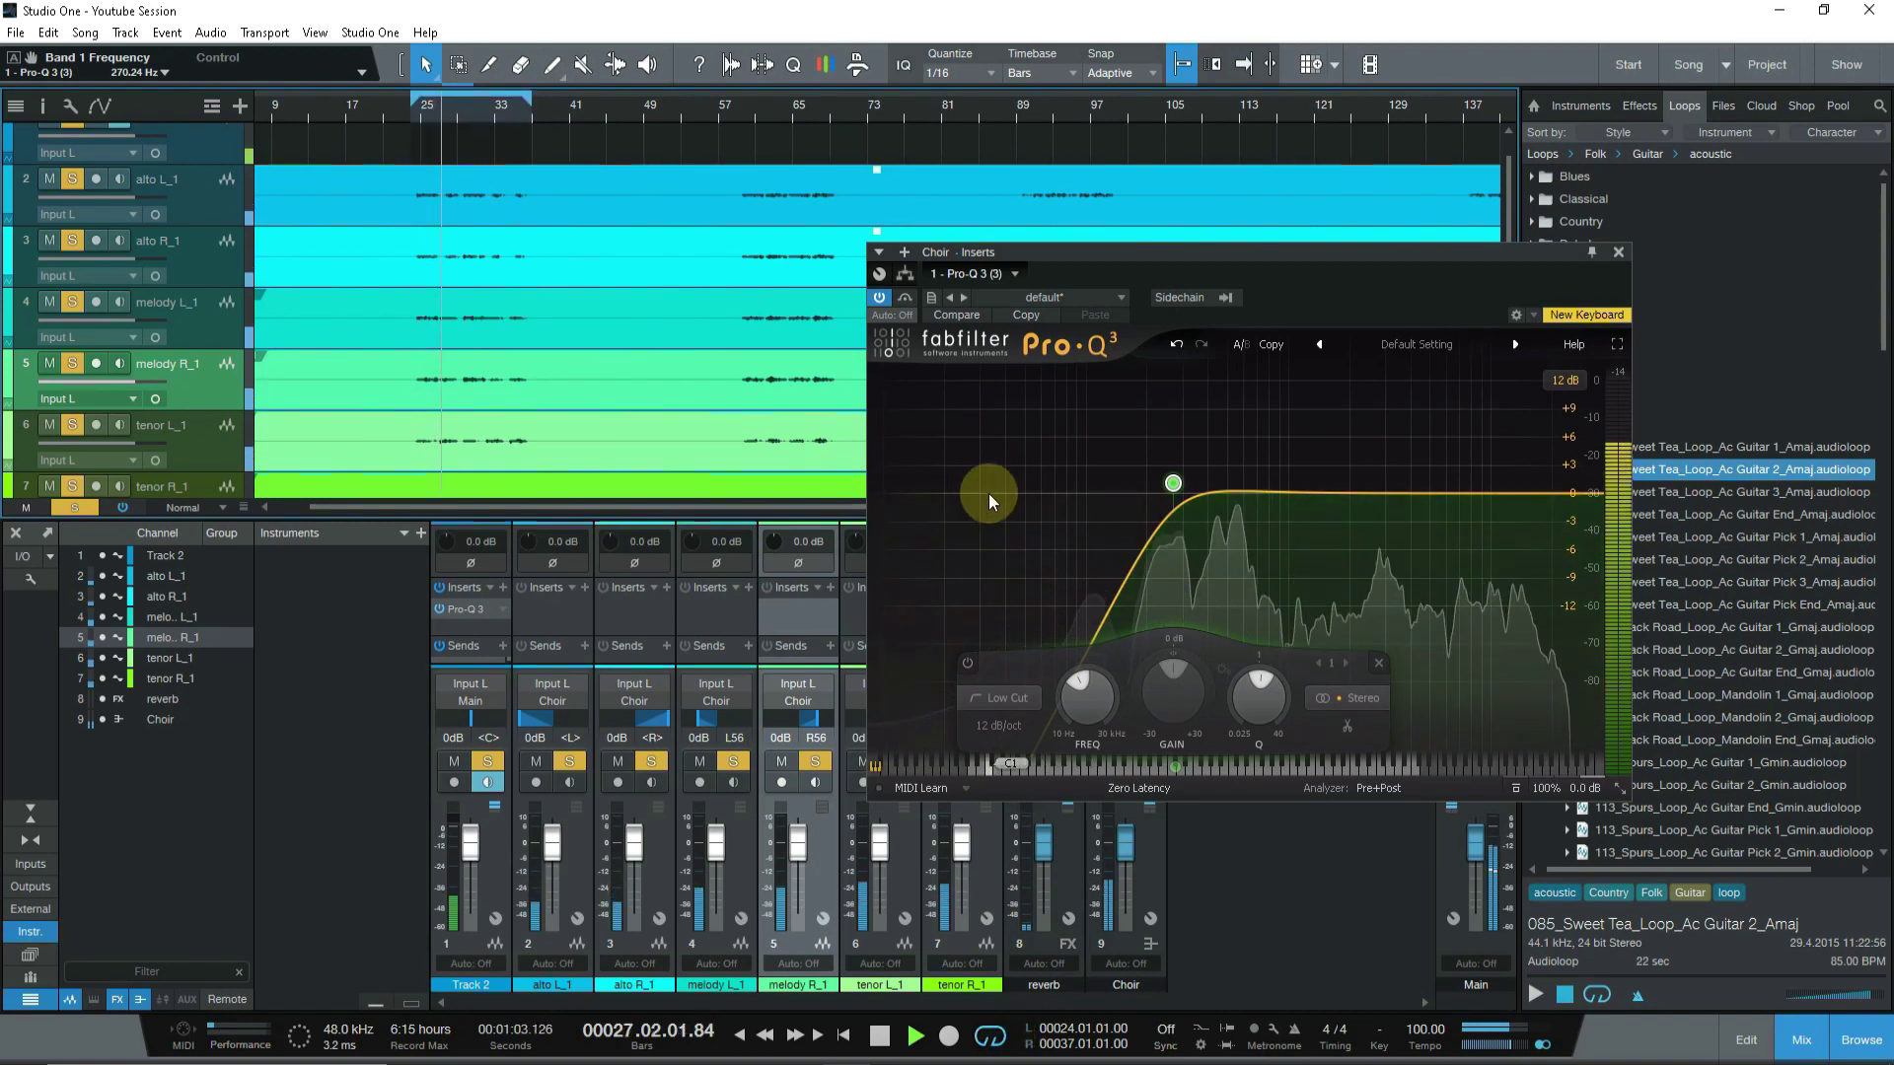
{"action": "key", "text": "f"}
{"action": "key", "text": "space"}
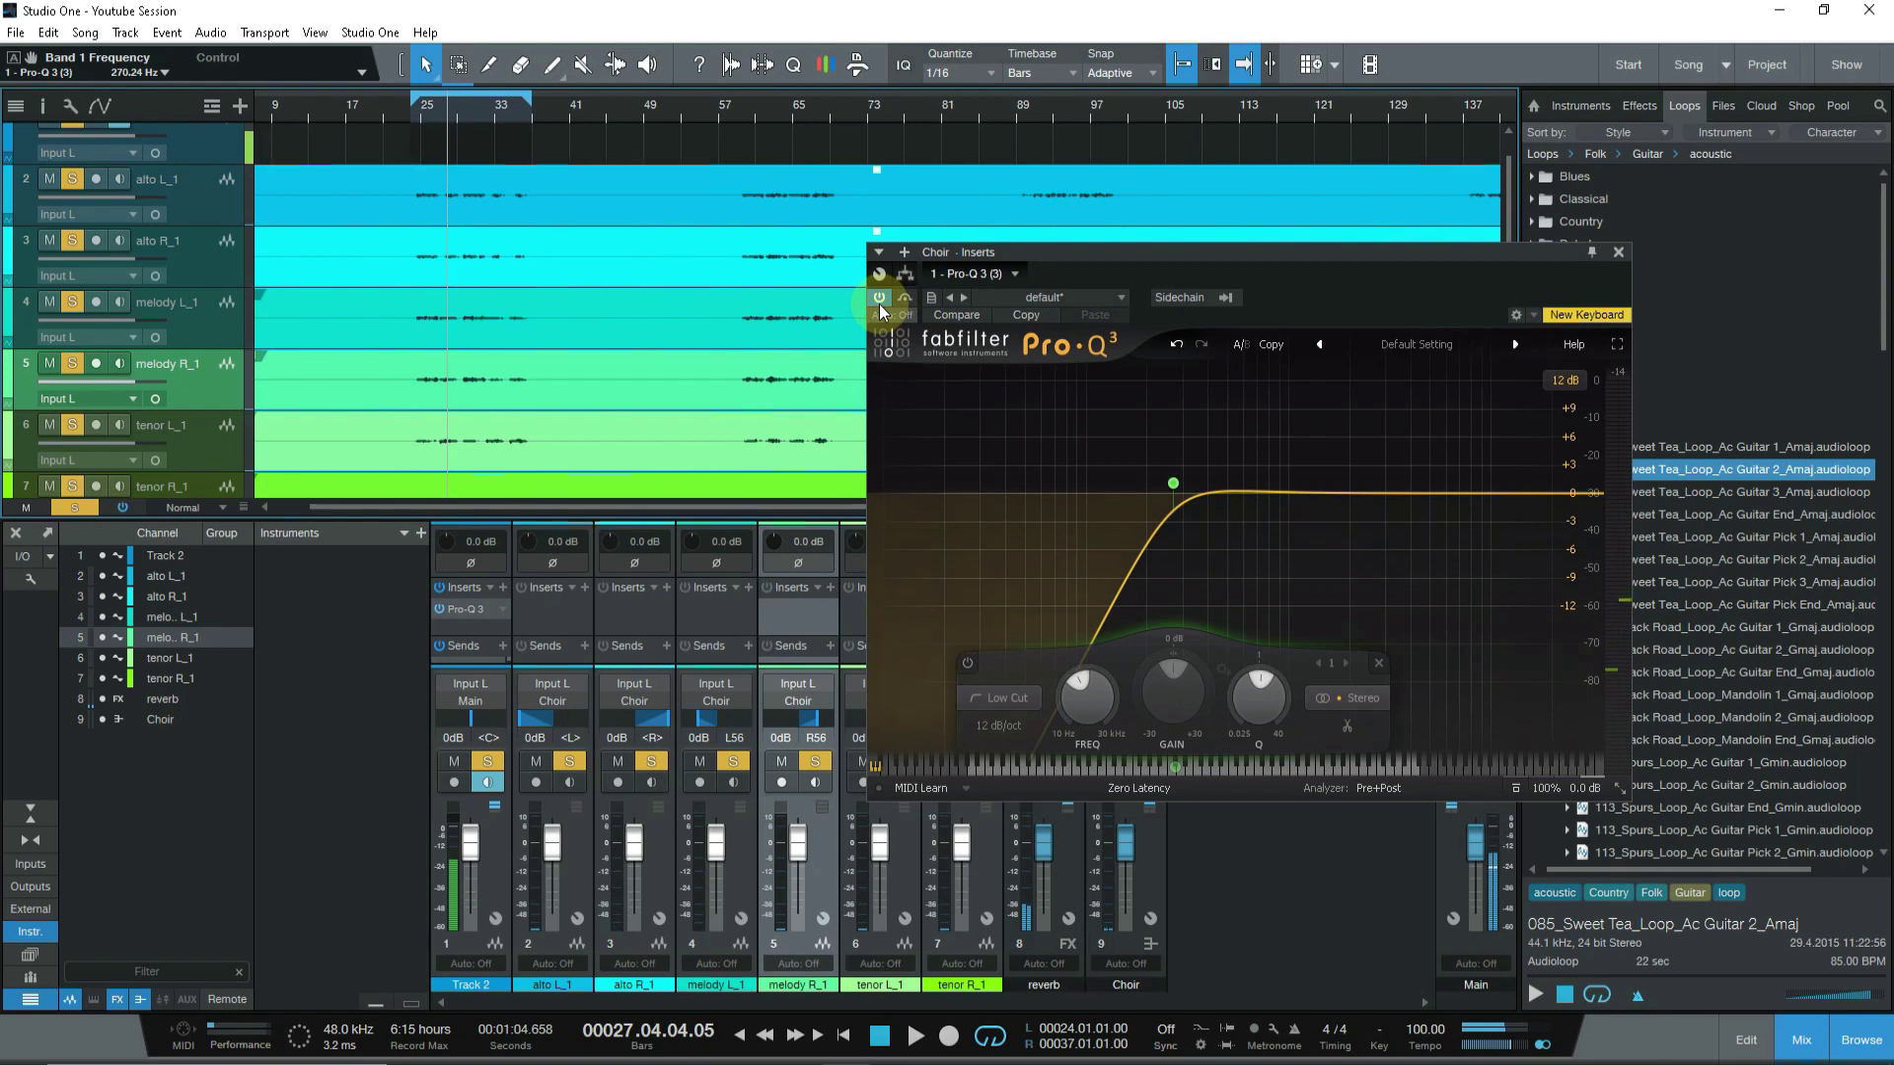
Compare the looped choir with the bus's Pro-Q 3 bypassed and active, then stop playback and leave the equalizer active.
{"action": "key", "text": "space"}
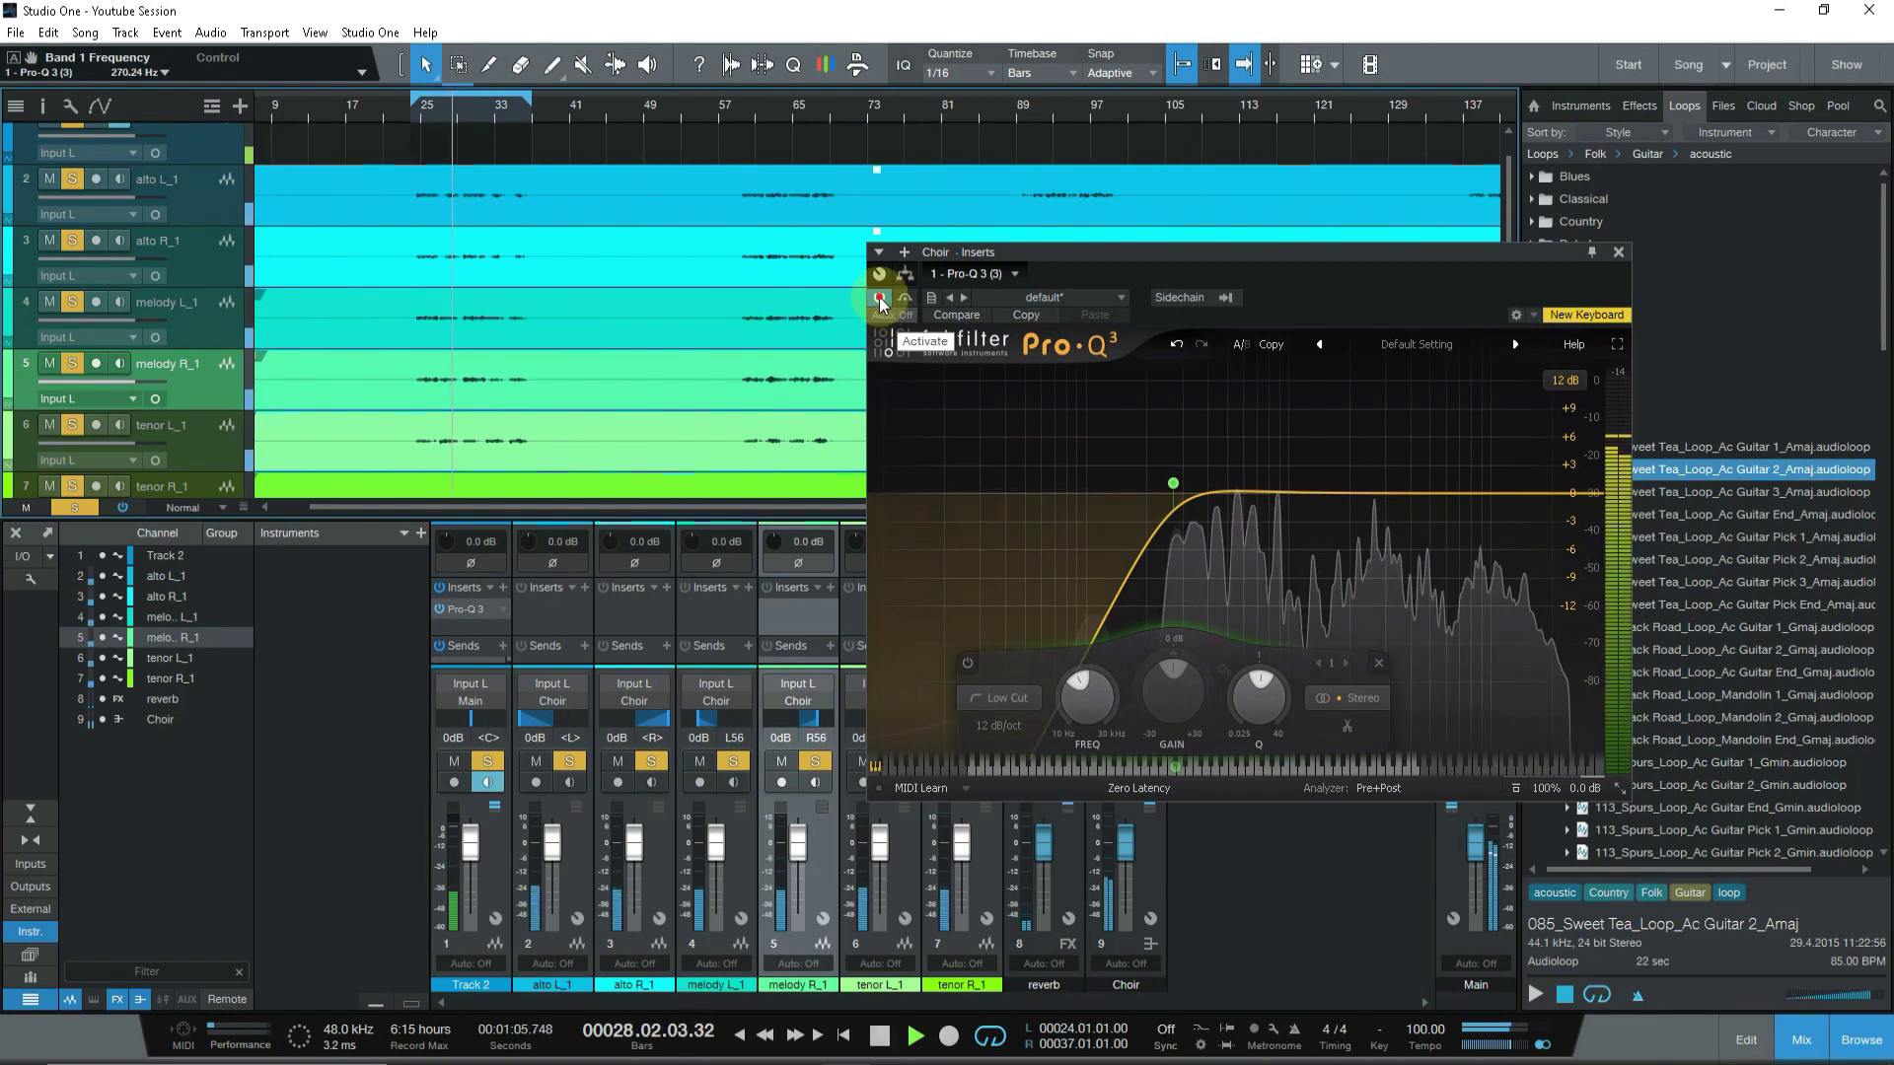
{"action": "left_click", "coordinate": [879, 299]}
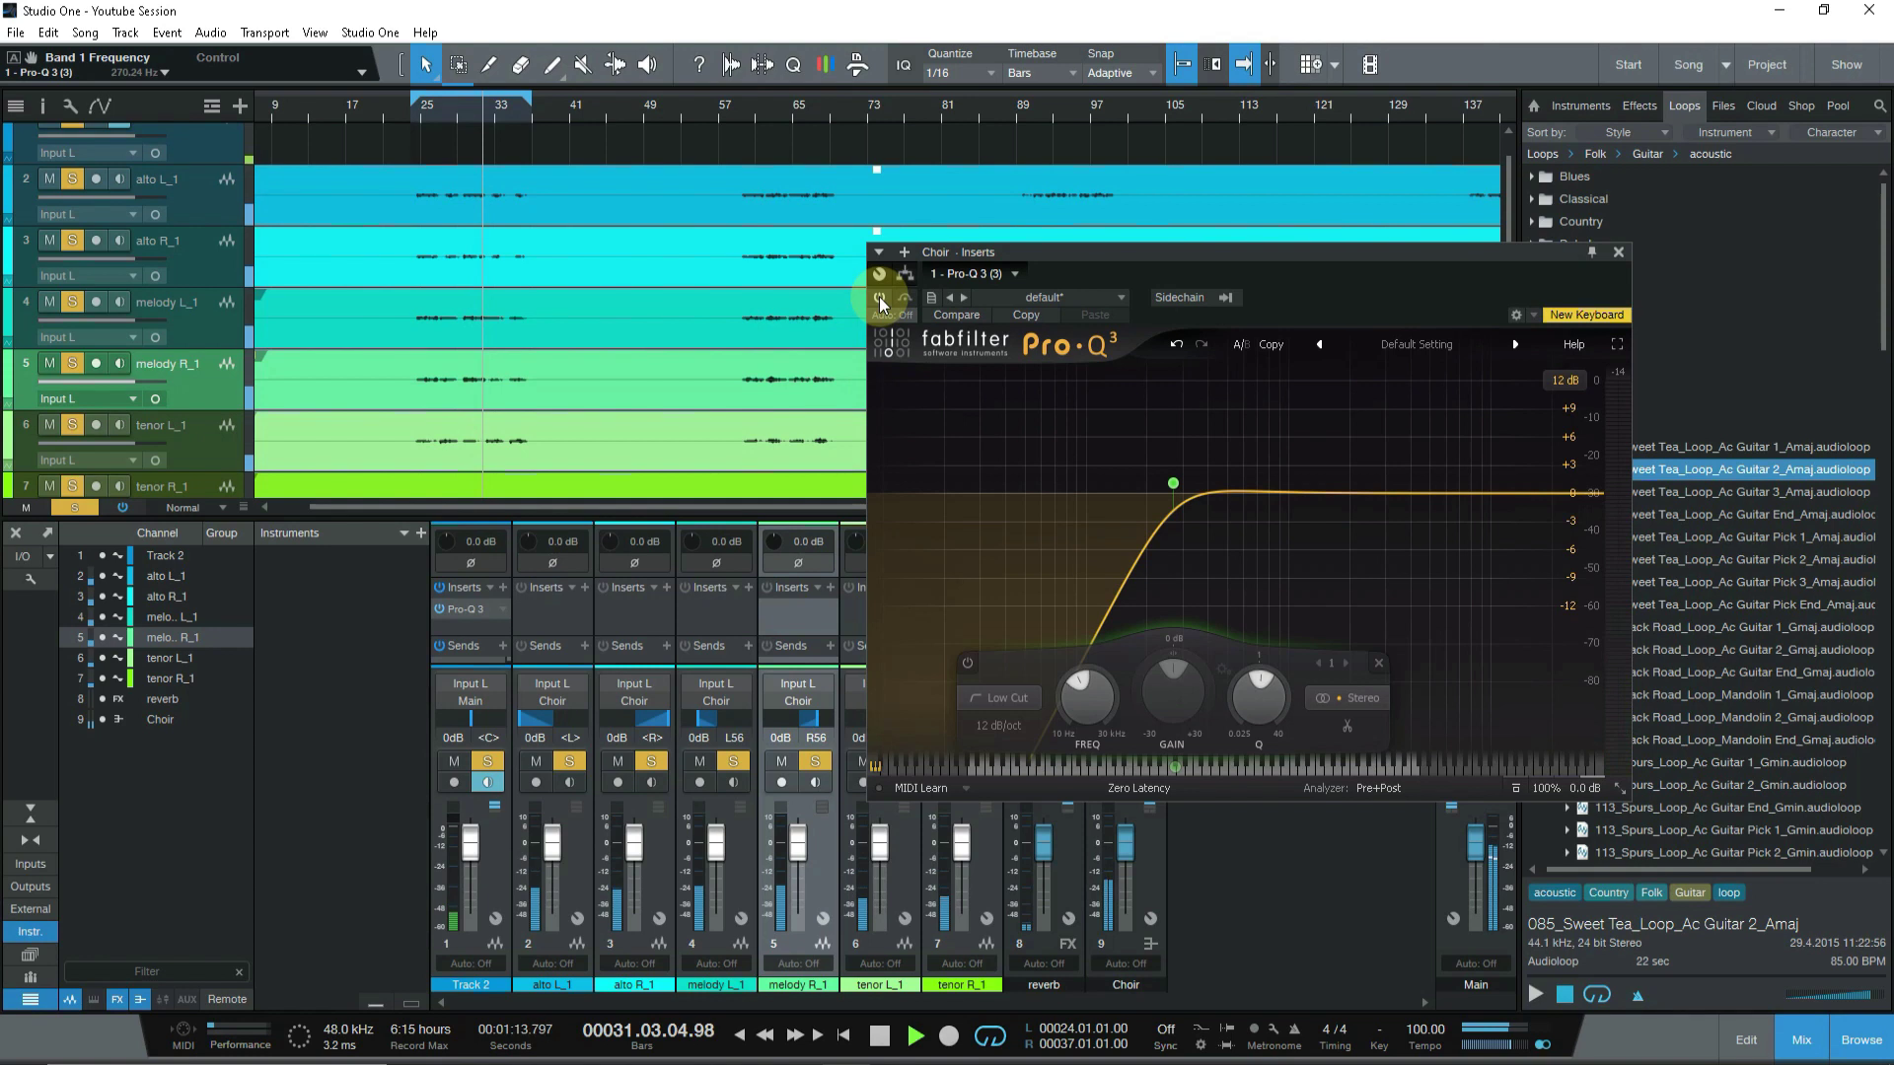
{"action": "left_click", "coordinate": [879, 298]}
{"action": "left_click", "coordinate": [879, 298]}
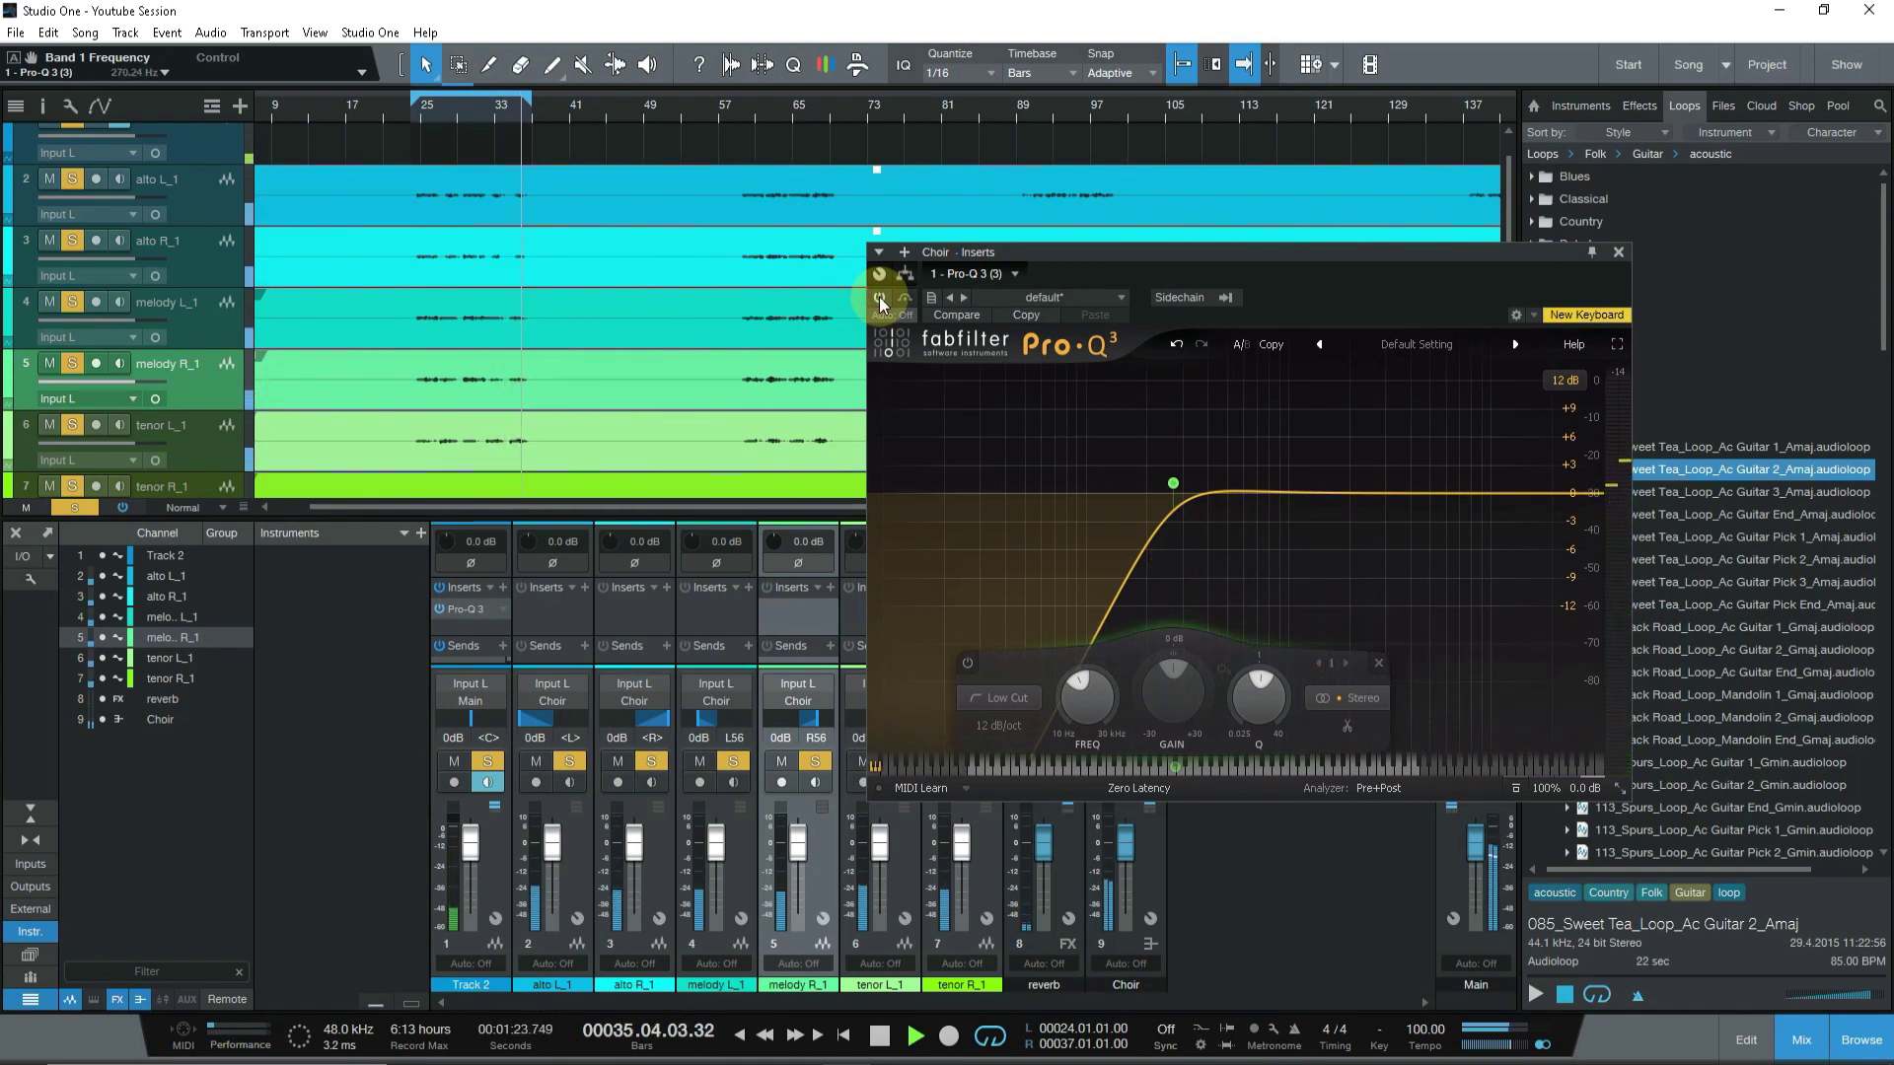
{"action": "left_click", "coordinate": [879, 298]}
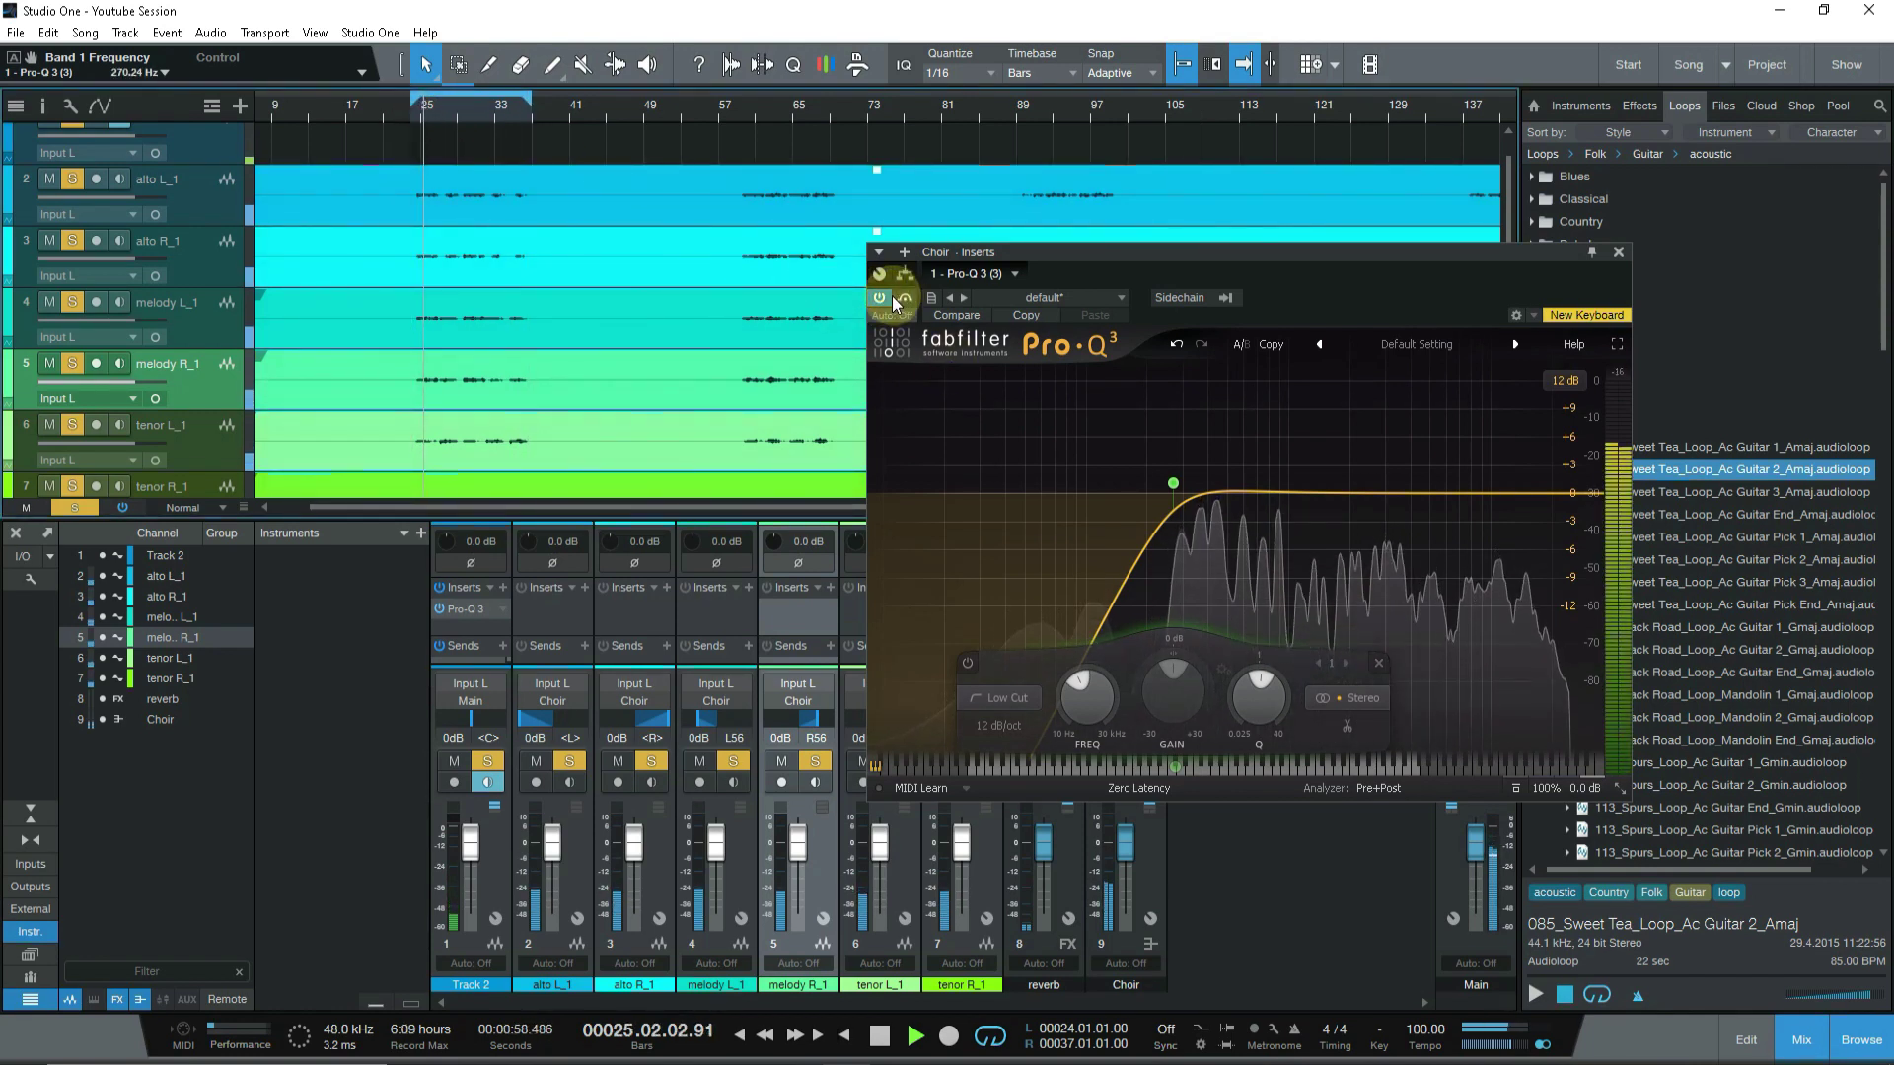
{"action": "left_click", "coordinate": [880, 298]}
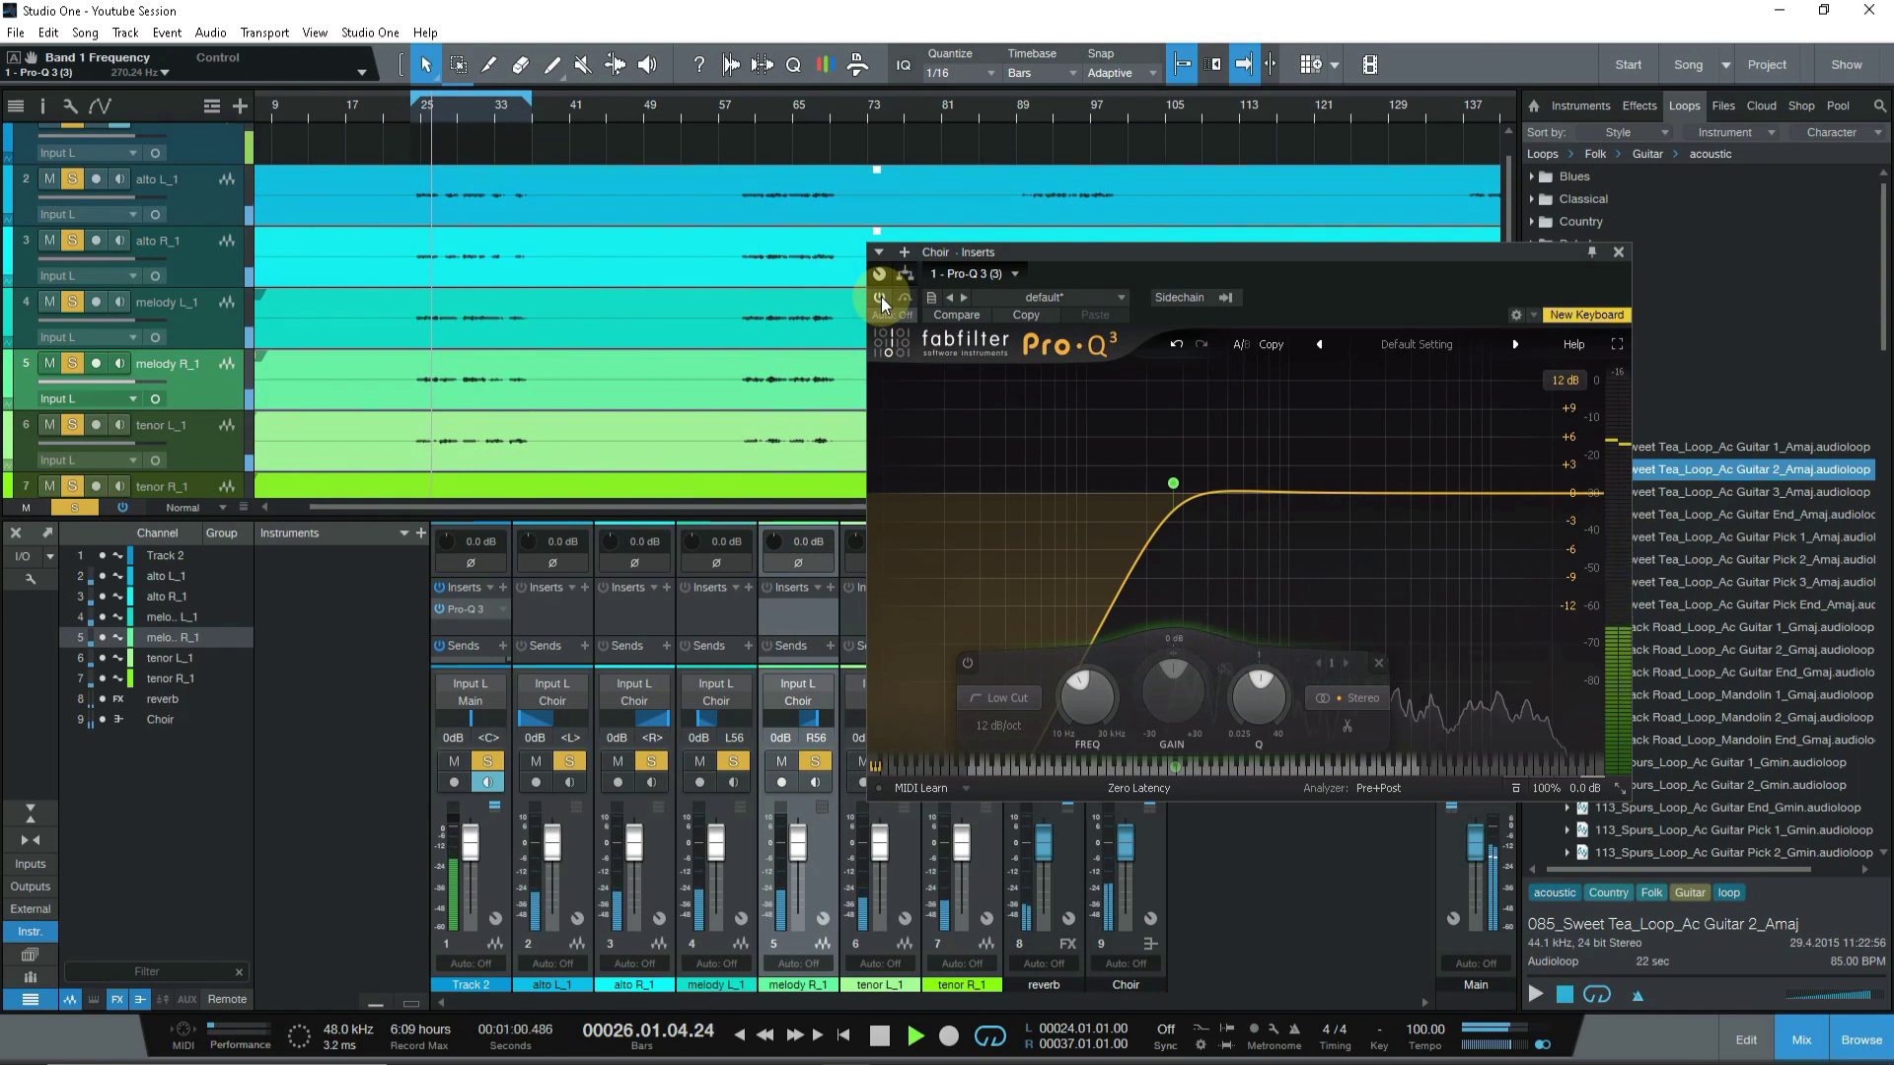
{"action": "left_click", "coordinate": [880, 298]}
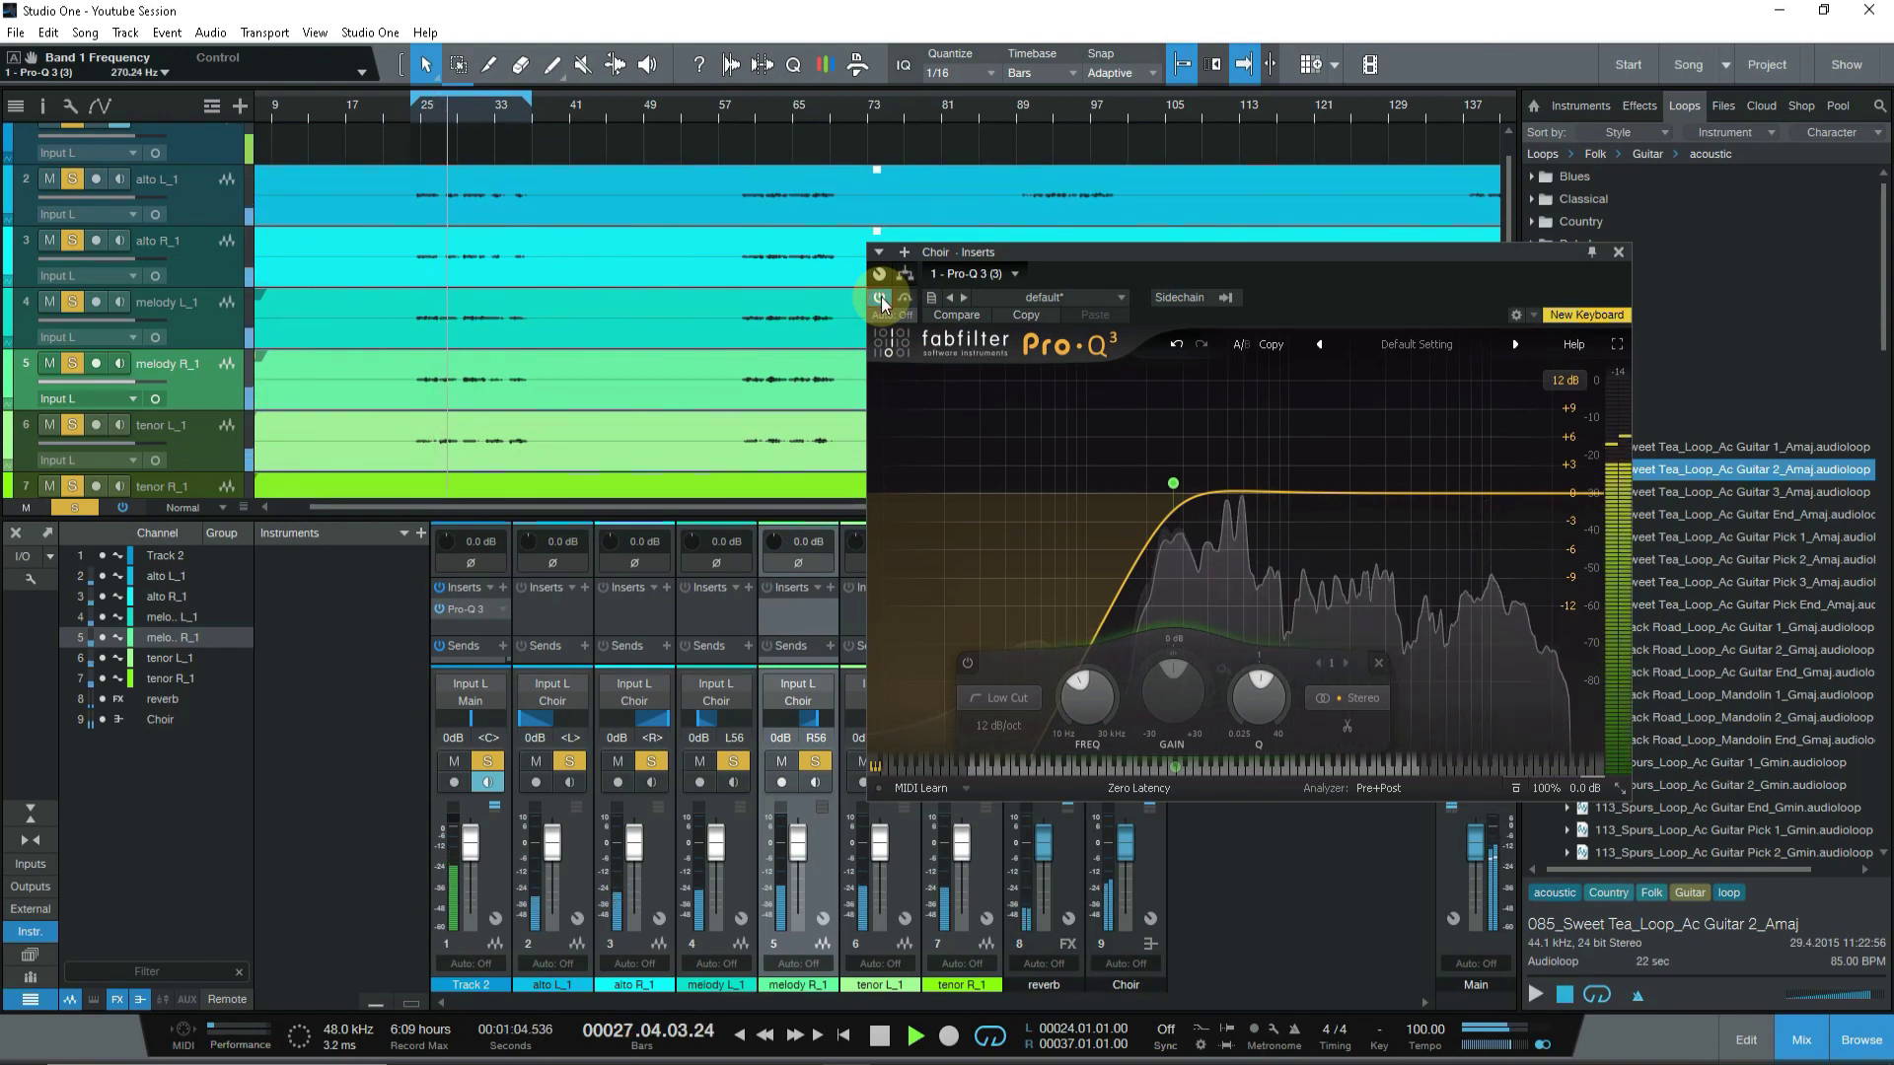
{"action": "key", "text": "space"}
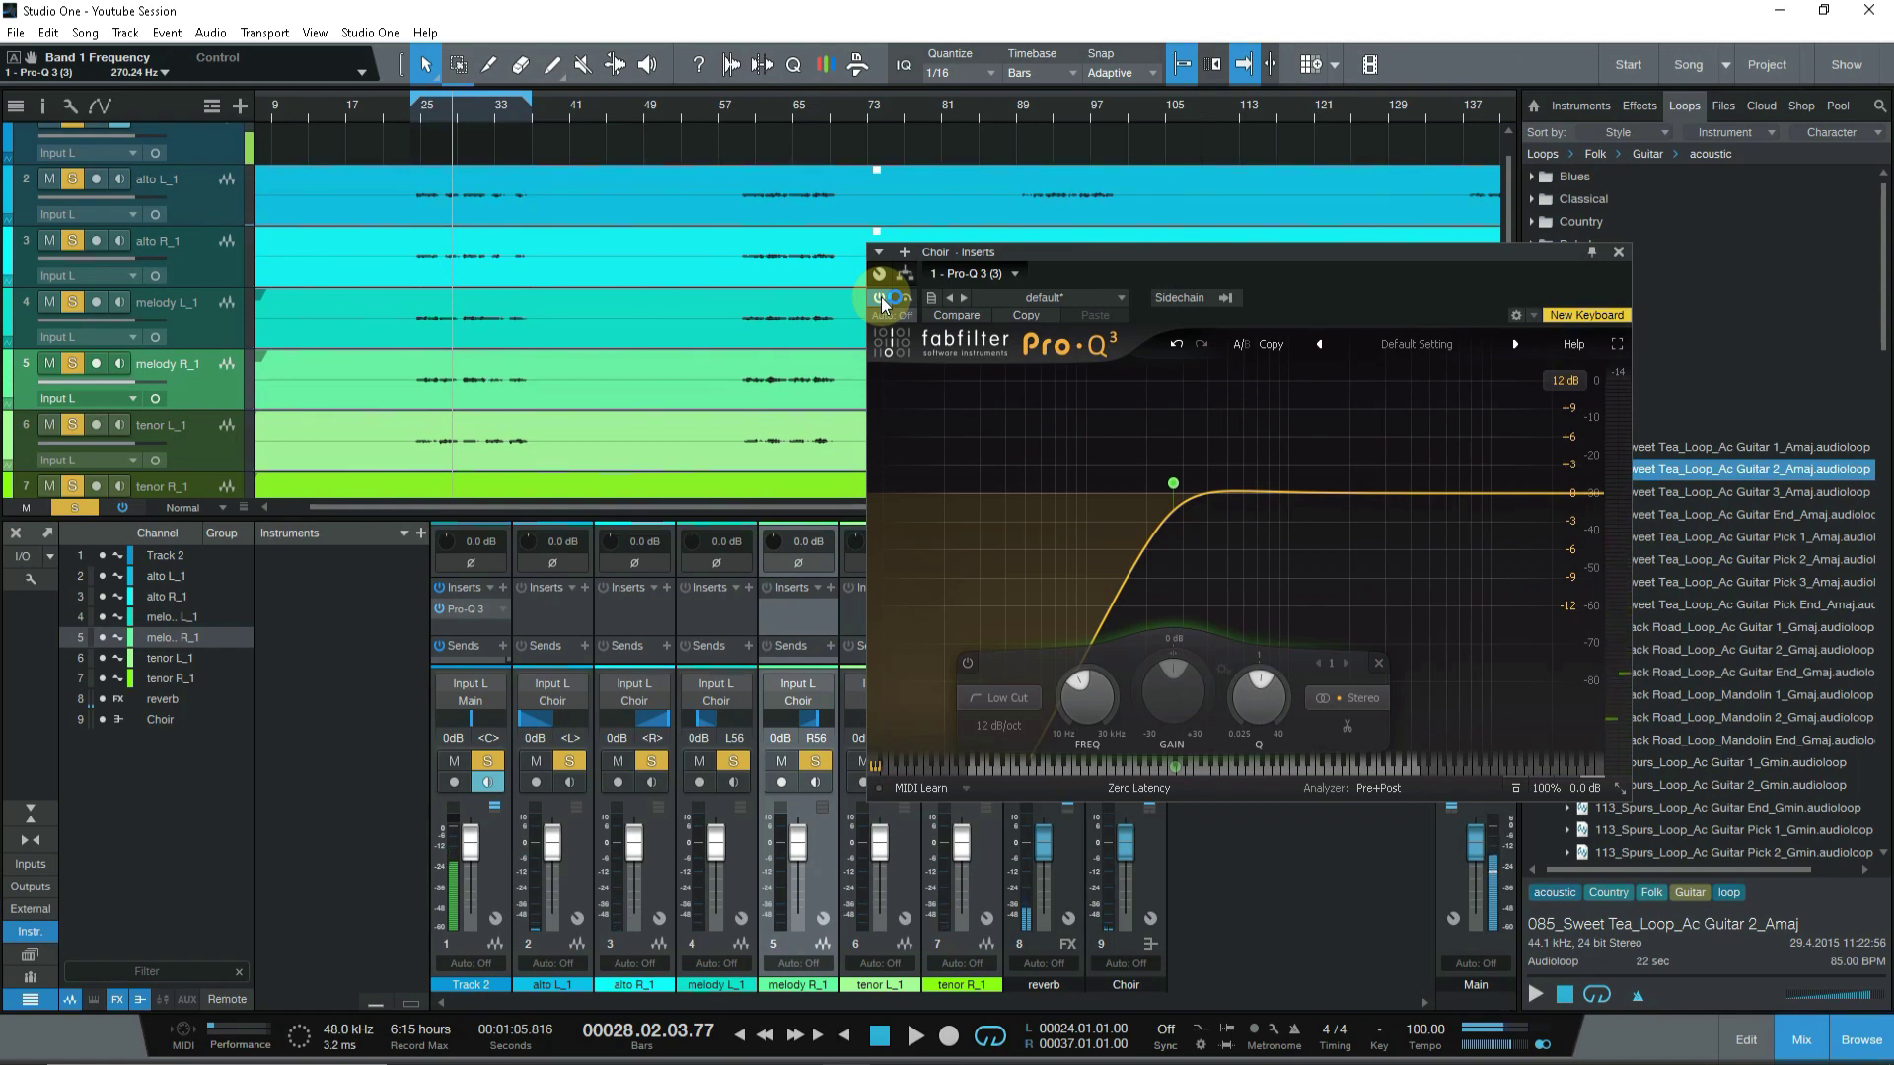
{"action": "left_click", "coordinate": [881, 299]}
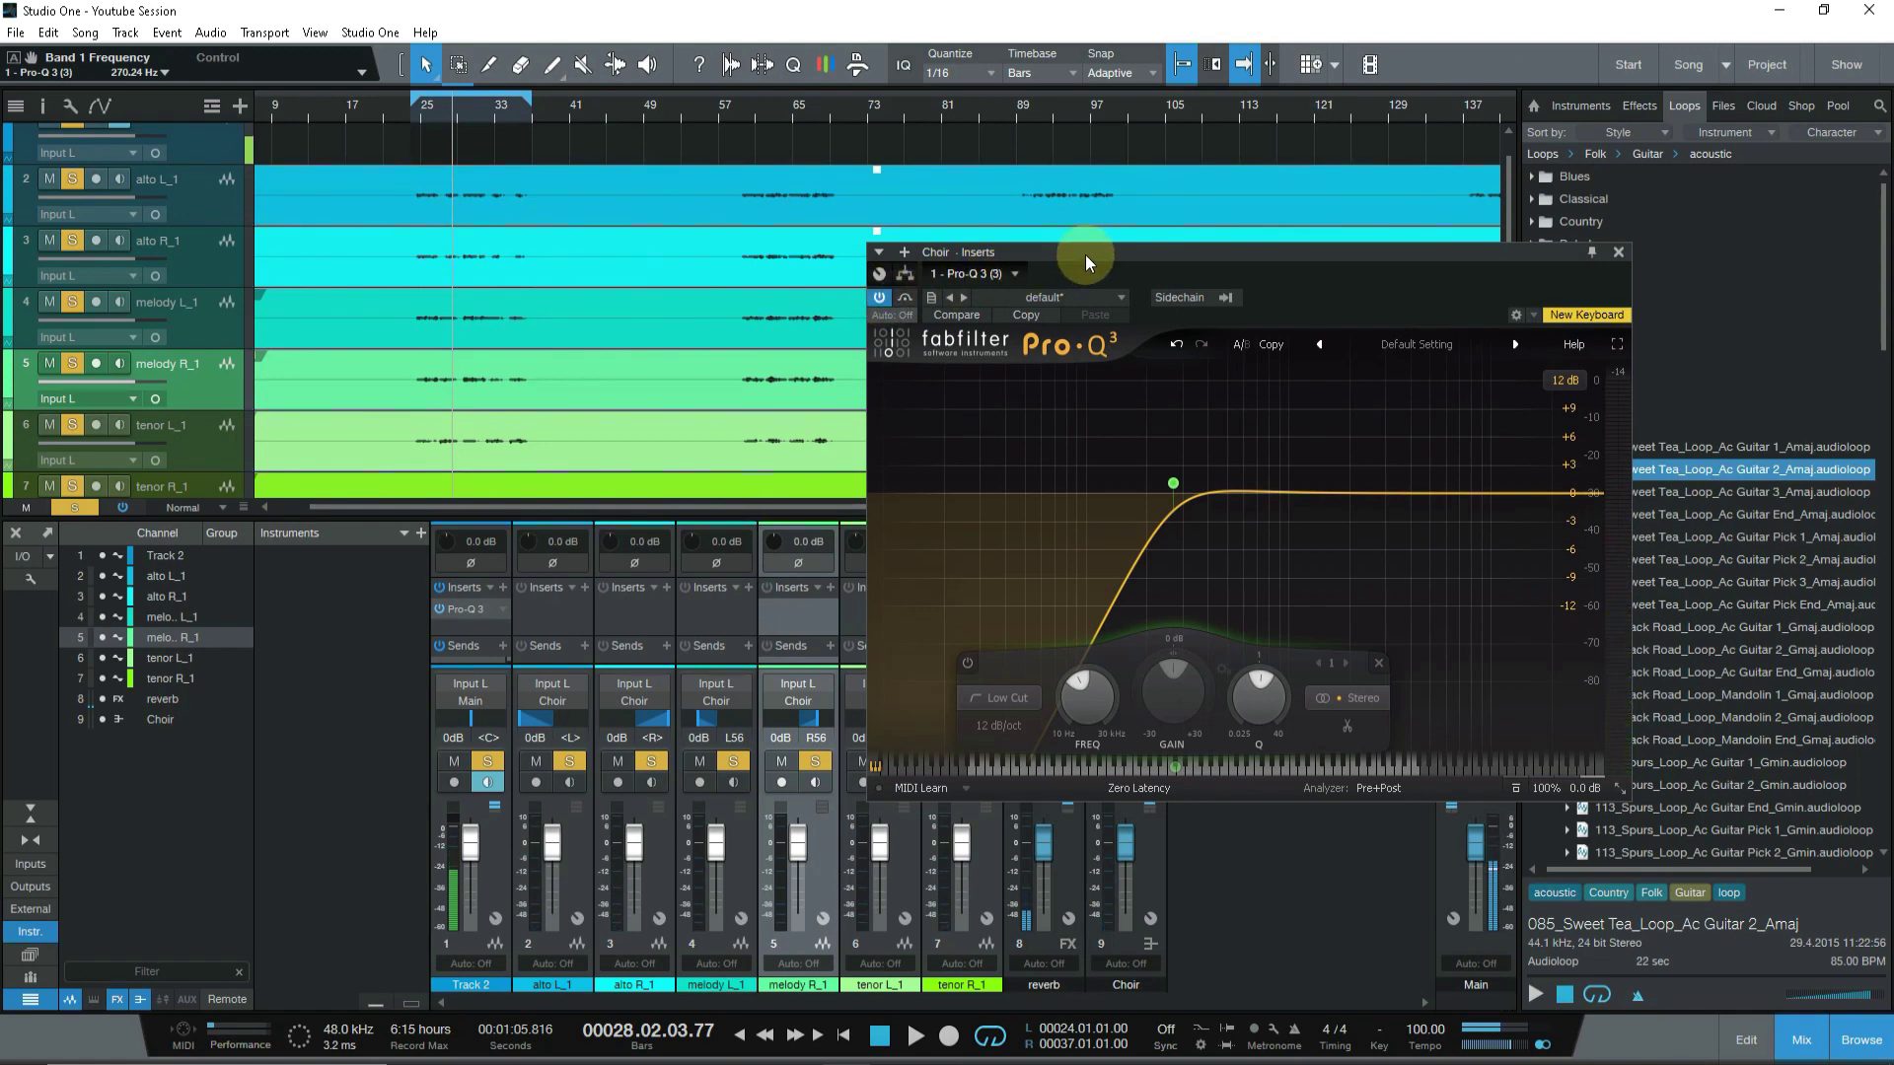
Close the Choir bus equalizer window and enlarge the mixer to give the inserts and sends more room.
{"action": "left_click_drag", "start_coordinate": [1087, 259], "coordinate": [1074, 255]}
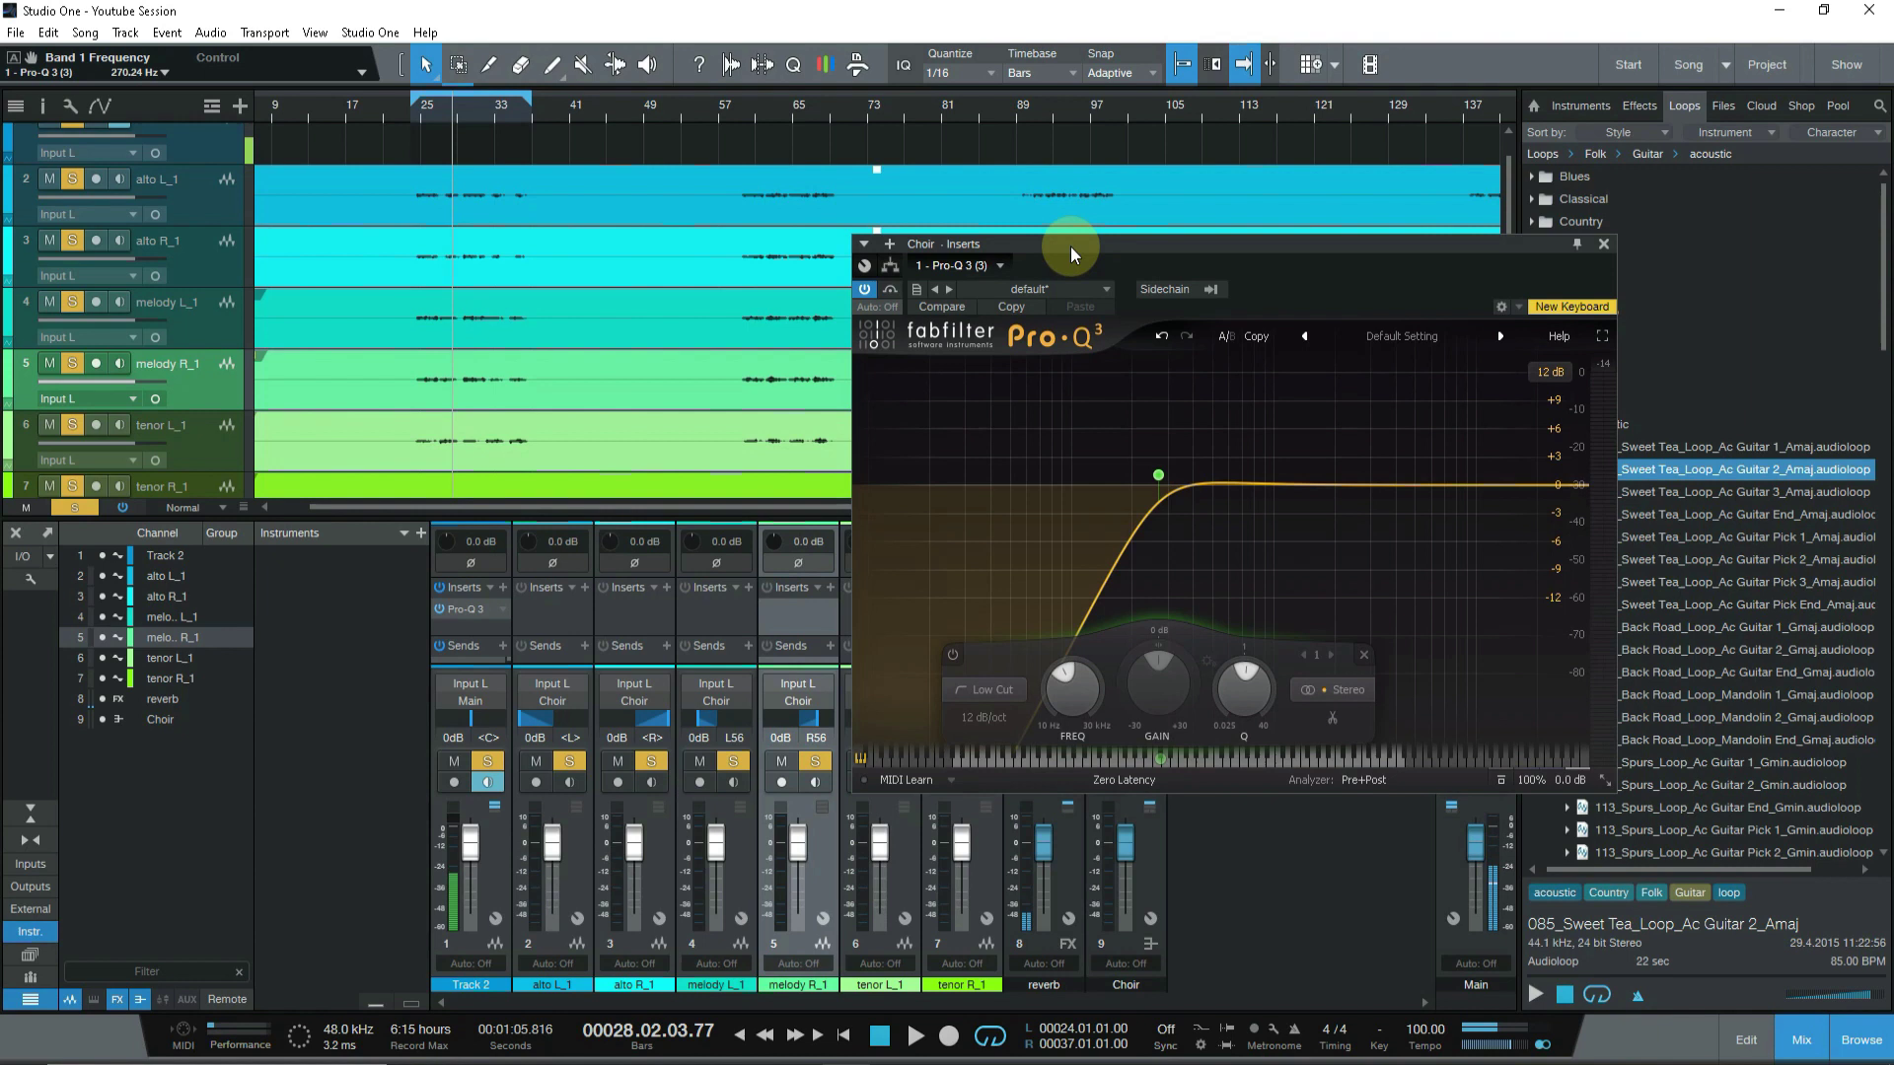
{"action": "left_click", "coordinate": [1606, 244]}
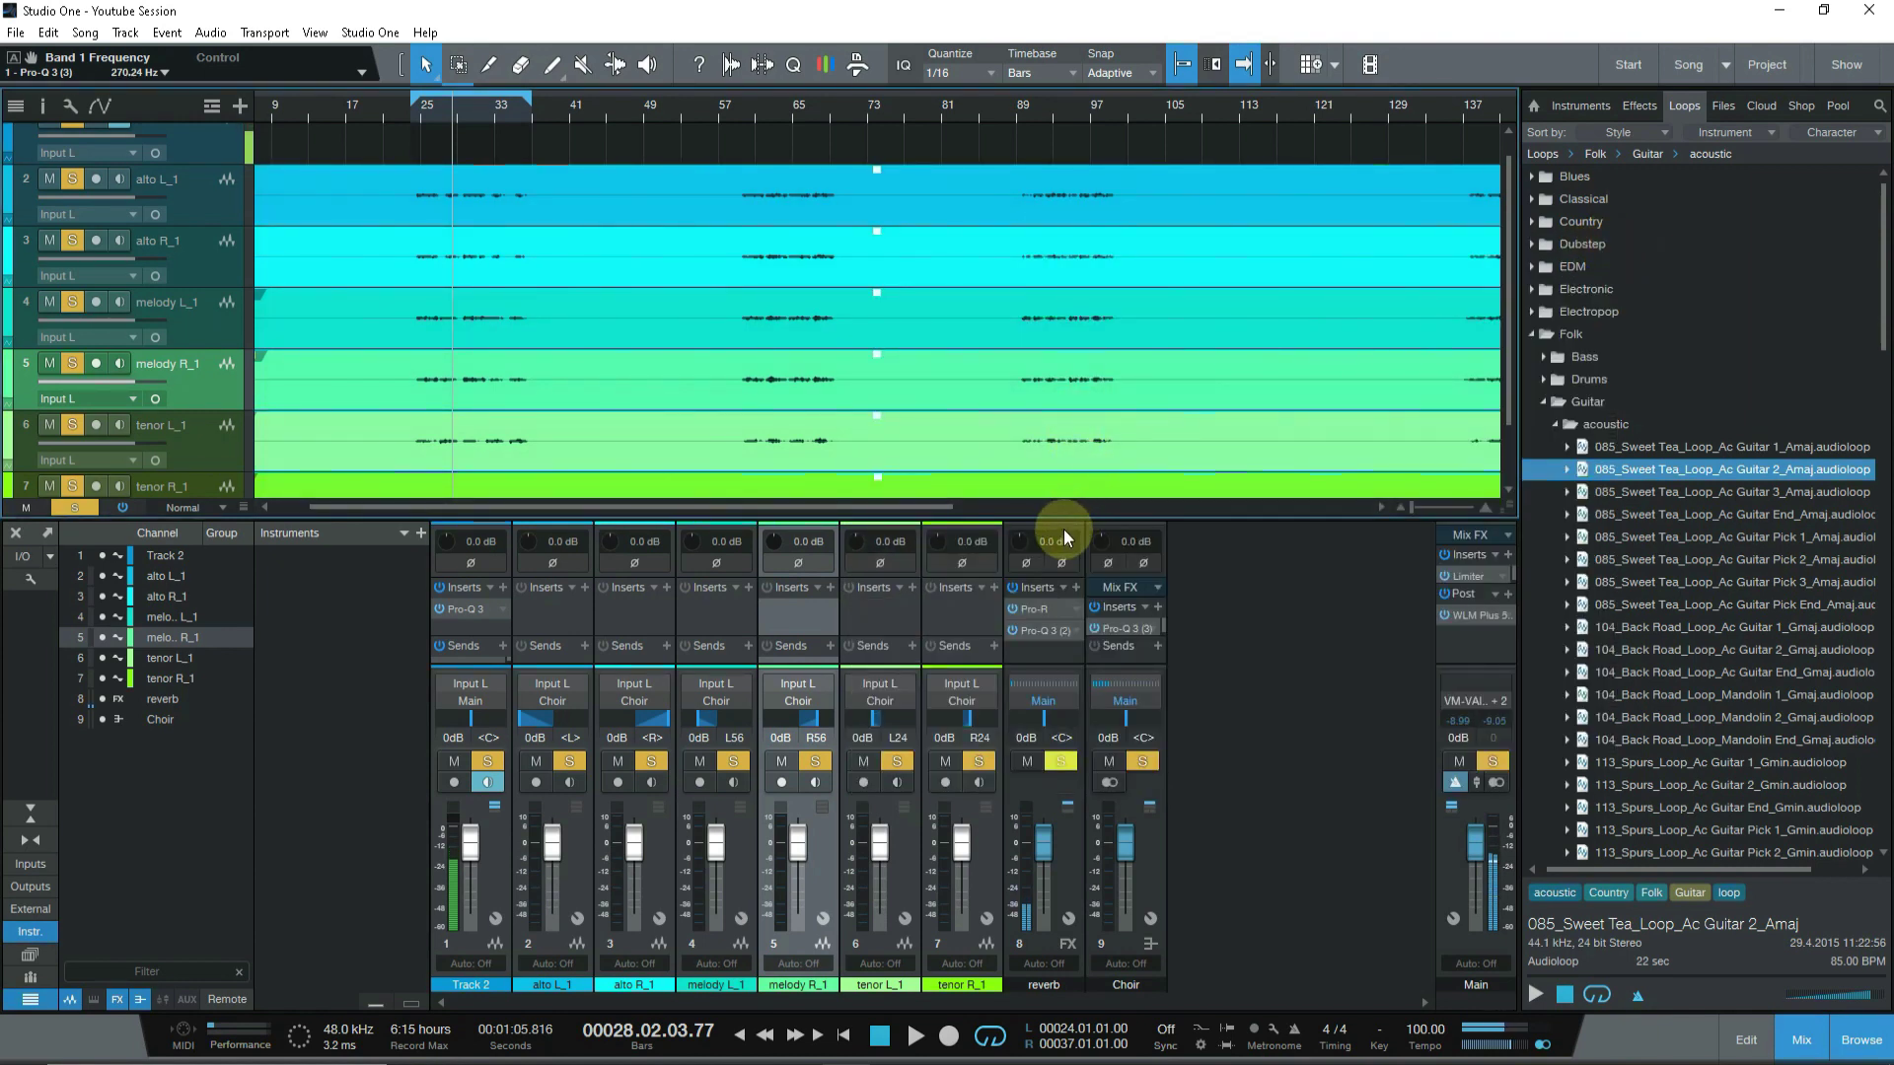
{"action": "left_click_drag", "start_coordinate": [1064, 521], "coordinate": [1063, 335]}
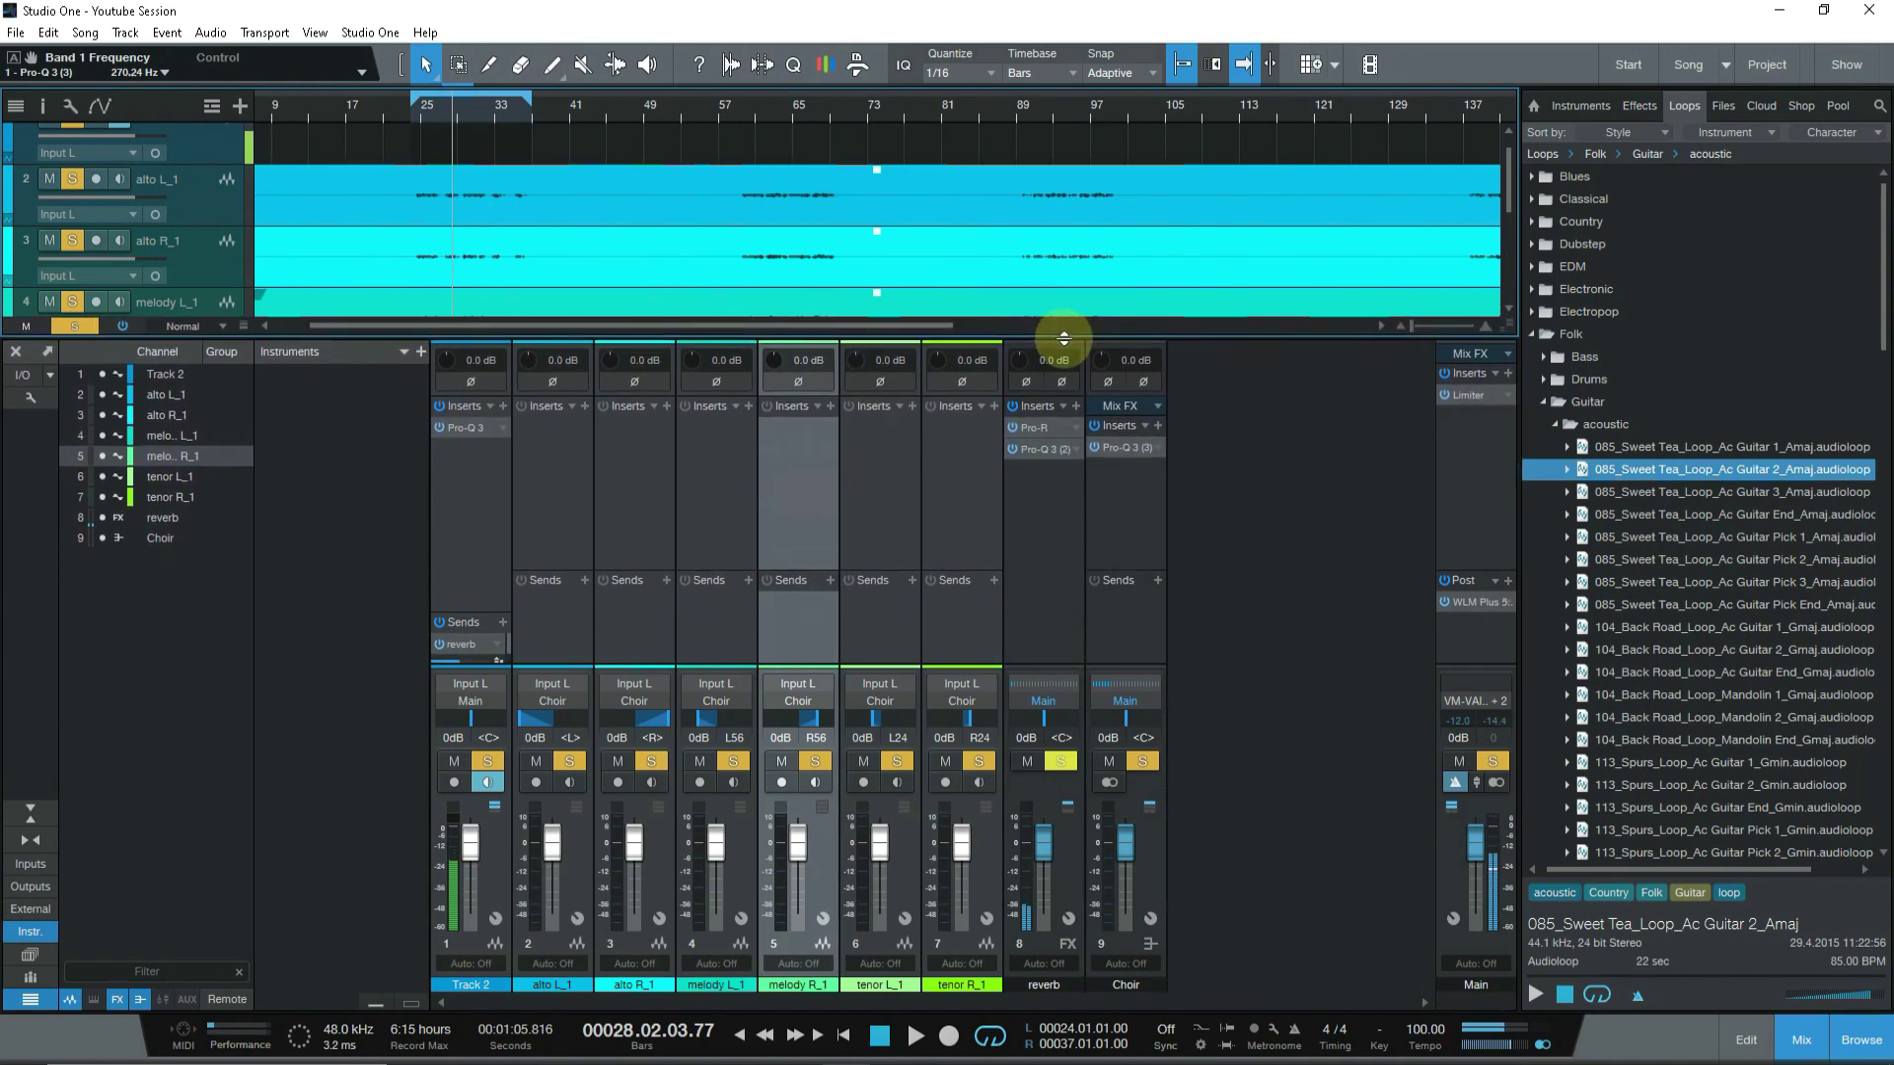
Add a send from the Choir bus to the reverb channel and set its send level to 0 dB.
{"action": "left_click", "coordinate": [1034, 488]}
{"action": "left_click", "coordinate": [1158, 581]}
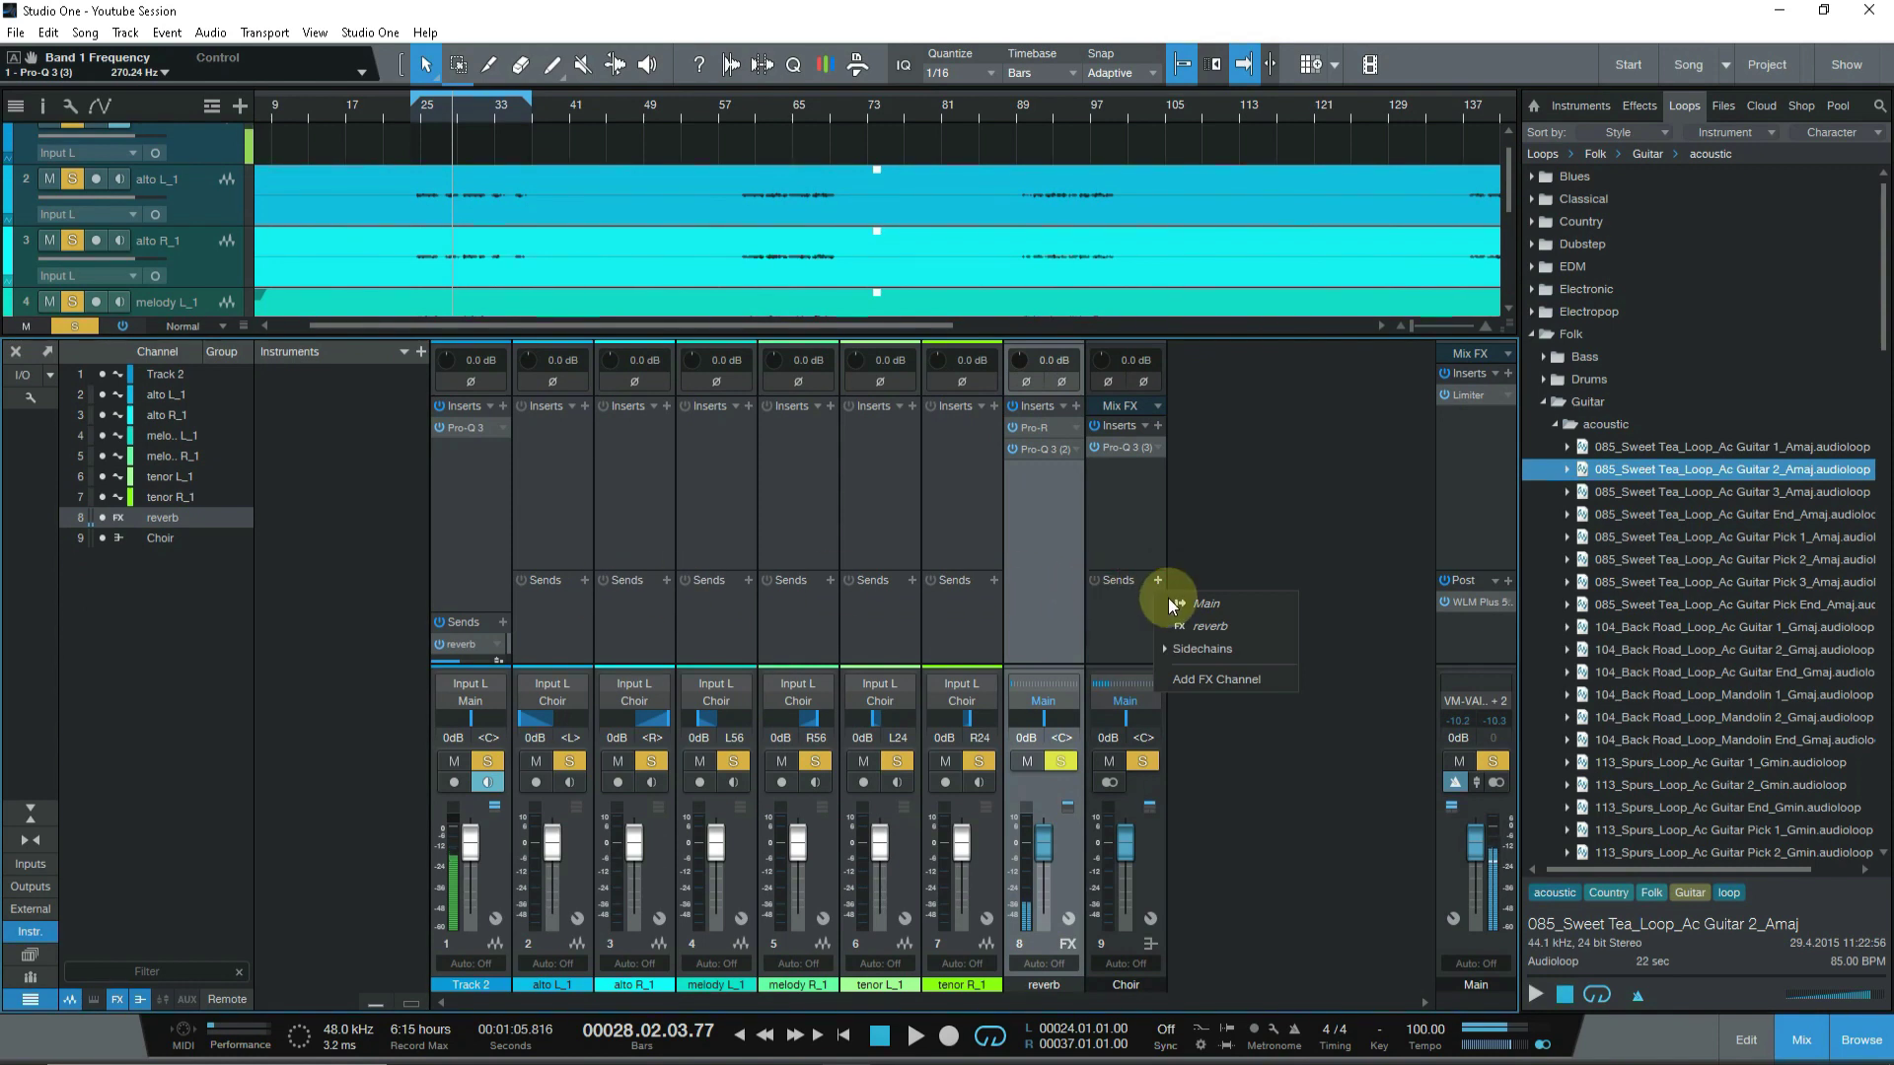
{"action": "left_click", "coordinate": [1200, 628]}
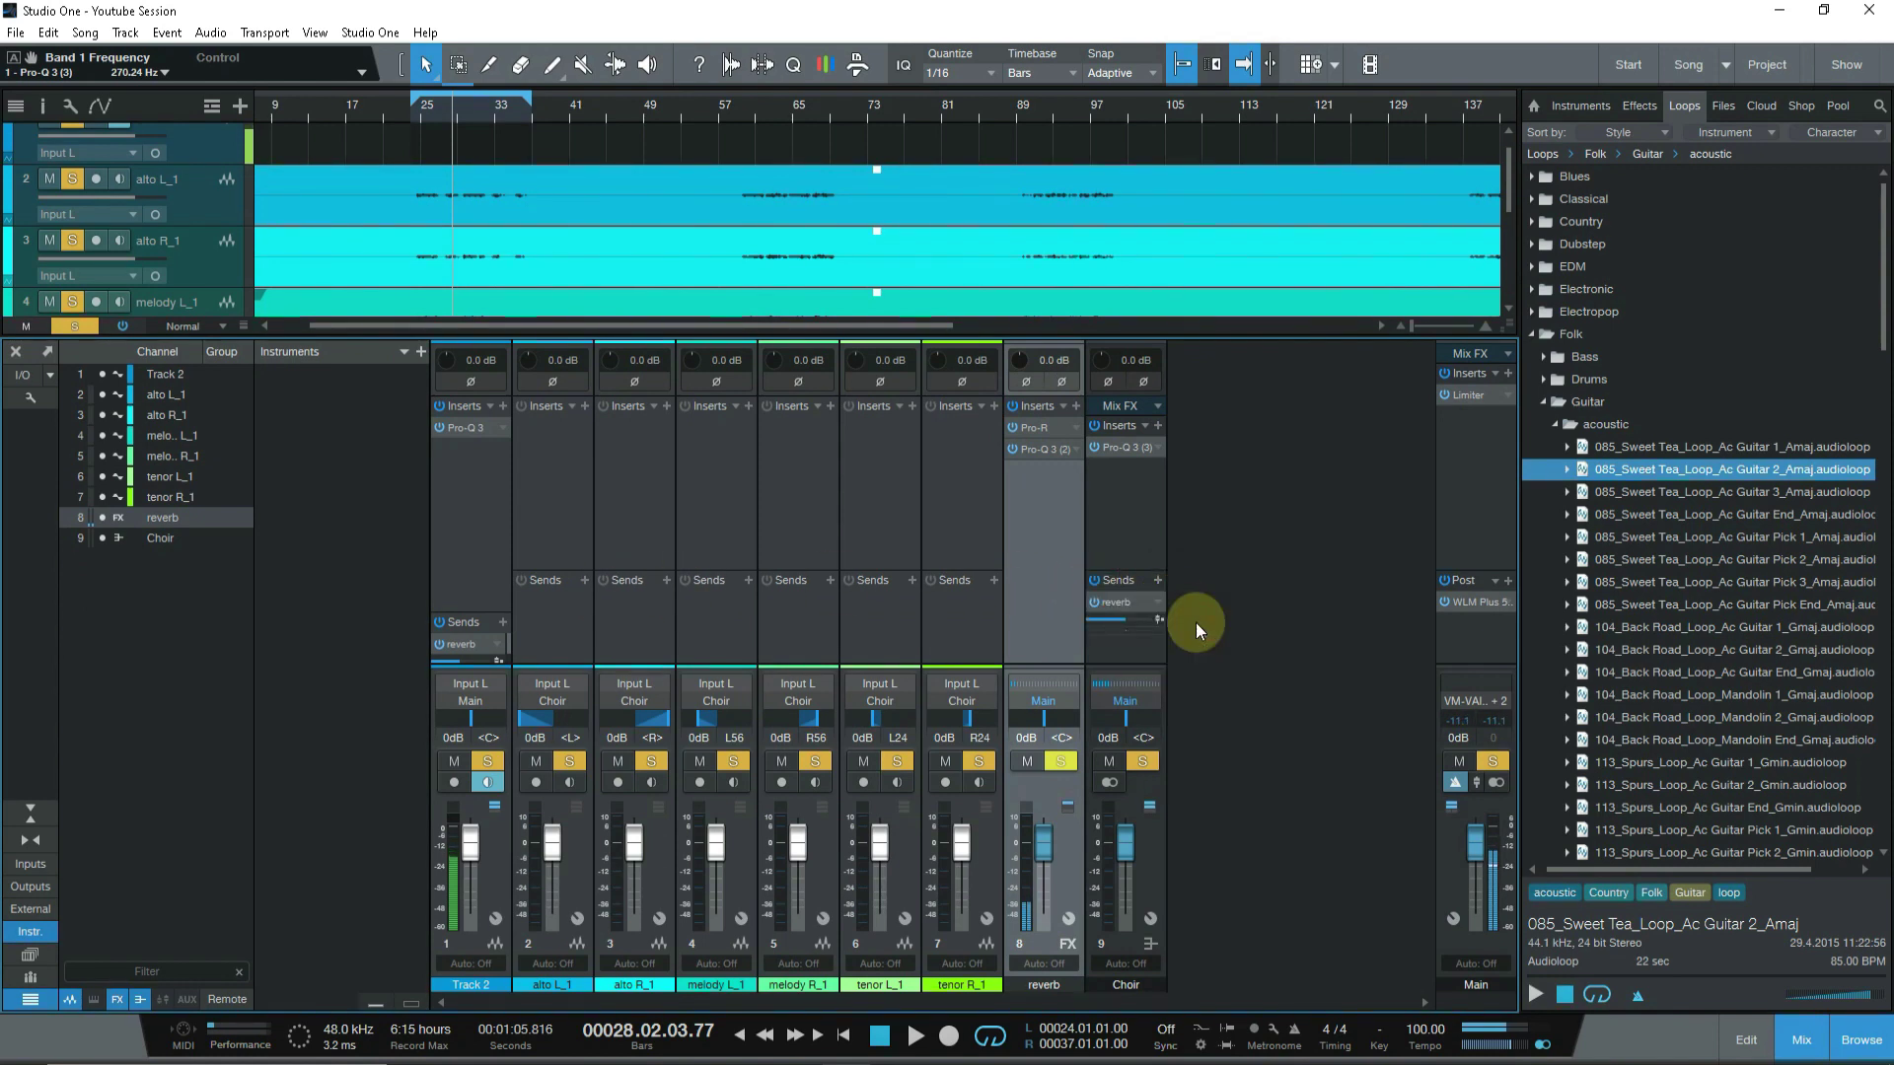
{"action": "mouse_move", "coordinate": [1121, 621]}
{"action": "left_mouse_down"}
{"action": "mouse_move", "coordinate": [1103, 622]}
{"action": "mouse_move", "coordinate": [1129, 625]}
{"action": "left_mouse_up"}
Play the looped choir with reverb and compare the sound with the Choir bus's Pro-Q 3 bypassed and active.
{"action": "key", "text": "space"}
{"action": "key", "text": "space"}
{"action": "key", "text": "space"}
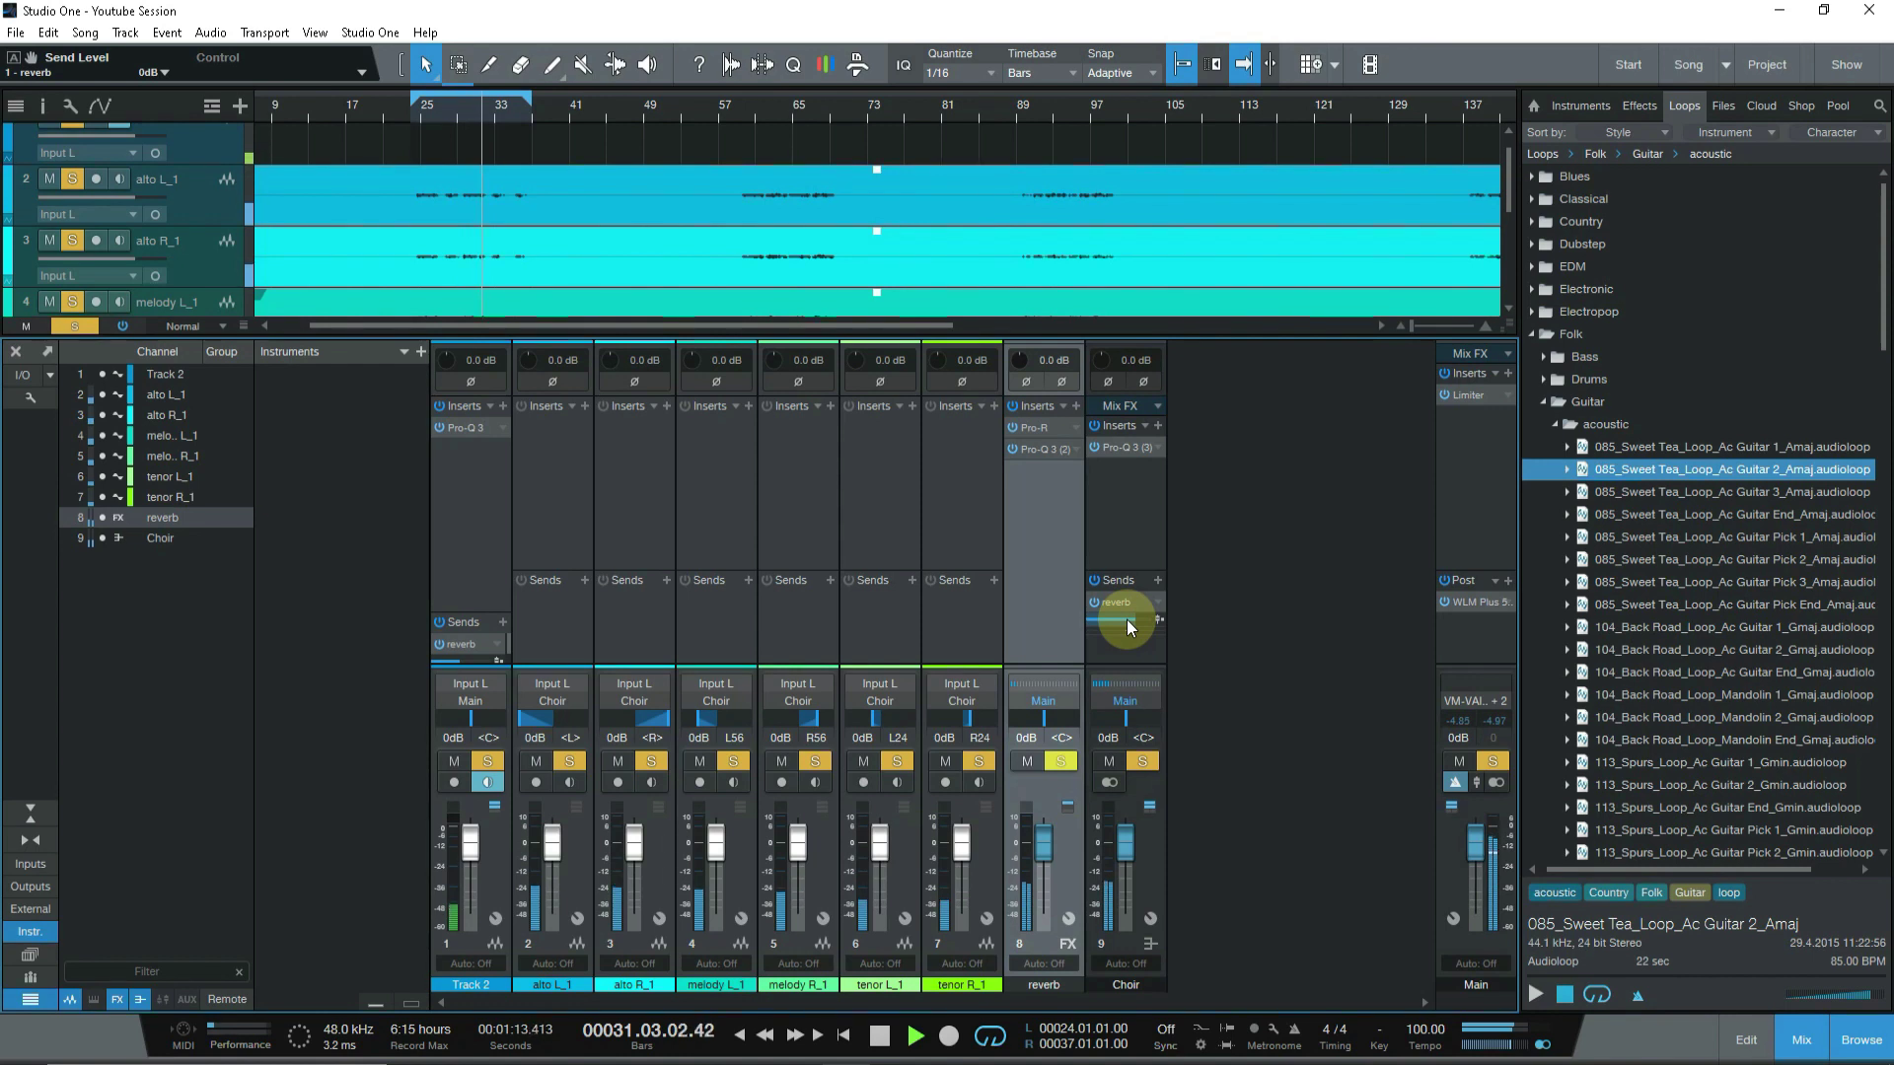
{"action": "key", "text": "space"}
{"action": "key", "text": "space"}
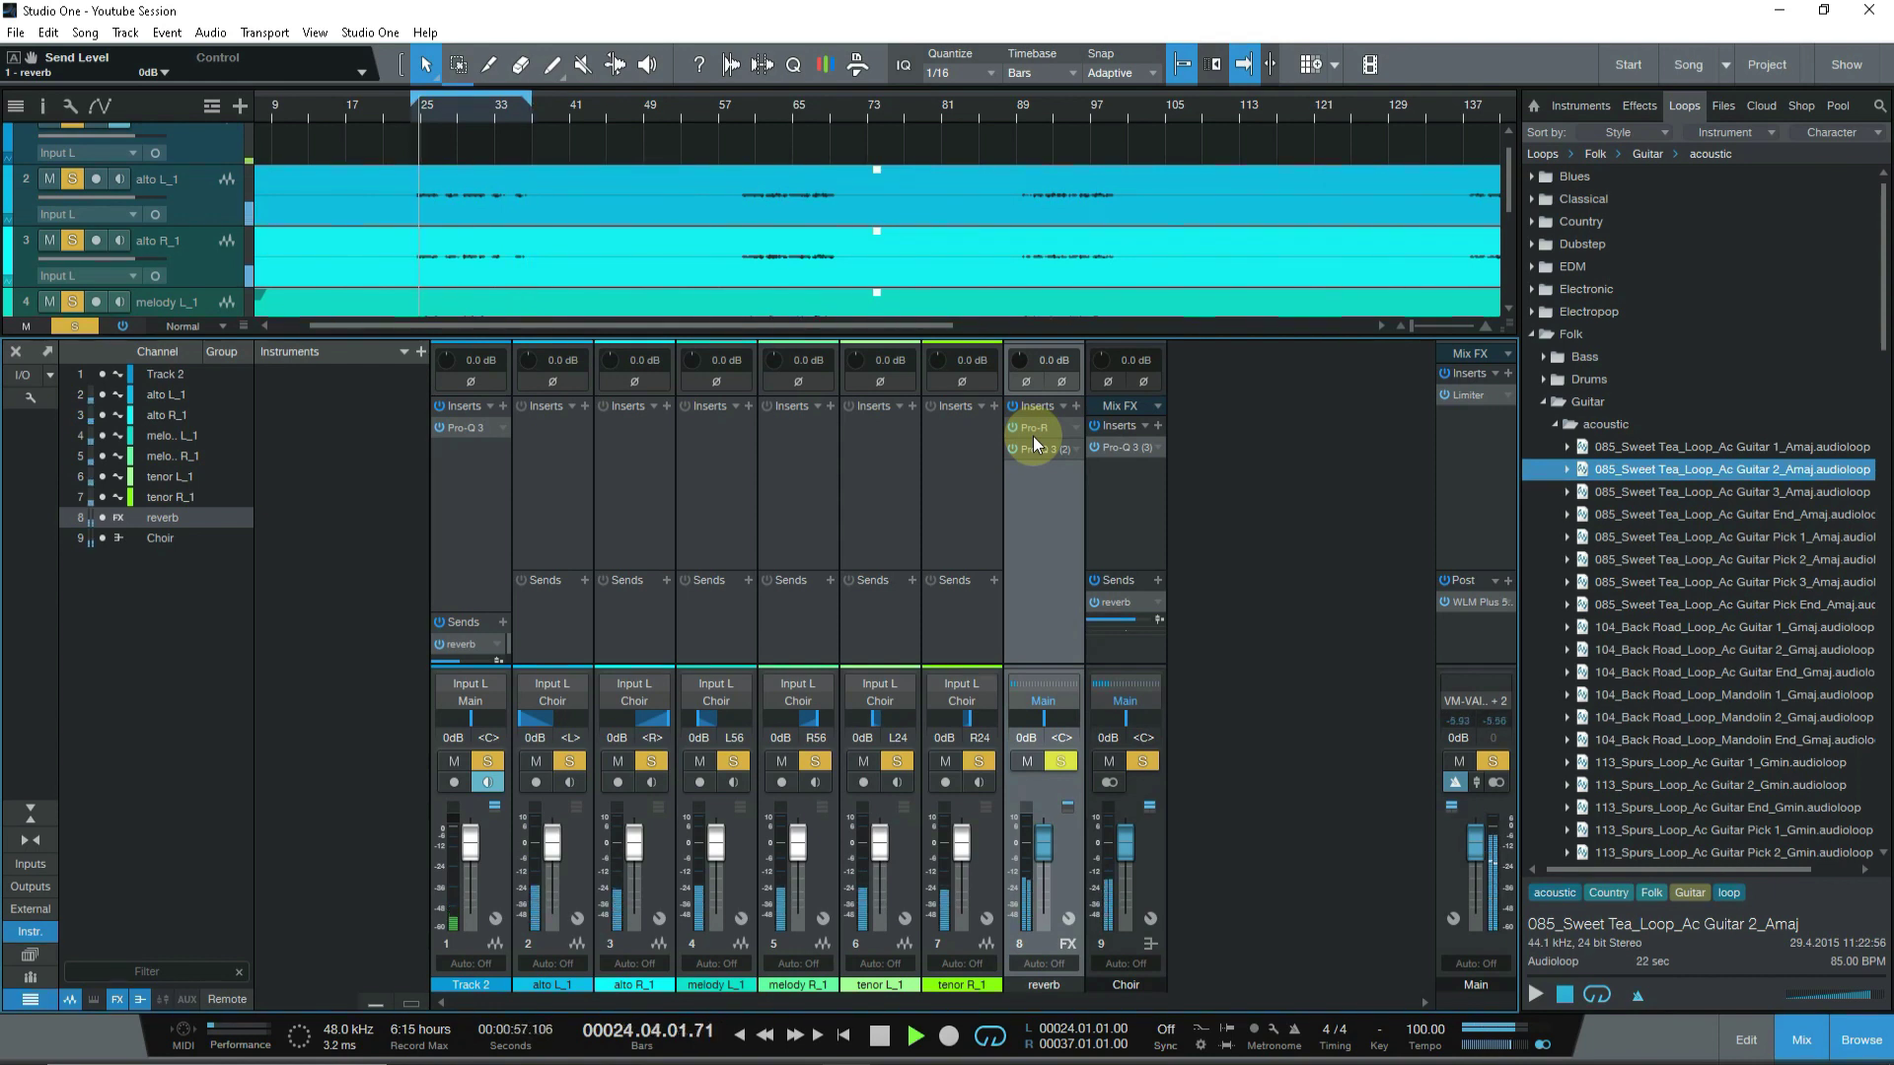
{"action": "left_click", "coordinate": [1096, 445]}
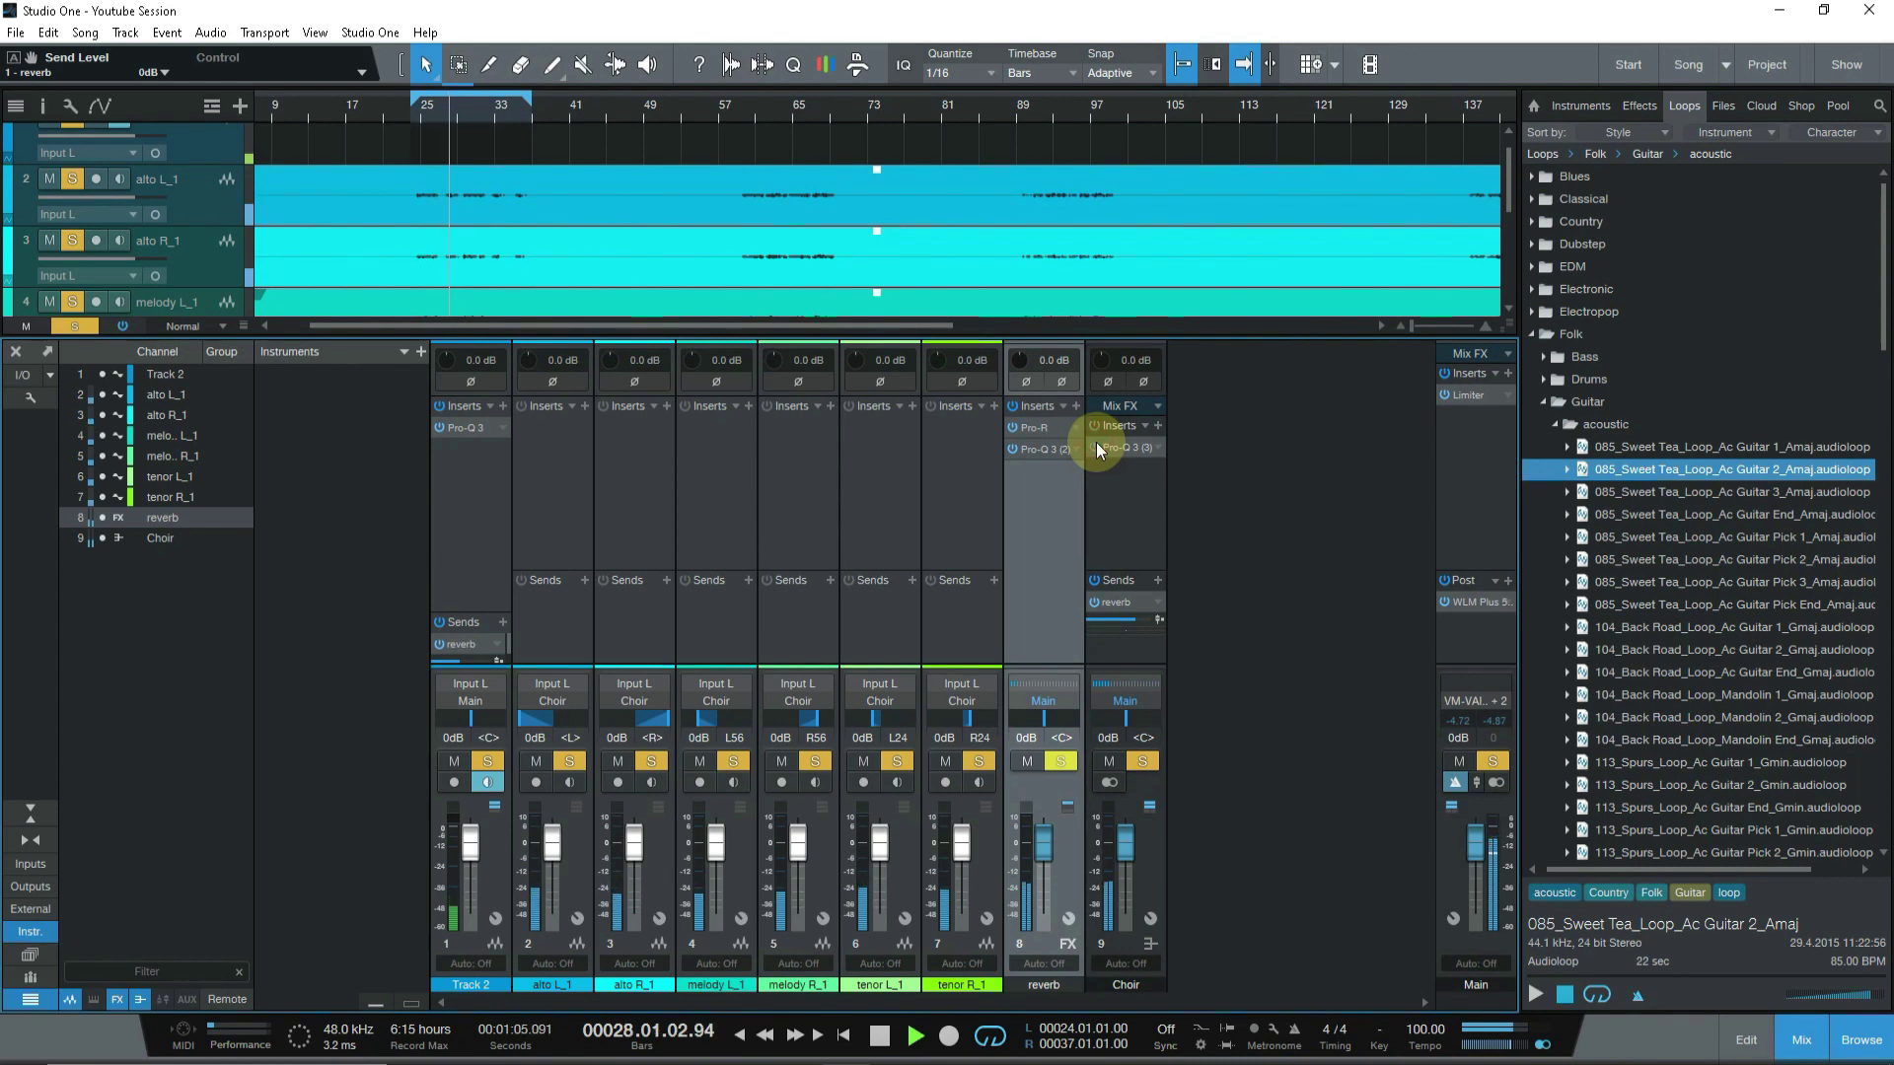
{"action": "left_click", "coordinate": [1097, 446]}
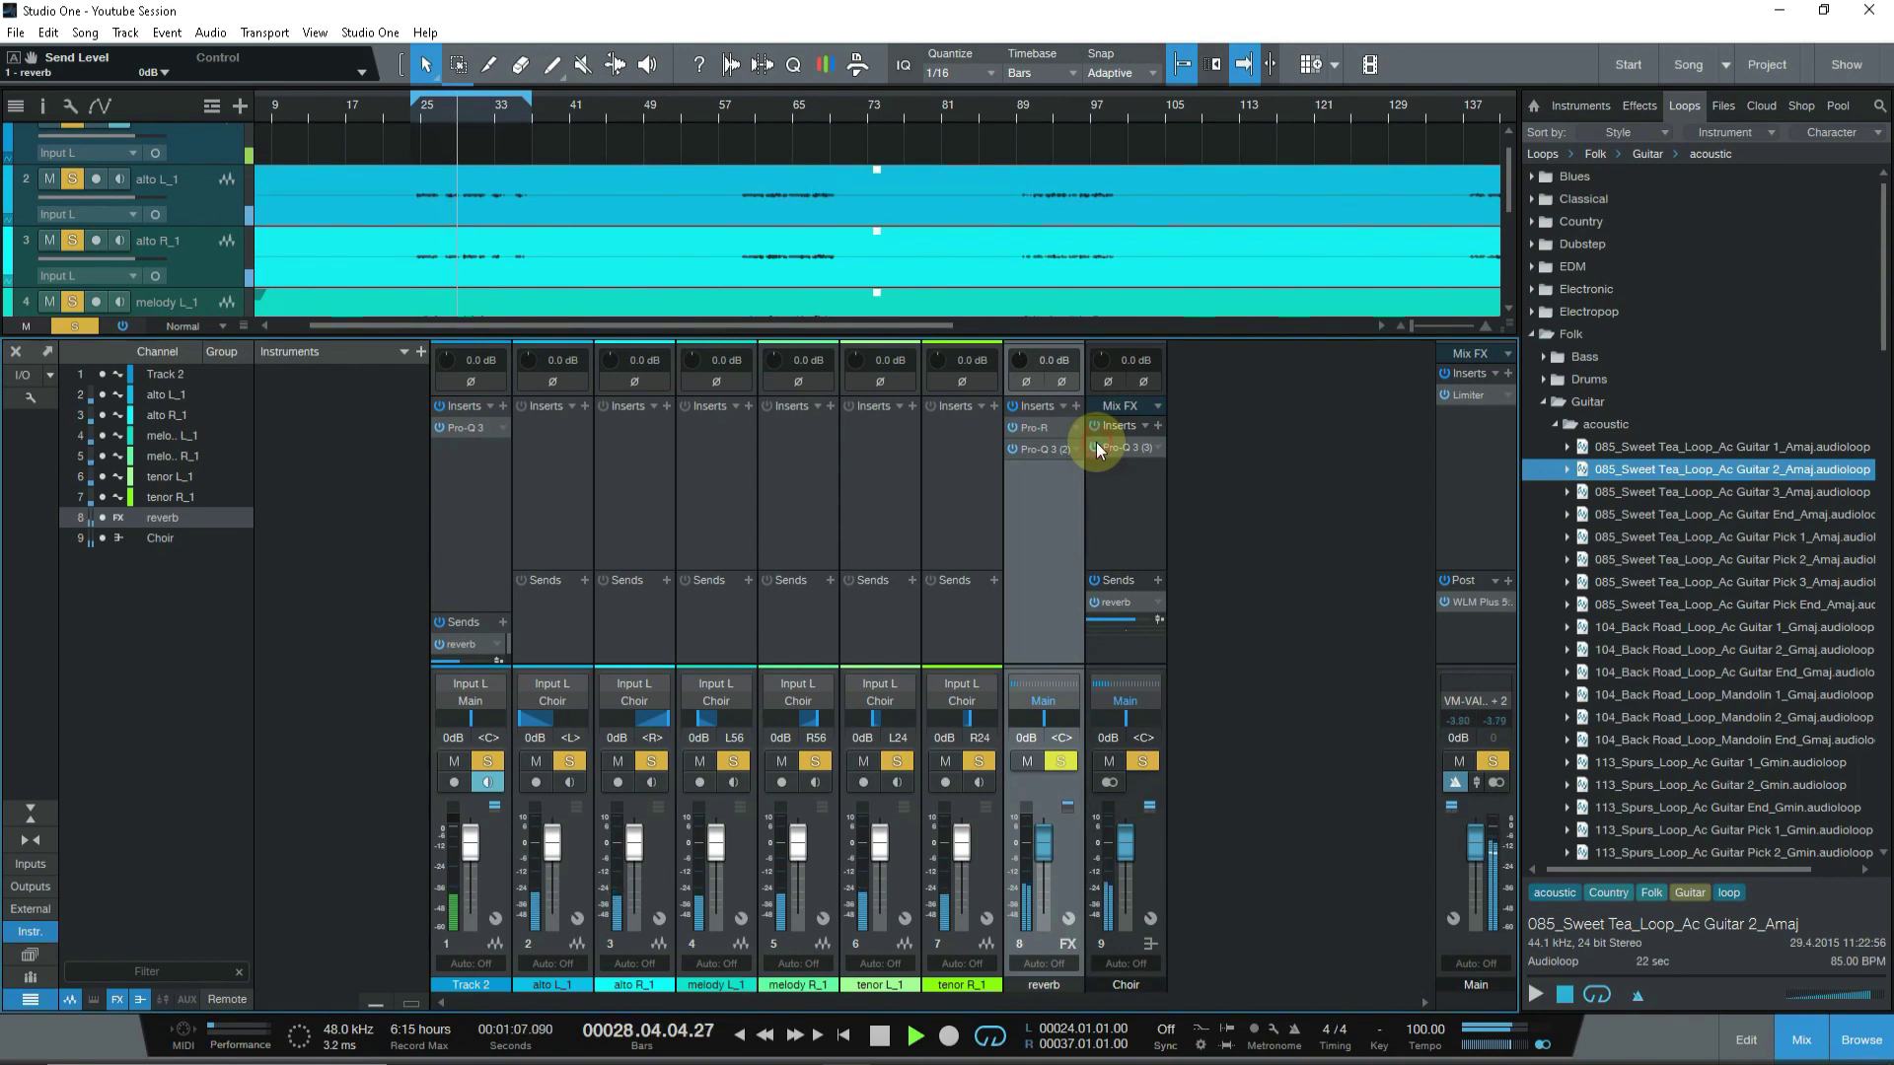